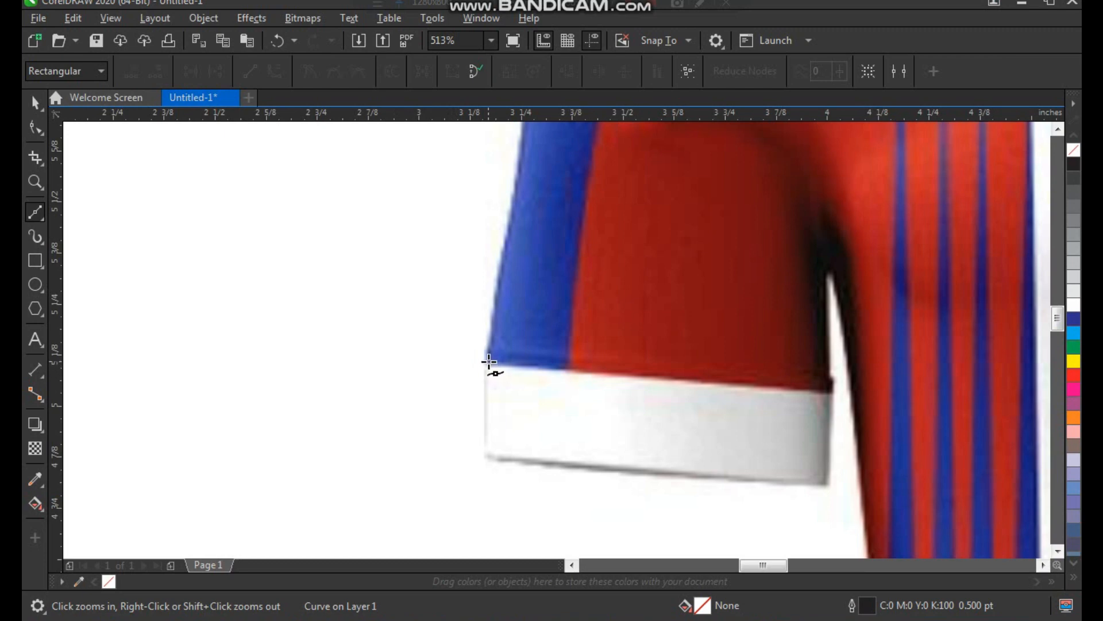
Continue the Bézier outline around the left sleeve cuff and up to the armpit.
left_click(489, 453)
left_click(826, 484)
left_click(834, 377)
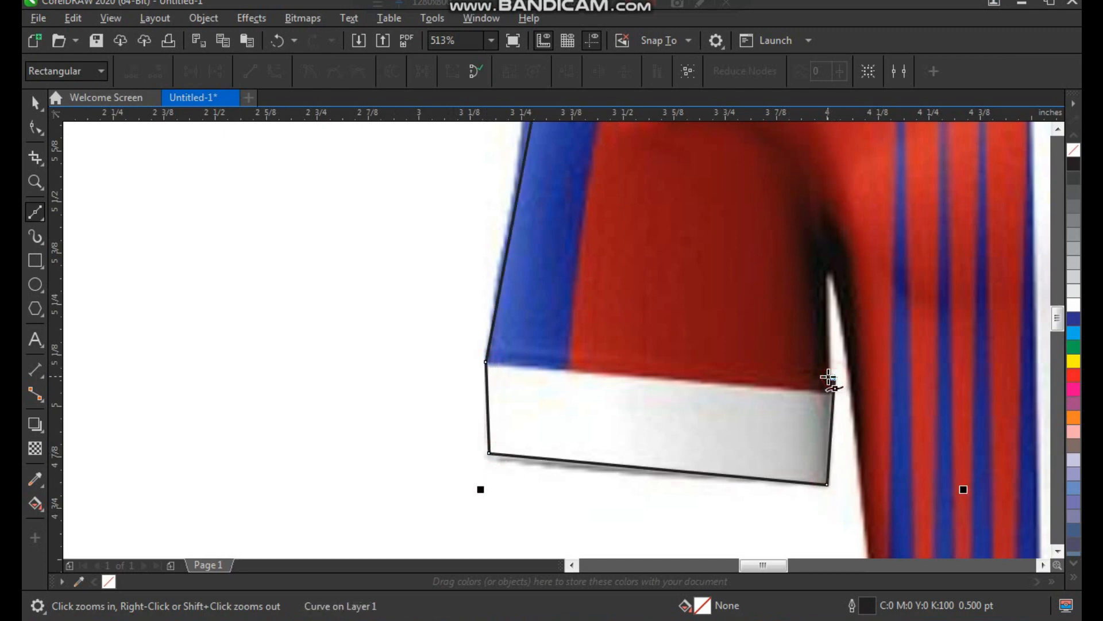
left_click(834, 274)
scroll(858, 461, "down", 4)
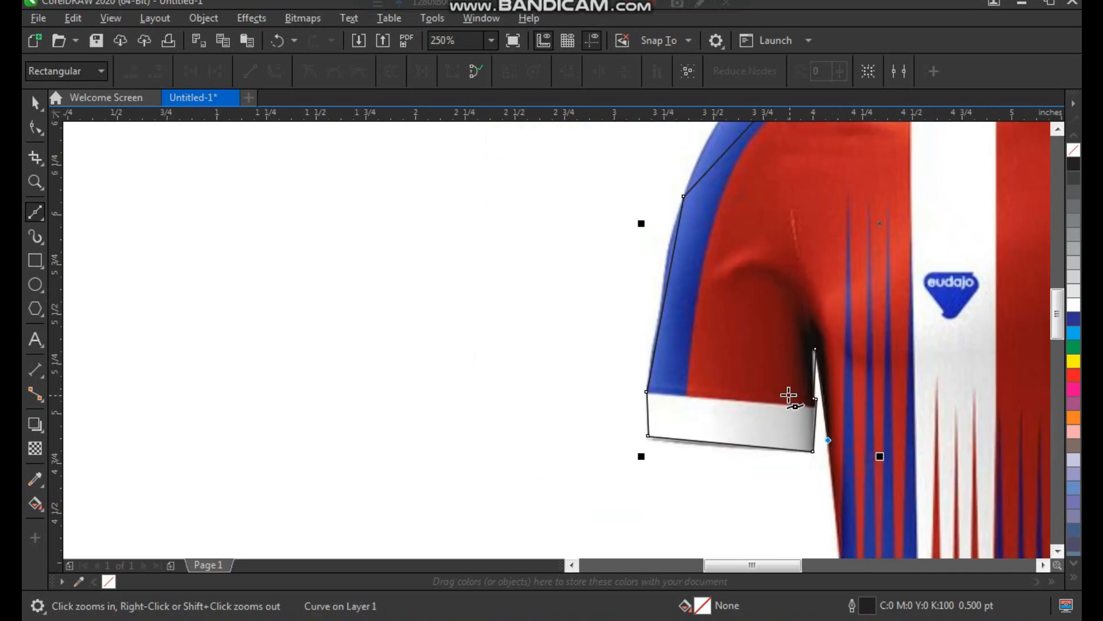
Trace the outline from the armpit down the left side of the jersey to just above the hem.
scroll(575, 295, "up", 3)
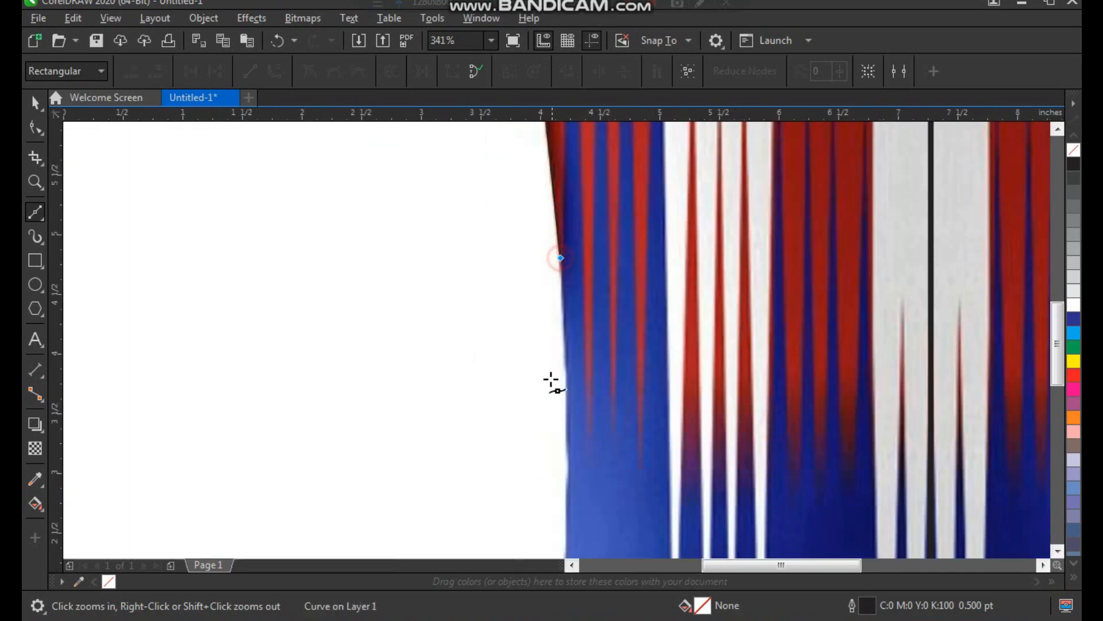
scroll(551, 377, "down", 3)
scroll(548, 319, "up", 3)
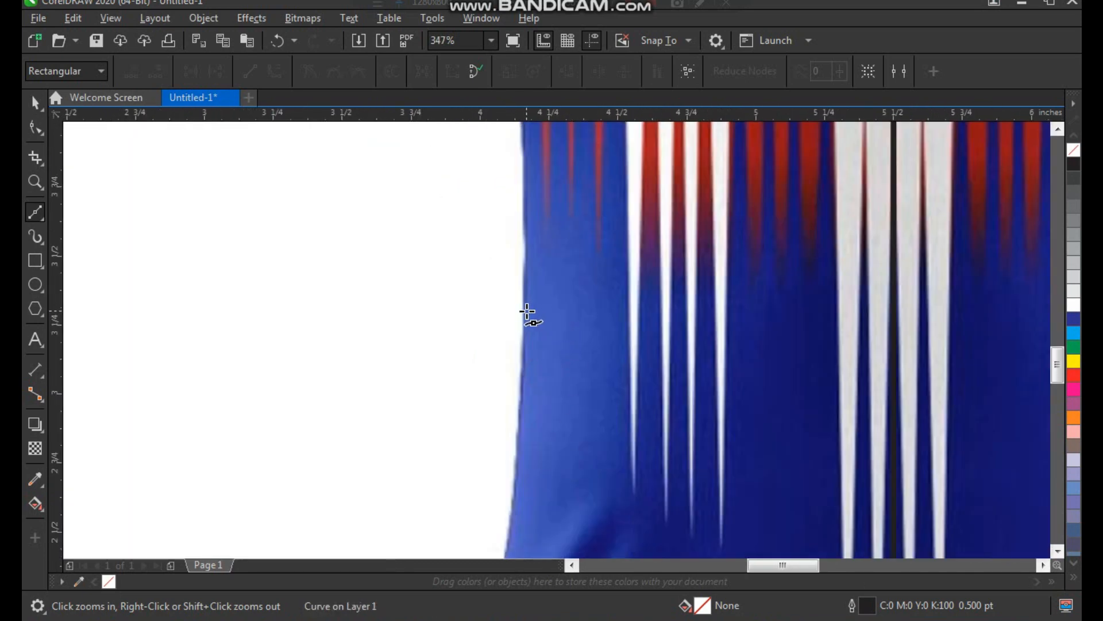
scroll(525, 310, "down", 3)
scroll(499, 445, "up", 4)
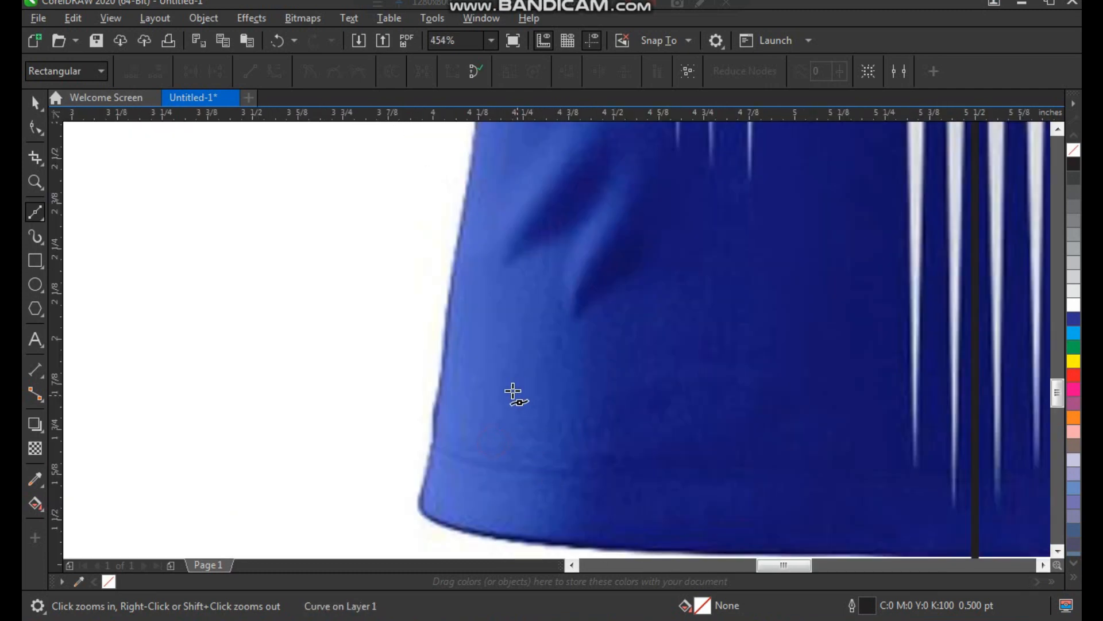
left_click(454, 275)
left_click(437, 443)
Trace around the lower-left hem corner and end the outline just past the vertical centre line.
scroll(437, 454, "down", 2)
scroll(417, 477, "up", 4)
left_click(415, 330)
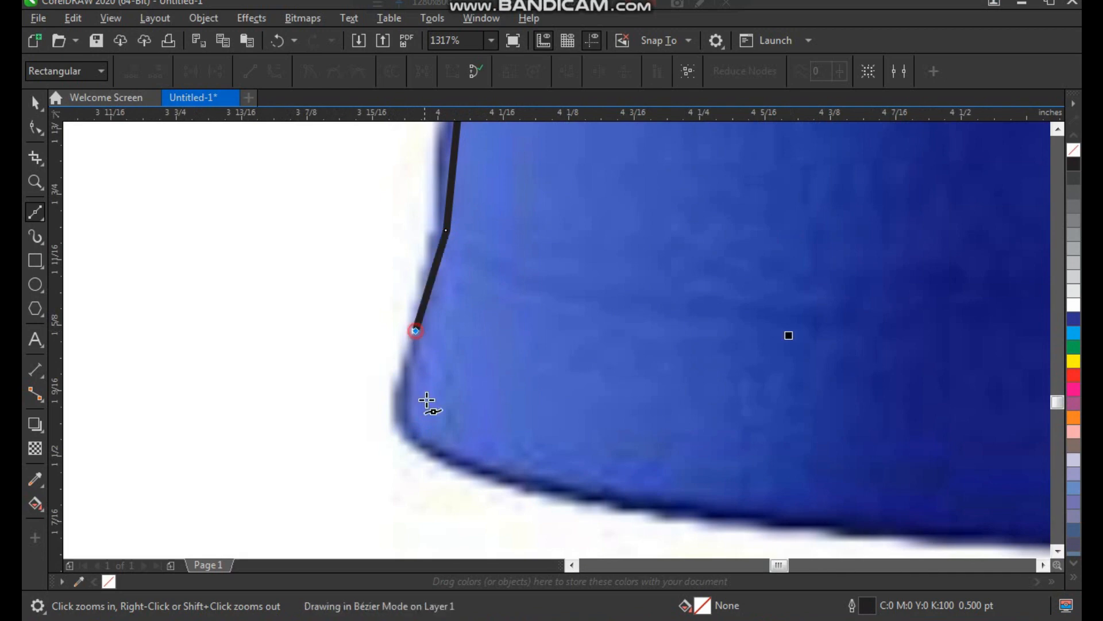
scroll(477, 480, "down", 3)
scroll(782, 454, "up", 3)
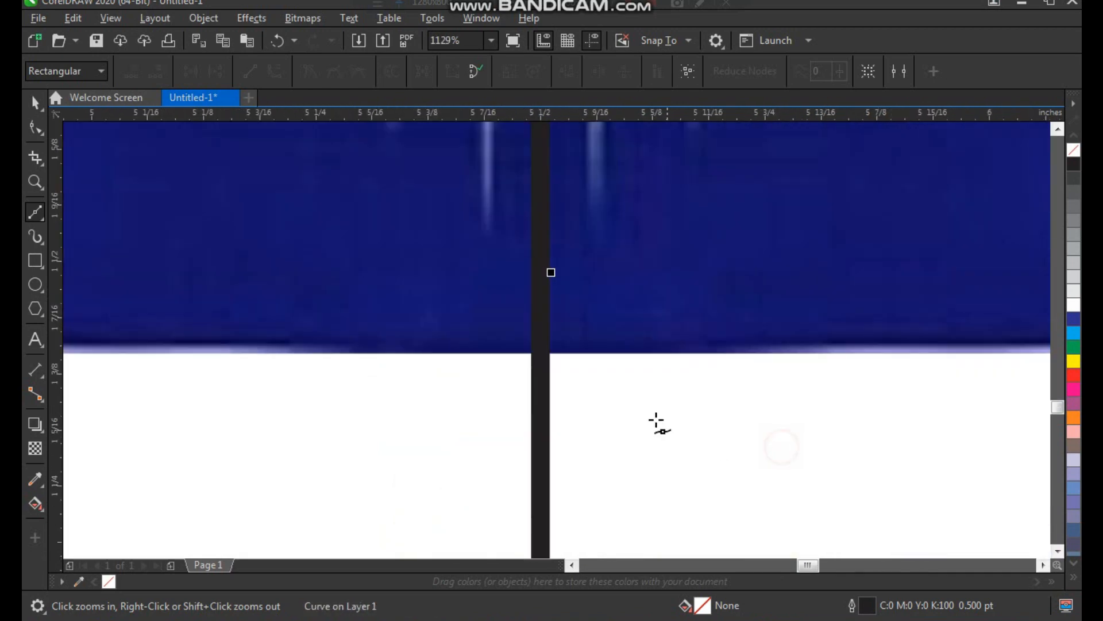
left_click(580, 350)
key("space")
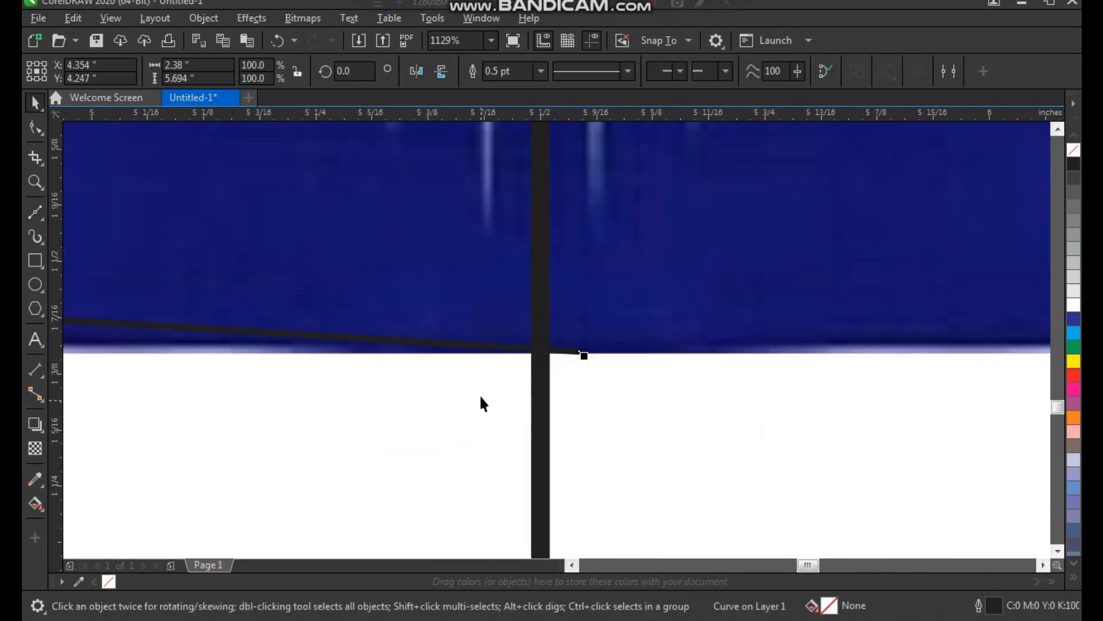
Set the outline width of the traced half-jersey curve to 1.5 pt.
scroll(480, 402, "down", 5)
key("F2")
left_click_drag(486, 185, 684, 353)
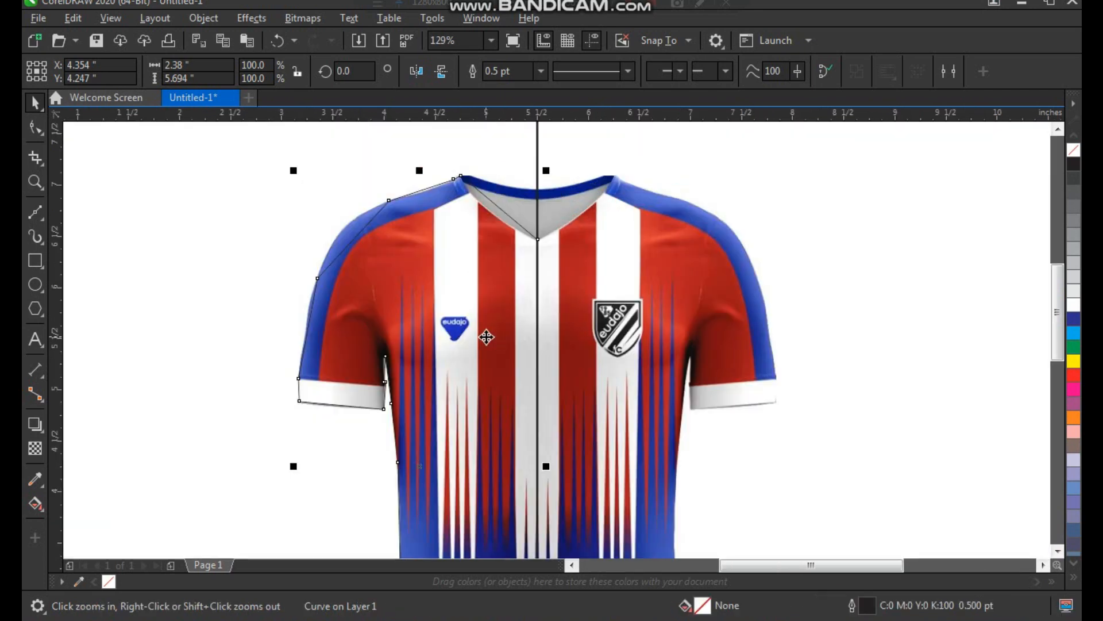
left_click(541, 71)
left_click(522, 161)
right_click(428, 279)
left_click_drag(337, 217, 601, 533)
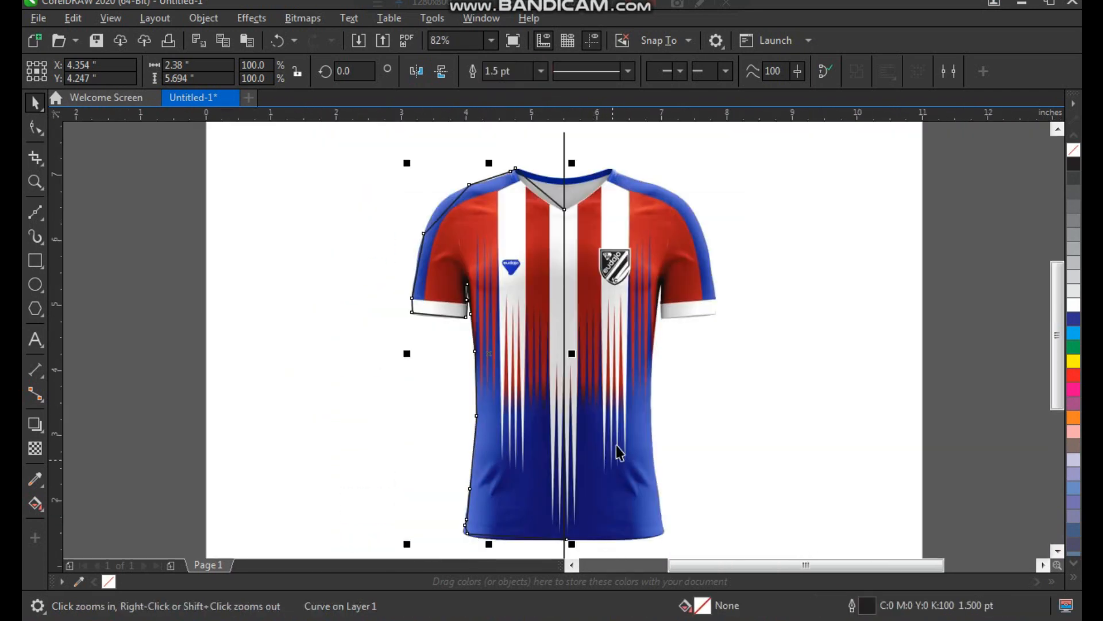
Select all nodes of the half-jersey outline and convert its segments to curves.
key("F10")
left_click_drag(412, 543, 363, 545)
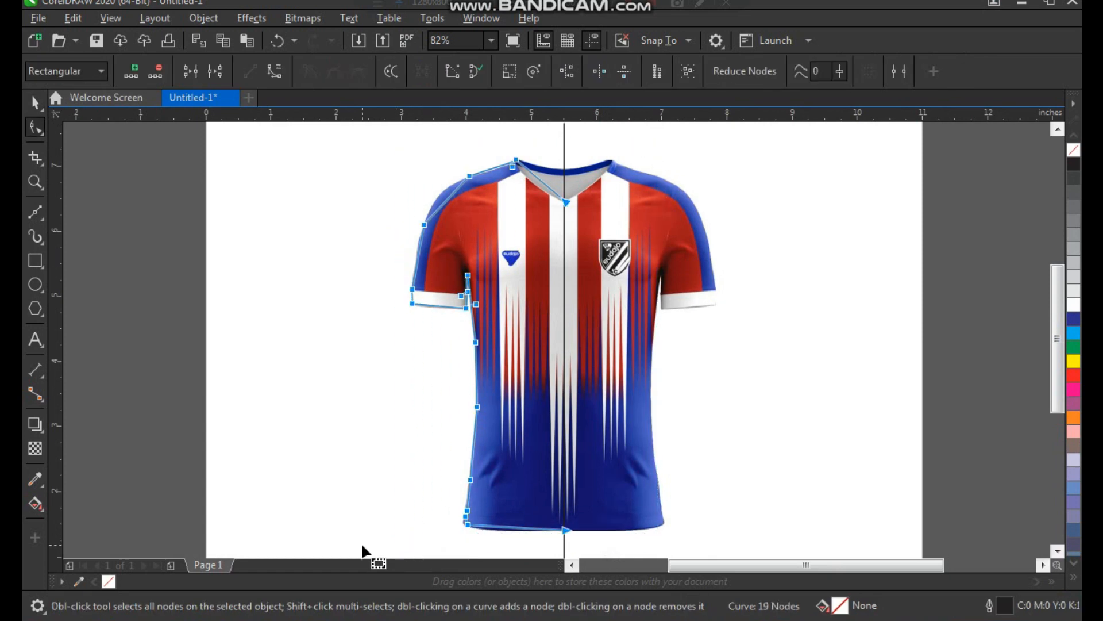
left_click(278, 69)
Bend the neckline segment to follow the V-collar and extend its end node slightly past the centre line.
key("z")
left_click_drag(500, 145, 564, 226)
left_click_drag(580, 316, 566, 332)
key("F2")
left_click_drag(672, 373, 770, 487)
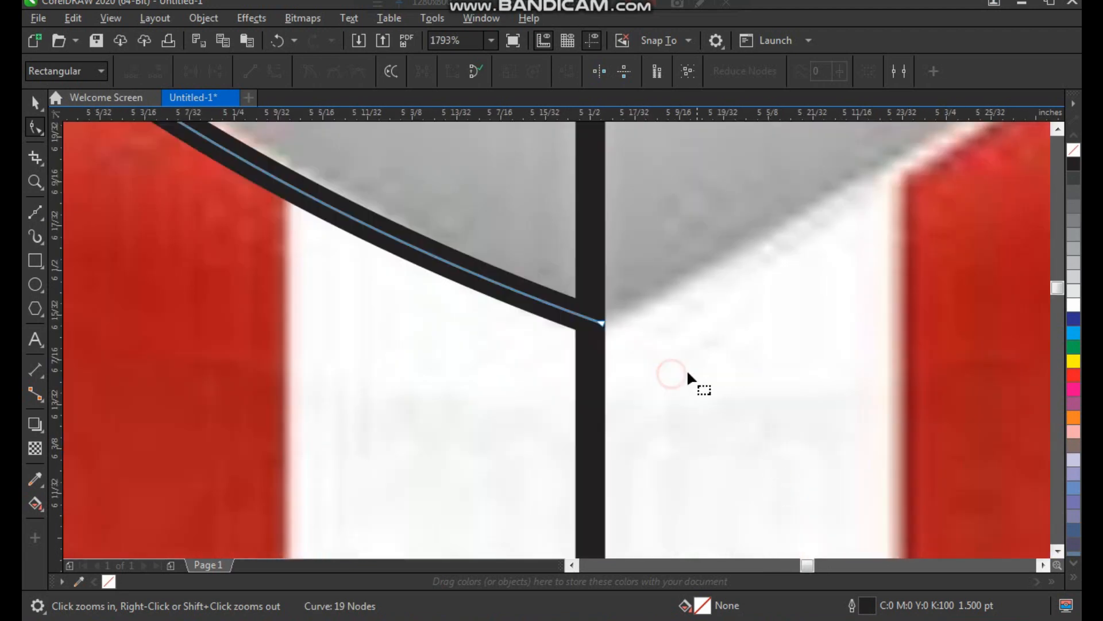
left_click_drag(602, 324, 633, 336)
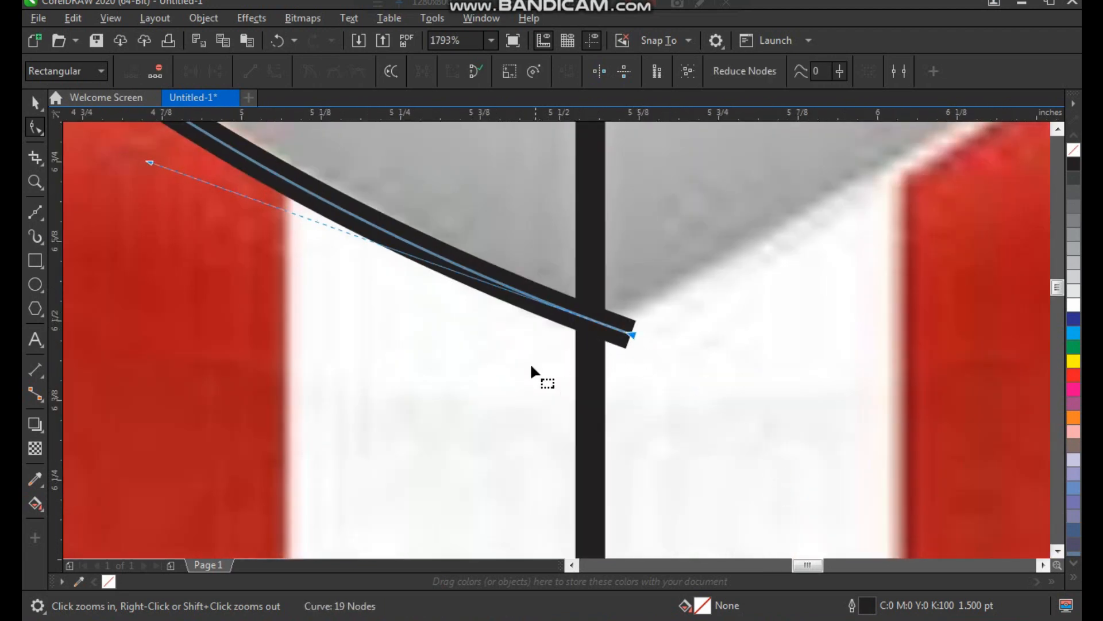
Bend the outline segments along the left shoulder and upper sleeve to match the jersey's edge.
scroll(532, 364, "down", 4)
key("F2")
left_click_drag(352, 224, 460, 317)
left_click_drag(360, 380, 365, 382)
scroll(376, 381, "down", 3)
key("F2")
left_click_drag(199, 398, 298, 520)
left_click_drag(460, 381, 421, 310)
Bend the outer edge segment of the left sleeve outward to follow the blue stripe down to the cuff.
scroll(427, 324, "down", 3)
key("F2")
left_click_drag(354, 411, 463, 507)
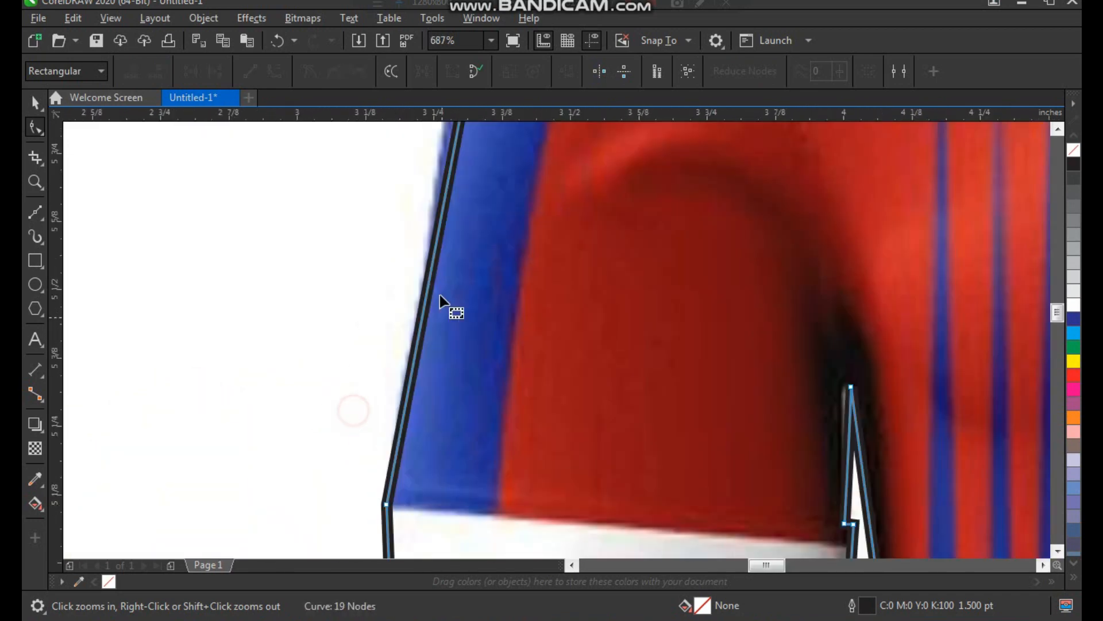
scroll(432, 239, "down", 5)
left_click_drag(402, 179, 500, 299)
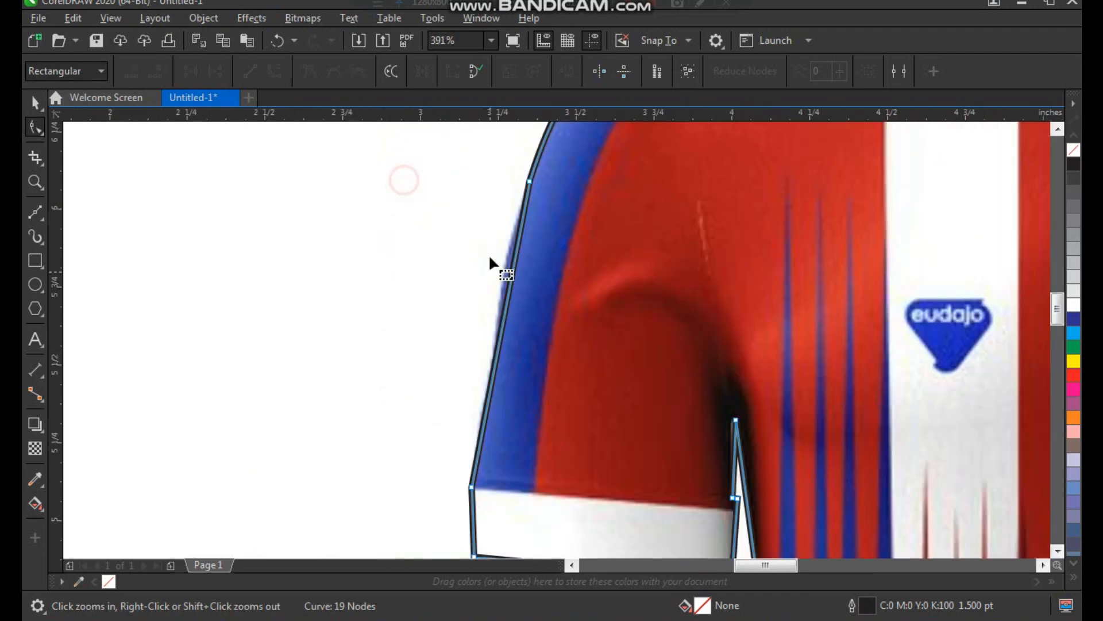
left_click(527, 184)
left_click_drag(510, 283, 500, 280)
Examine how the outline fits around the left cuff, the armpit and the upper side of the jersey.
scroll(504, 357, "down", 1)
key("F2")
left_click_drag(454, 397, 533, 506)
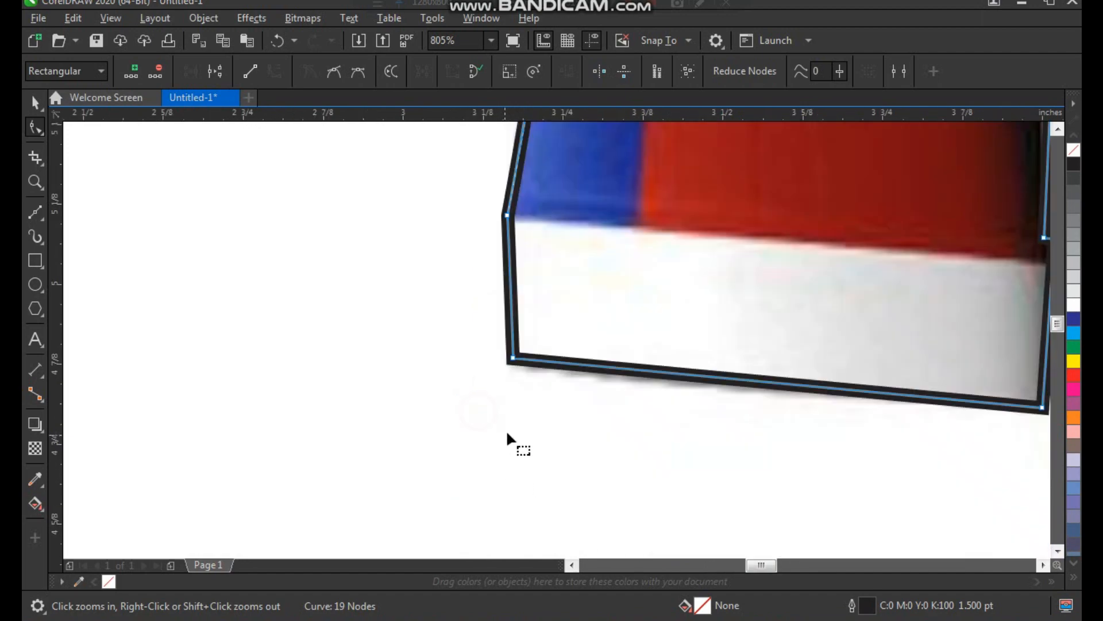
scroll(519, 387, "down", 1)
left_click_drag(695, 239, 857, 452)
scroll(518, 313, "down", 3)
key("F2")
left_click_drag(505, 357, 599, 491)
left_click_drag(512, 313, 582, 415)
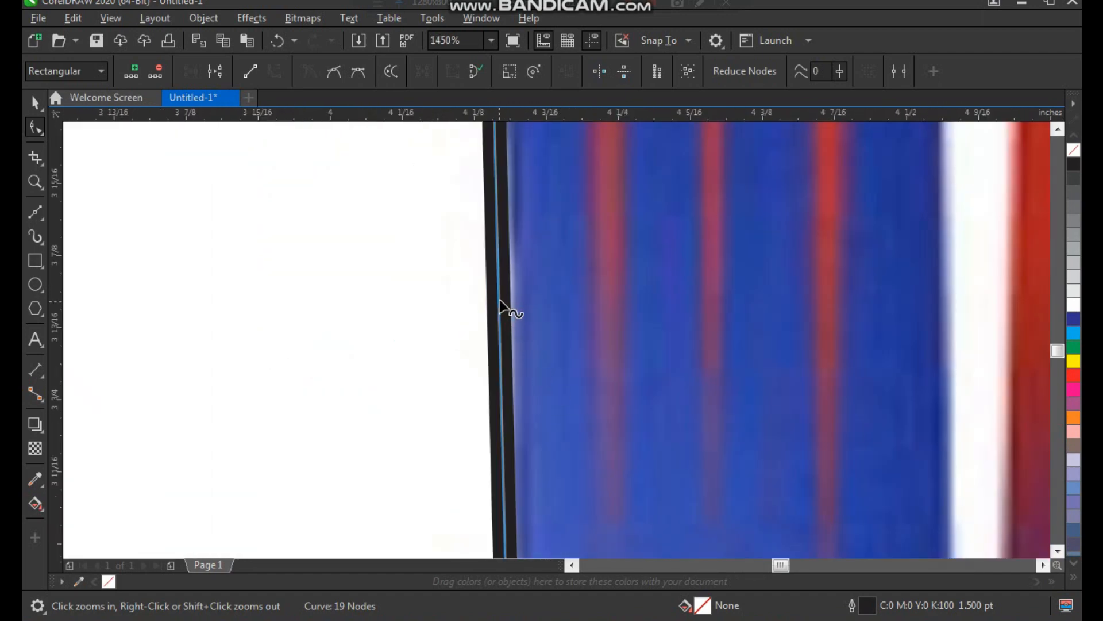
Bend the left side segment below the waist inward to match the jersey's contour.
scroll(498, 314, "down", 2)
key("F2")
left_click_drag(465, 431, 559, 549)
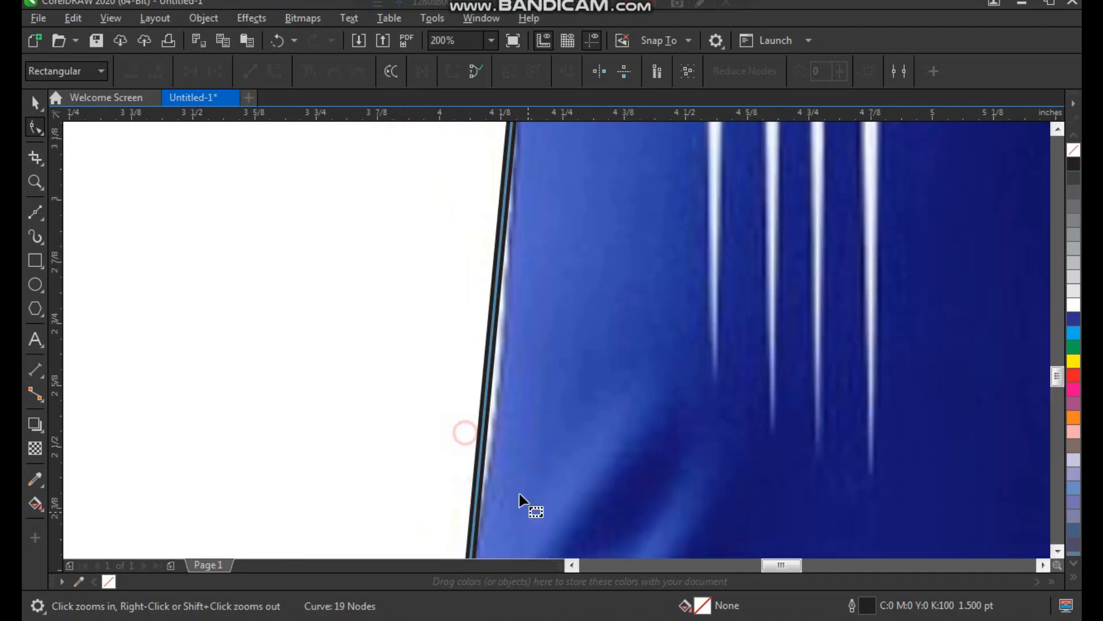
left_click_drag(488, 366, 497, 369)
scroll(493, 369, "down", 2)
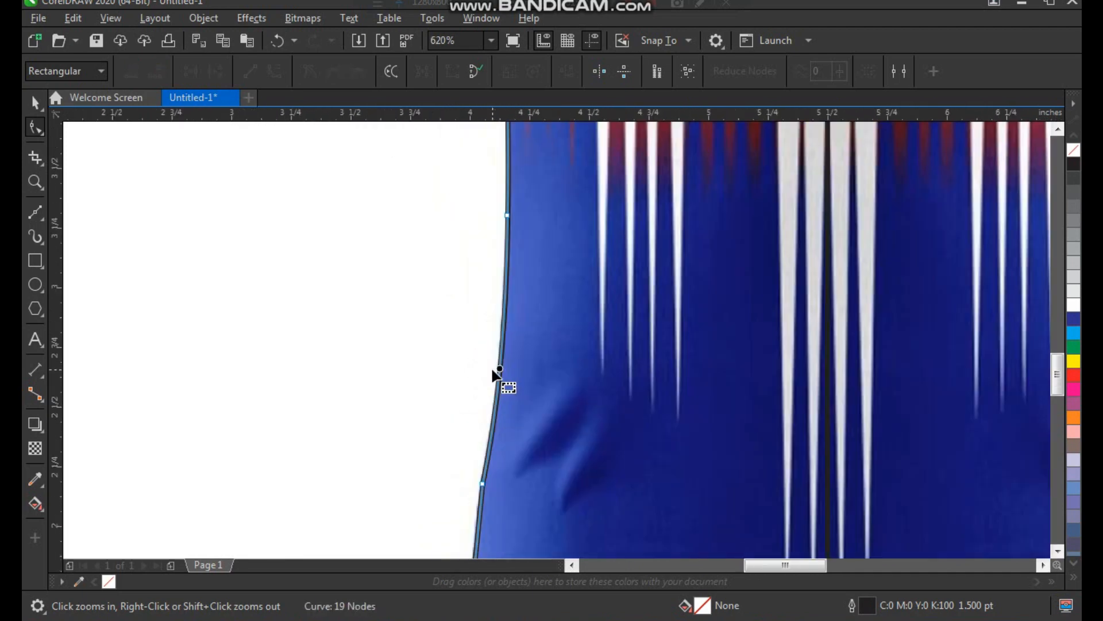
Round the lower-left hem corner of the outline by curving its short corner segment.
key("F2")
left_click_drag(438, 388, 543, 510)
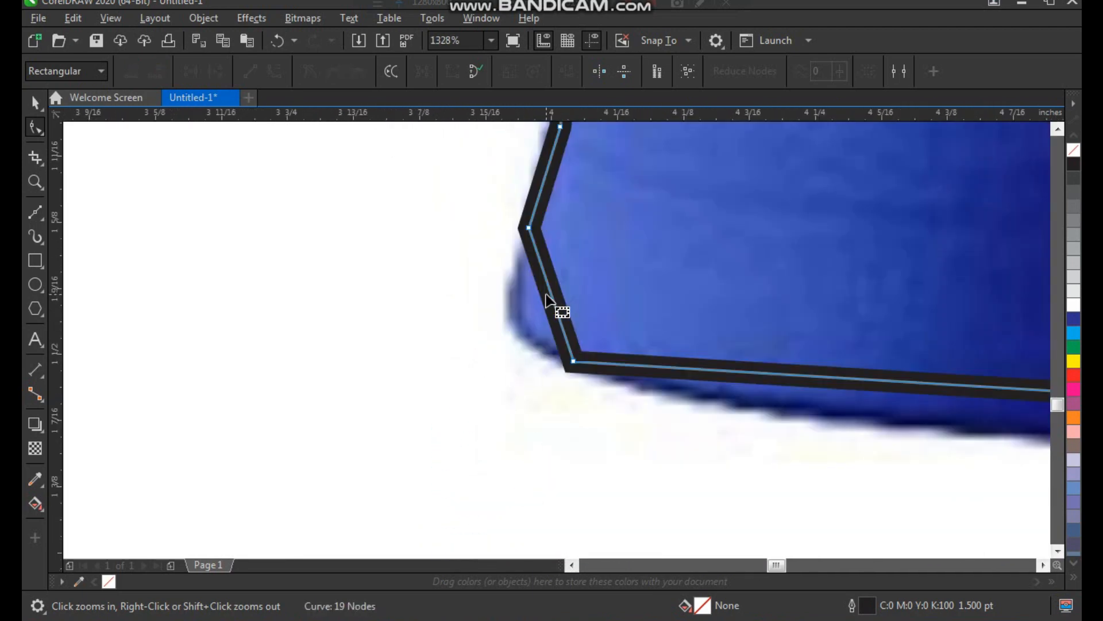
left_click_drag(550, 291, 518, 320)
scroll(532, 385, "down", 2)
Bend the bottom hem segment downward to follow the jersey's lower edge and deselect the outline.
key("F2")
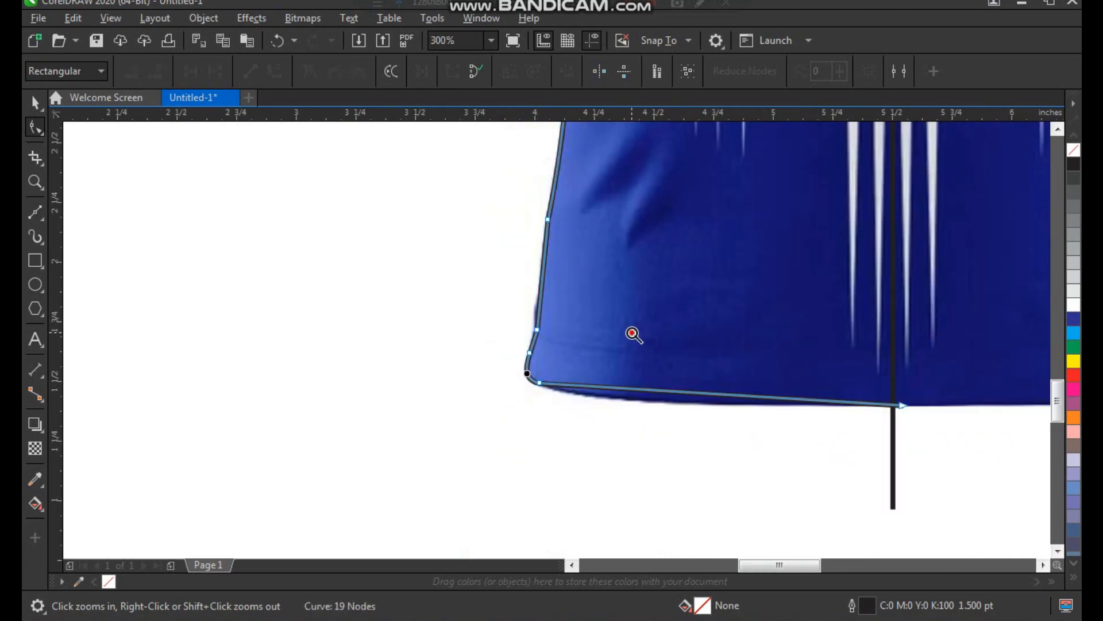
left_click_drag(632, 330, 772, 489)
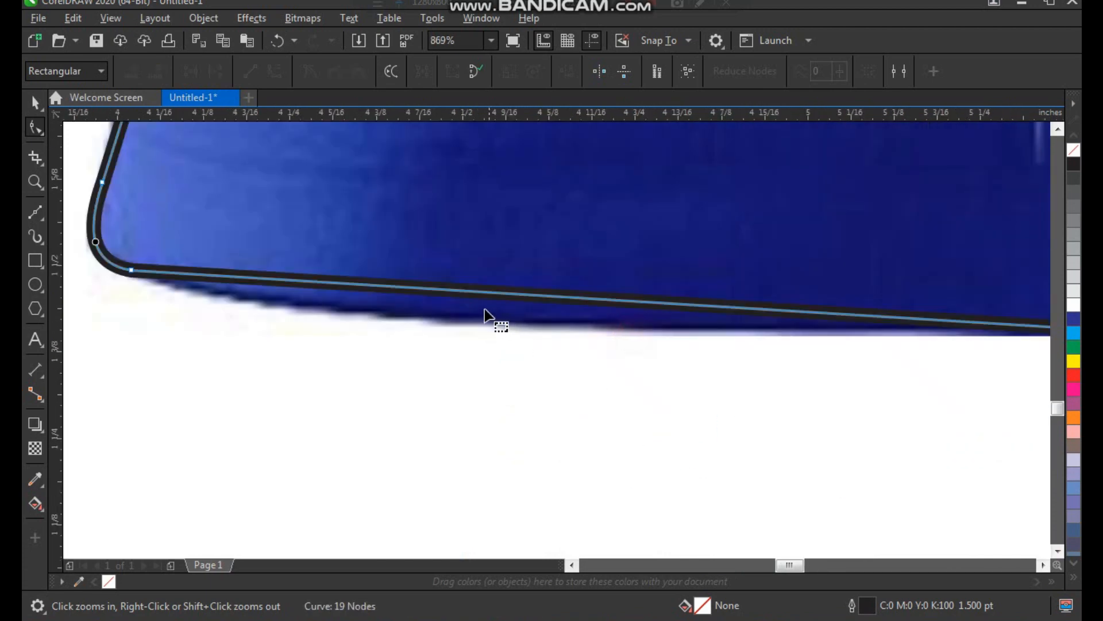
left_click(135, 274)
left_click_drag(480, 297, 444, 350)
scroll(435, 384, "down", 6)
key("shift+F2")
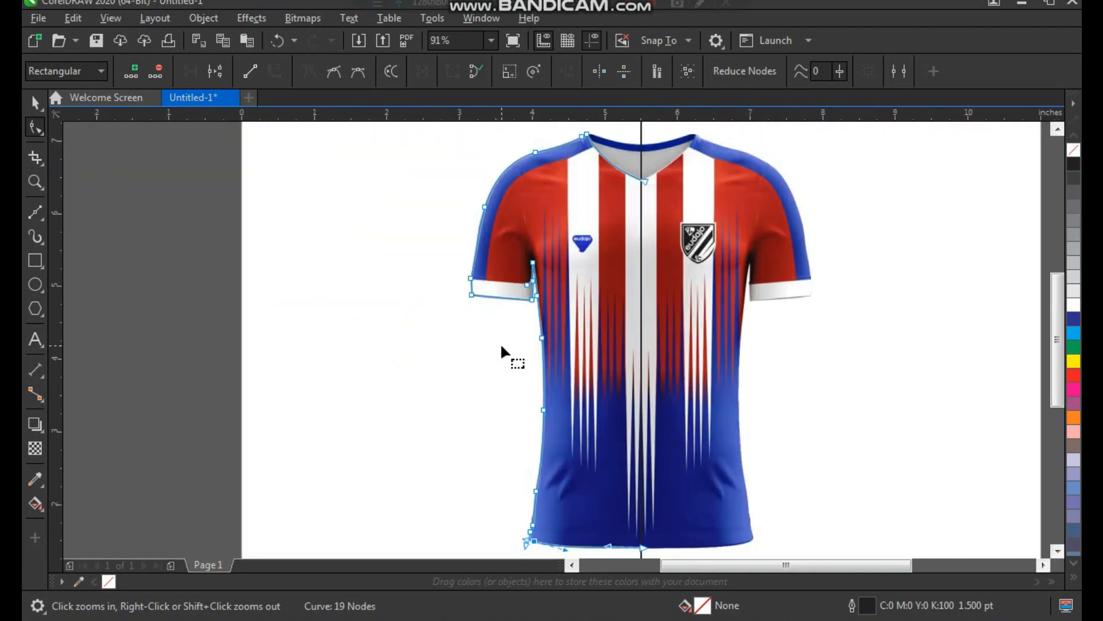
key("space")
left_click(465, 321)
Draw a Bézier line from the collar along the inner edge of the blue shoulder stripe to the top of the cuff.
key("F2")
left_click_drag(424, 329, 799, 138)
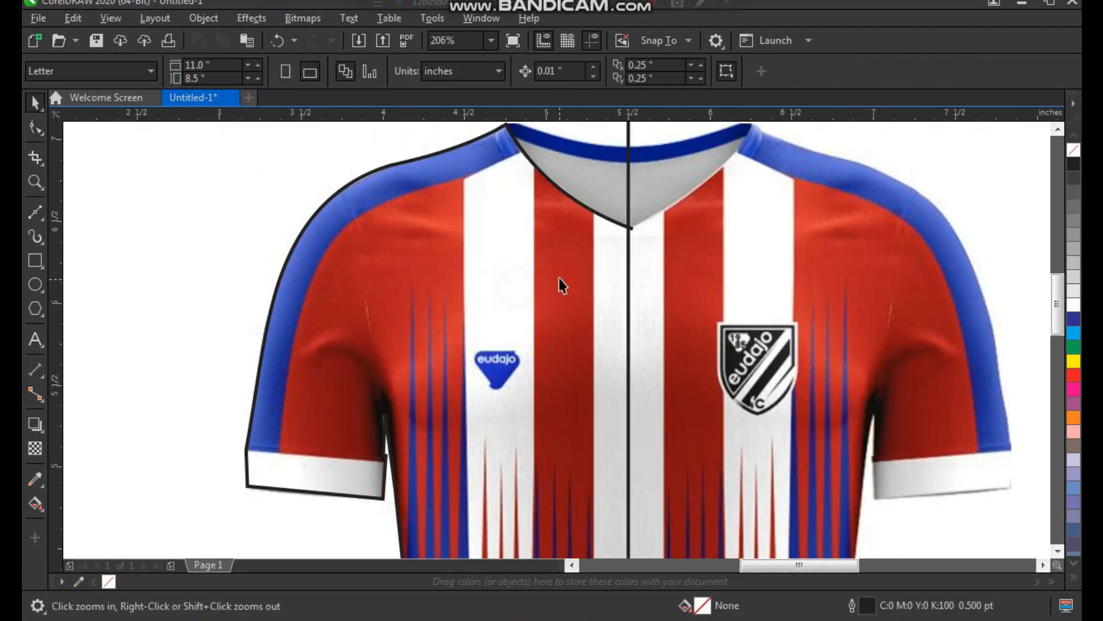
left_click_drag(583, 137, 206, 517)
left_click(35, 213)
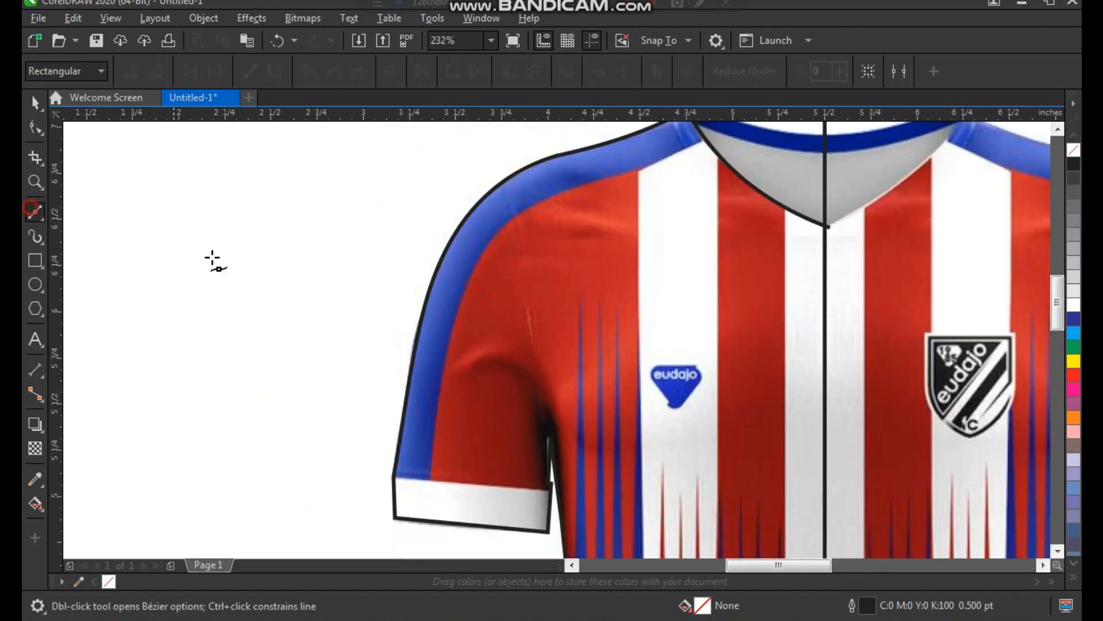
scroll(292, 245, "down", 2)
key("F2")
scroll(344, 182, "up", 2)
left_click(618, 165)
left_click(555, 193)
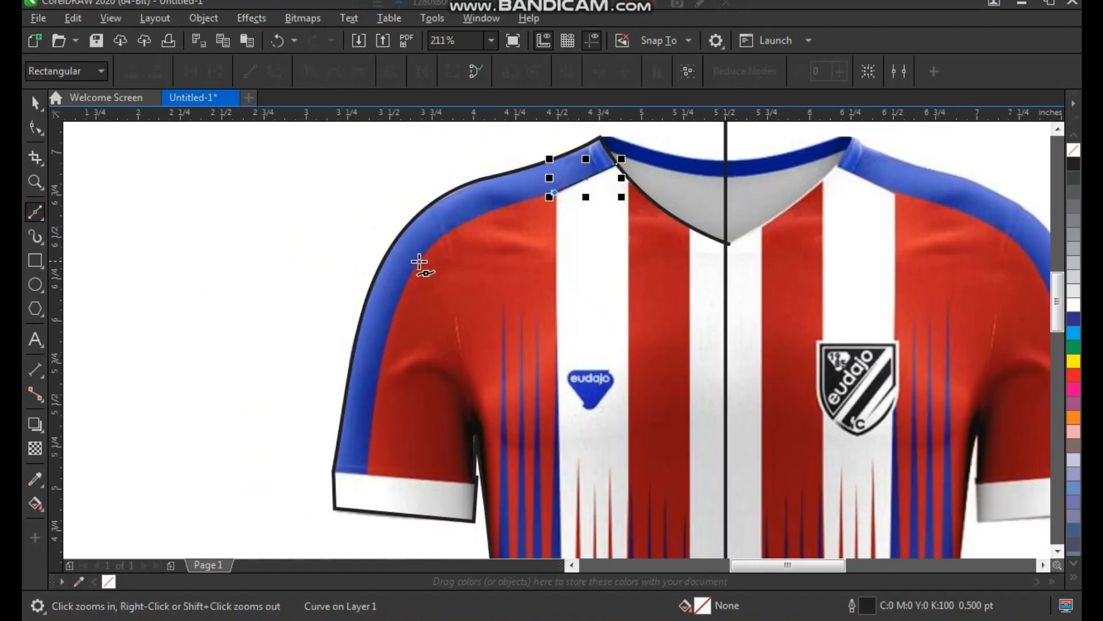
left_click(428, 249)
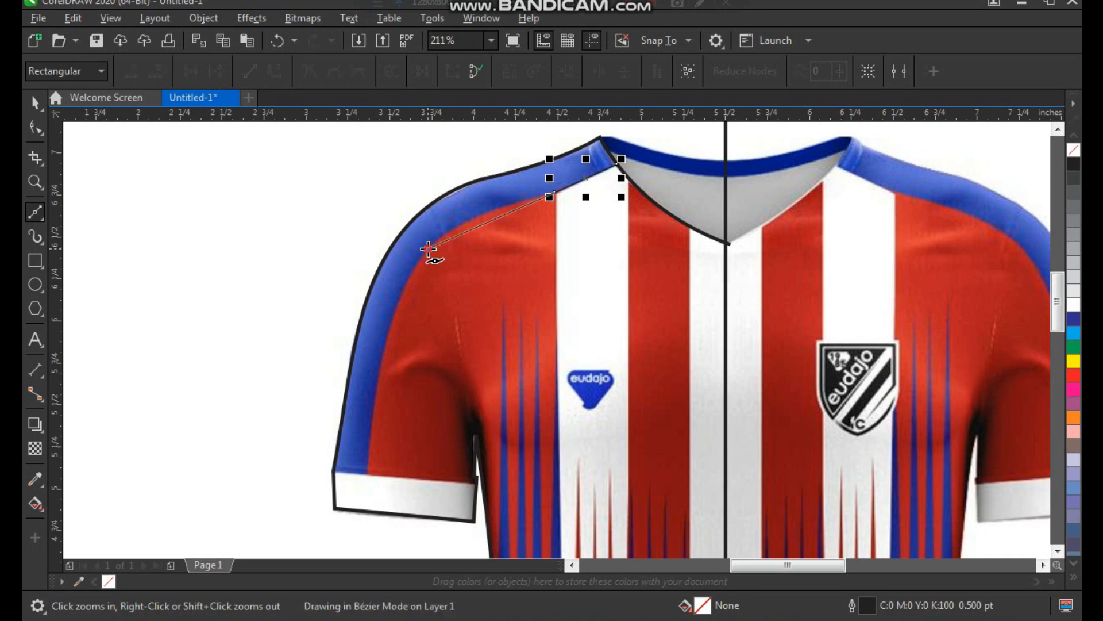
left_click(368, 471)
key("space")
Set the stripe line's width to 1.5 pt and extend its lower end node past the bottom of the cuff.
left_click(540, 69)
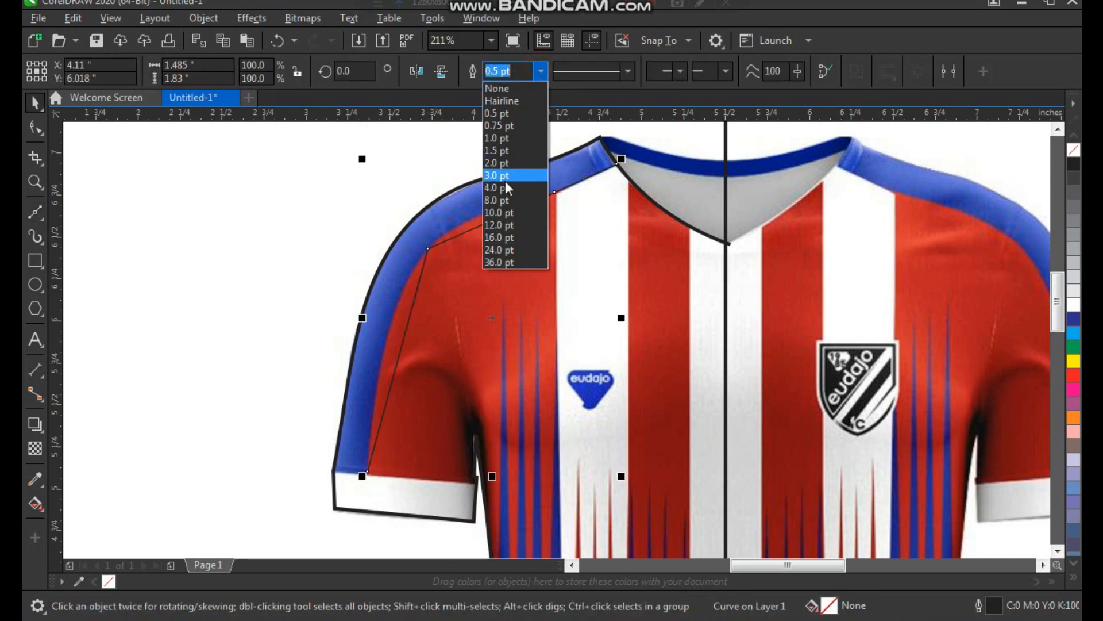
left_click(513, 150)
scroll(448, 351, "down", 1)
key("F2")
left_click_drag(391, 355, 480, 482)
key("F10")
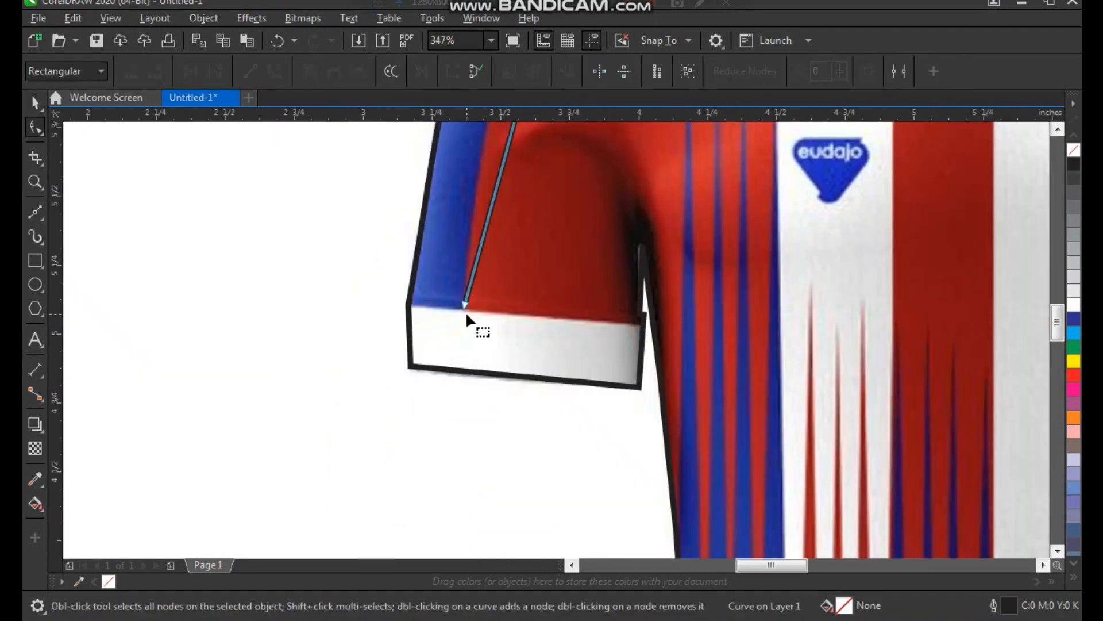
left_click_drag(464, 305, 446, 378)
Convert the stripe line's segments to curves and bend the upper one to follow the shoulder stripe.
scroll(429, 436, "down", 2)
key("F2")
left_click_drag(423, 442, 397, 446)
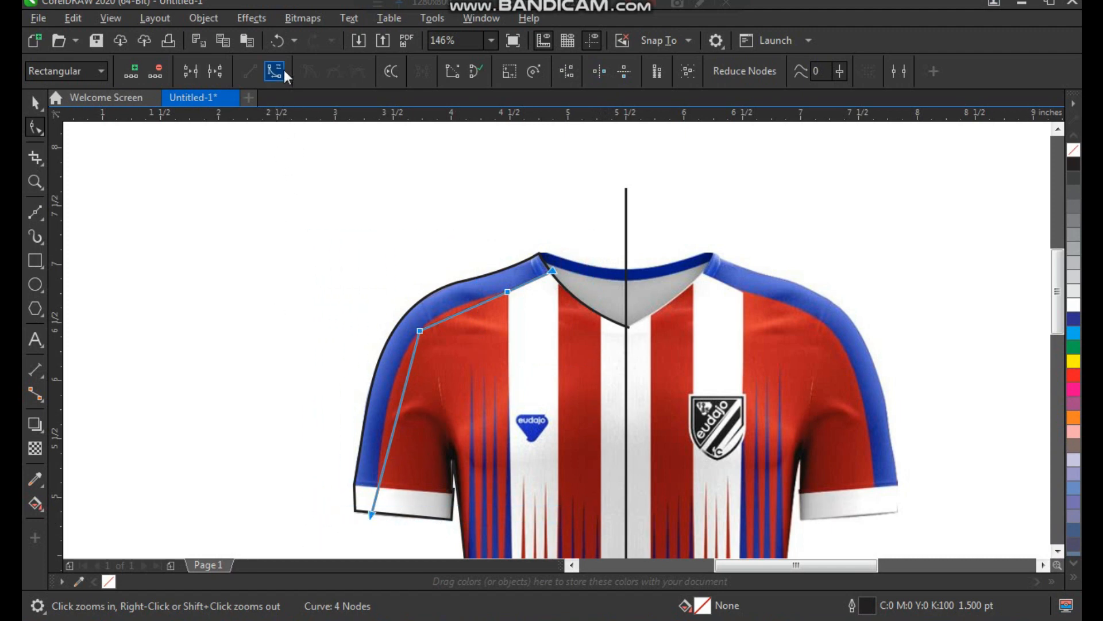
left_click_drag(435, 272, 482, 345)
left_click_drag(550, 350, 515, 312)
scroll(515, 312, "down", 3)
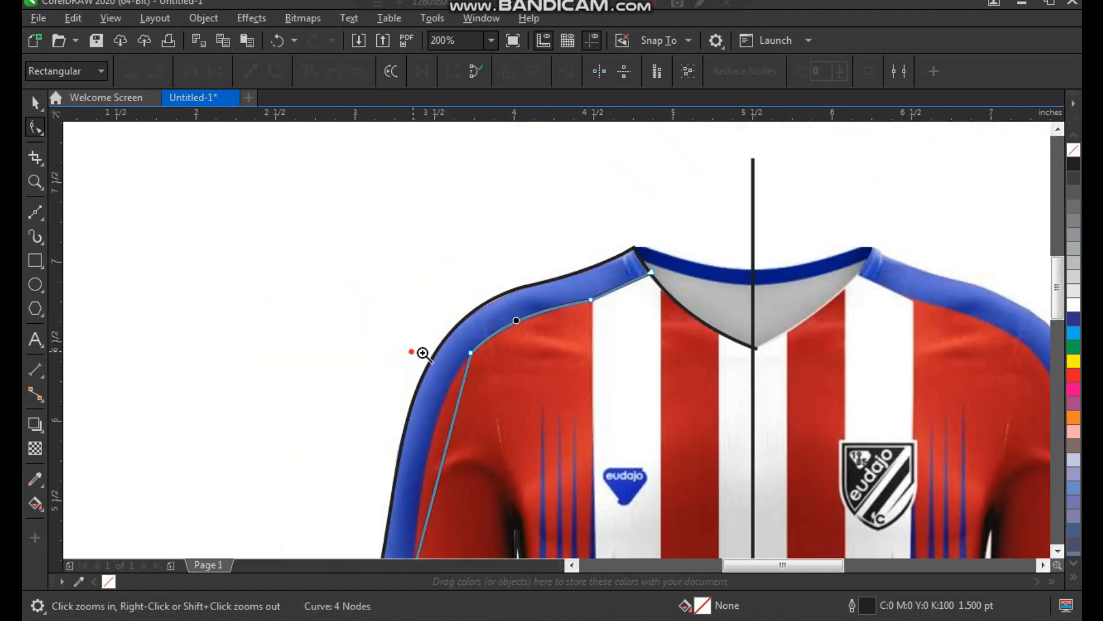
Bend the stripe line's long lower segment to follow the inner edge of the blue sleeve stripe.
left_click_drag(413, 351, 516, 536)
mouse_move(527, 305)
left_mouse_down()
mouse_move(493, 291)
mouse_move(510, 298)
left_mouse_up()
scroll(463, 351, "down", 2)
left_click_drag(388, 331, 556, 567)
left_click_drag(525, 505, 529, 497)
Draw a straight line along the top edge of the left cuff and scale it to 103.9% so it overlaps both sides.
scroll(528, 496, "down", 2)
left_click_drag(461, 424, 763, 552)
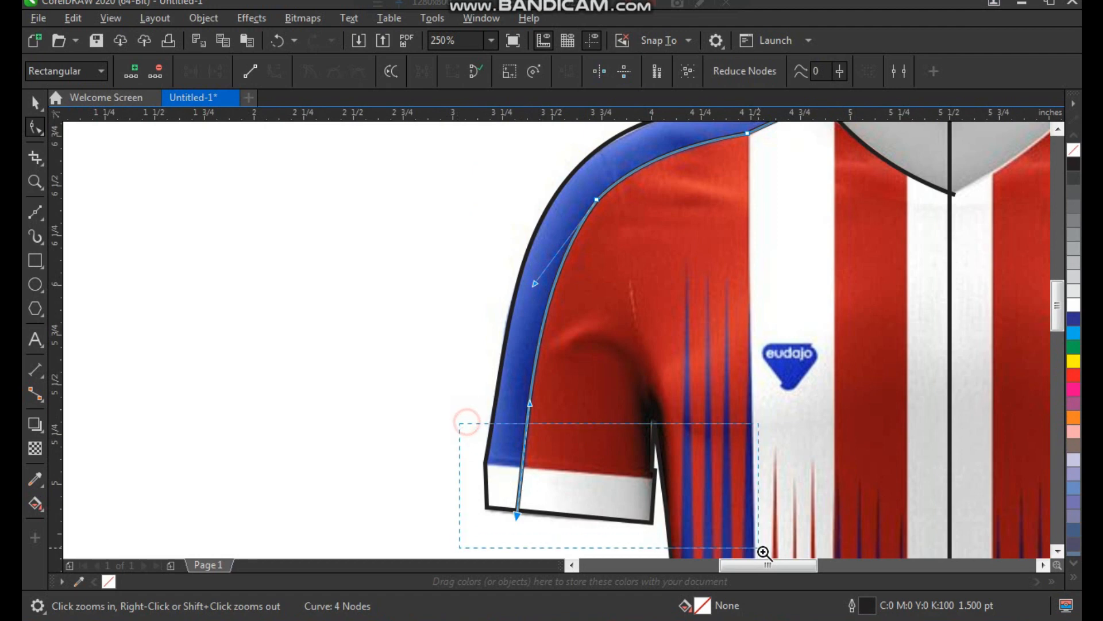
key("space")
left_click(35, 213)
left_click(147, 246)
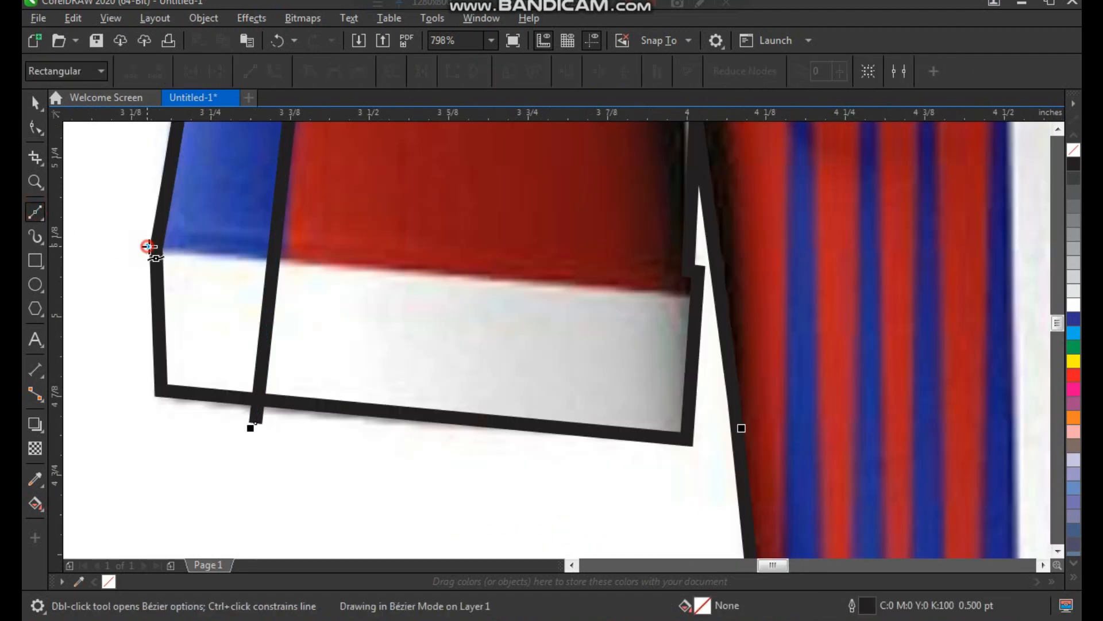
left_click(704, 299)
key("space")
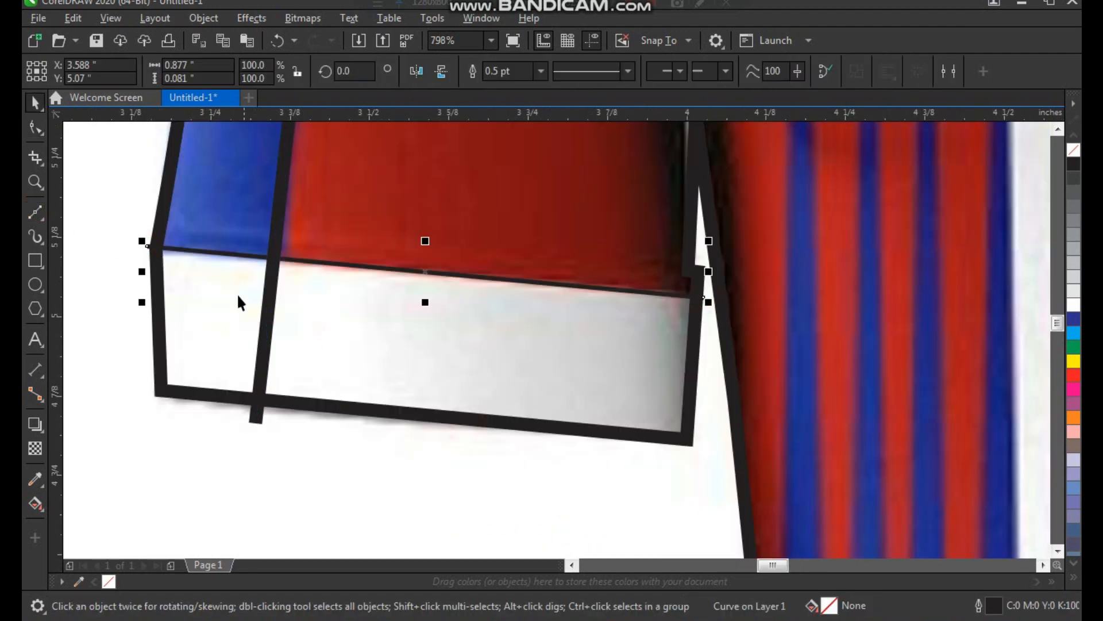
left_click_drag(140, 302, 130, 303)
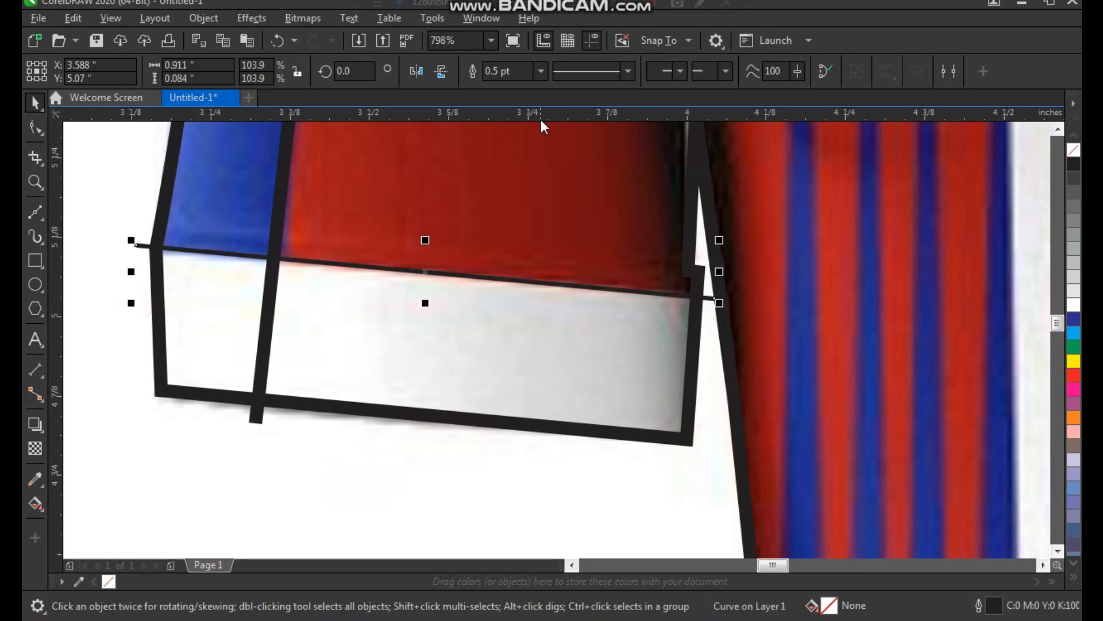
Set the outline width of the line along the left cuff's top edge to 1.5 pt.
left_click(540, 73)
left_click(532, 150)
scroll(426, 332, "down", 4)
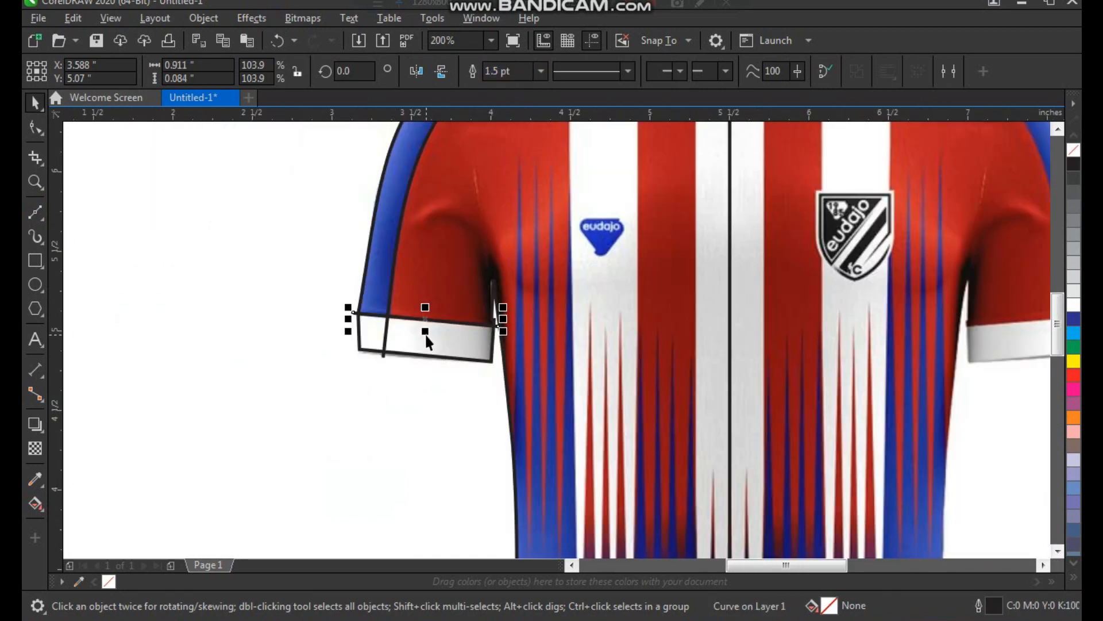
Draw a straight line from the shoulder's outer edge down to the left armpit and set its width to 1.5 pt.
scroll(462, 316, "down", 1)
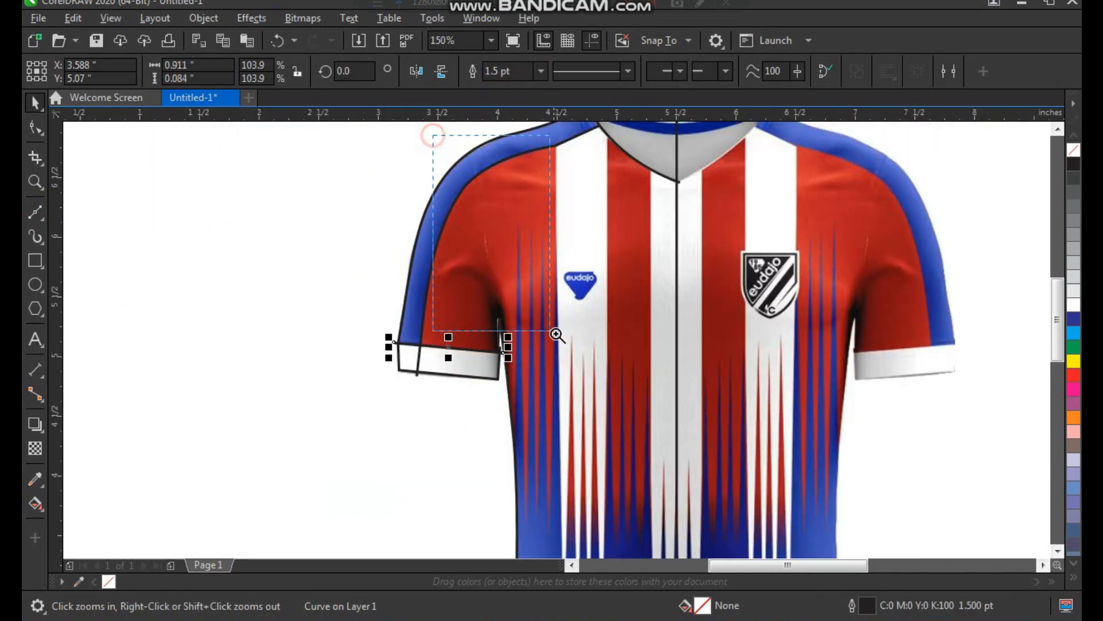
scroll(454, 152, "up", 2)
left_click(36, 212)
left_click(477, 155)
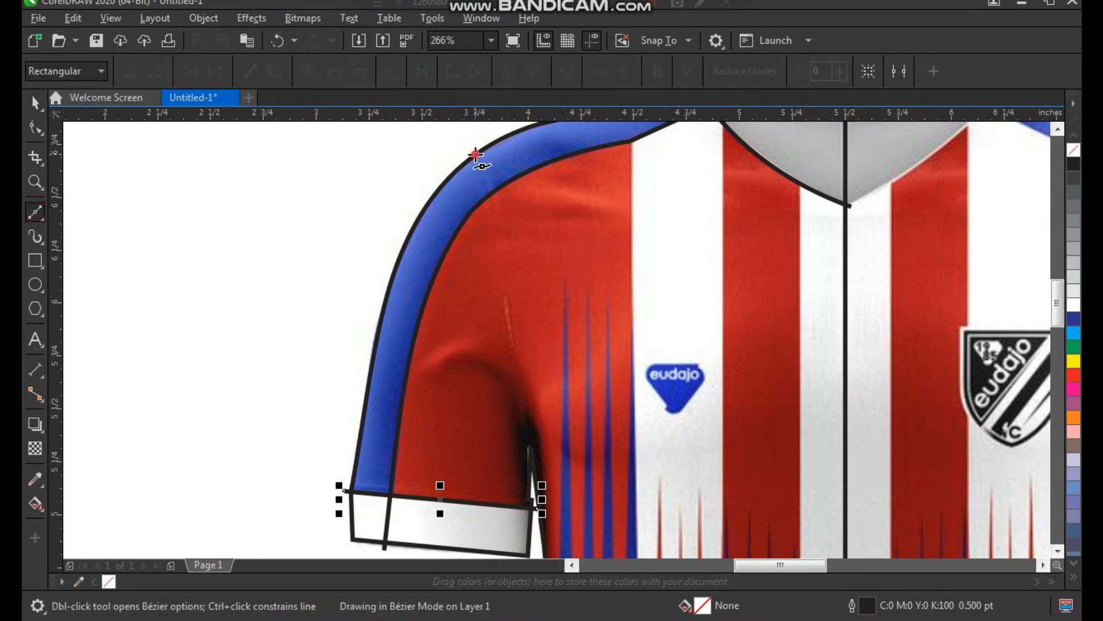
left_click(533, 481)
key("space")
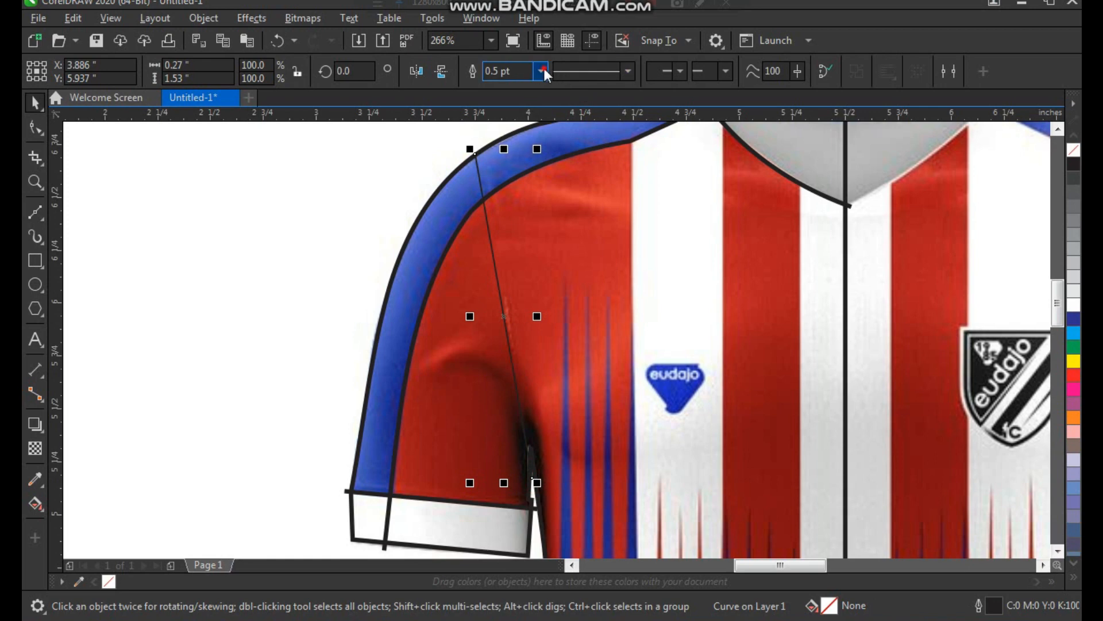
left_click(541, 71)
left_click(518, 154)
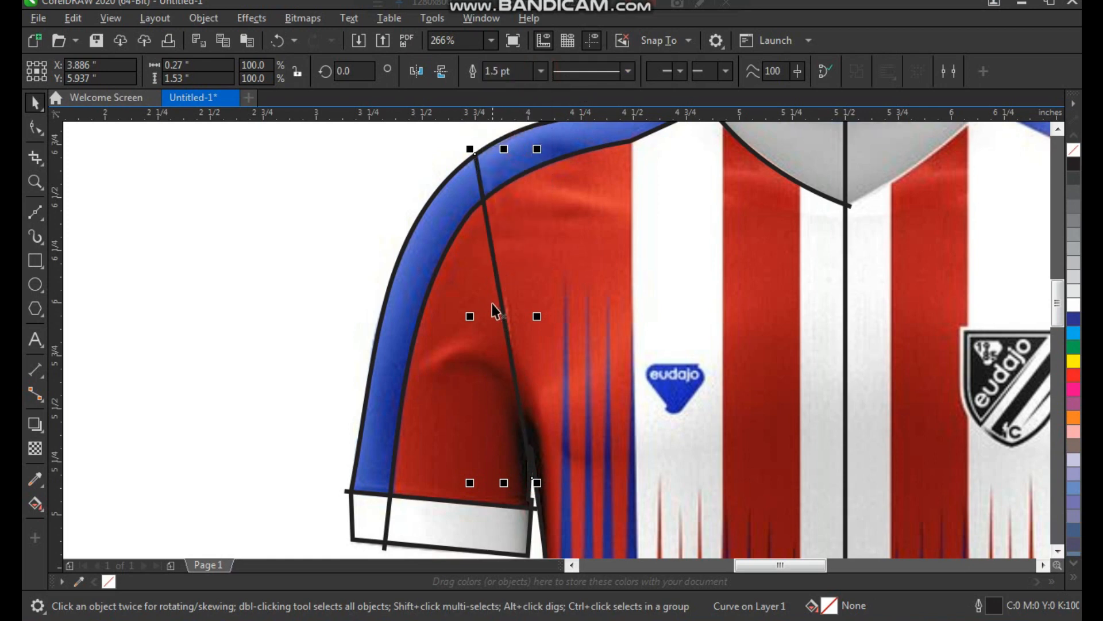
Convert the shoulder-to-armpit line to a curve and bend it to form the armhole seam.
key("F10")
left_click(492, 254)
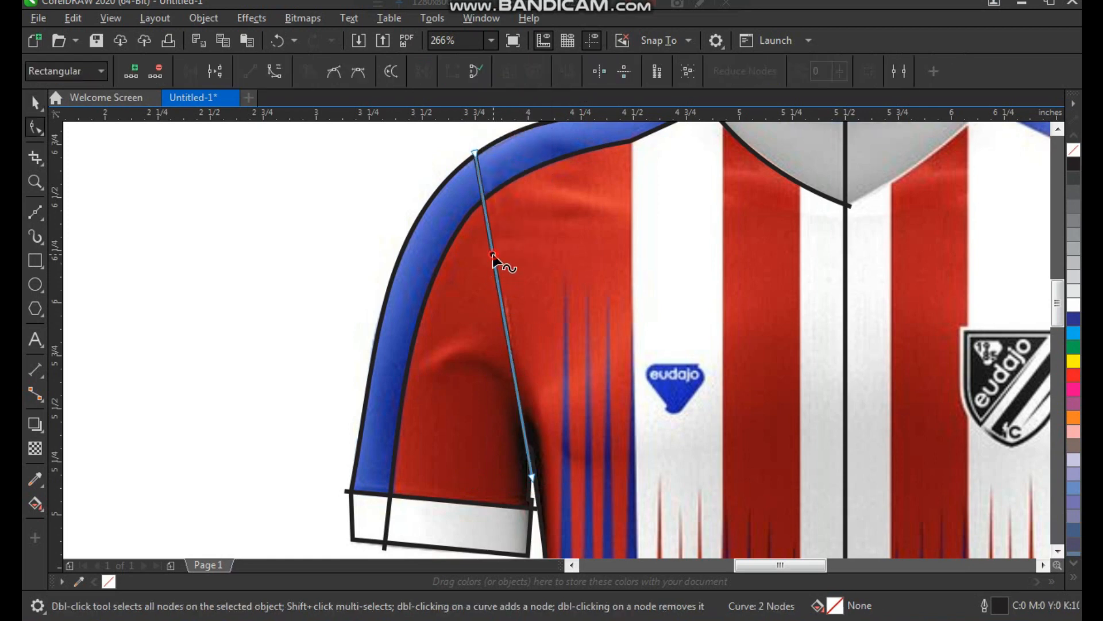
left_click(275, 71)
left_click_drag(495, 265, 515, 268)
scroll(515, 268, "down", 3)
key("space")
Draw a short line across the blue shoulder stripe near the collar and extend its upper end past the shoulder edge.
key("z")
right_click(508, 217)
left_click_drag(493, 197, 732, 506)
left_click(461, 158)
left_click(345, 184)
left_click(37, 213)
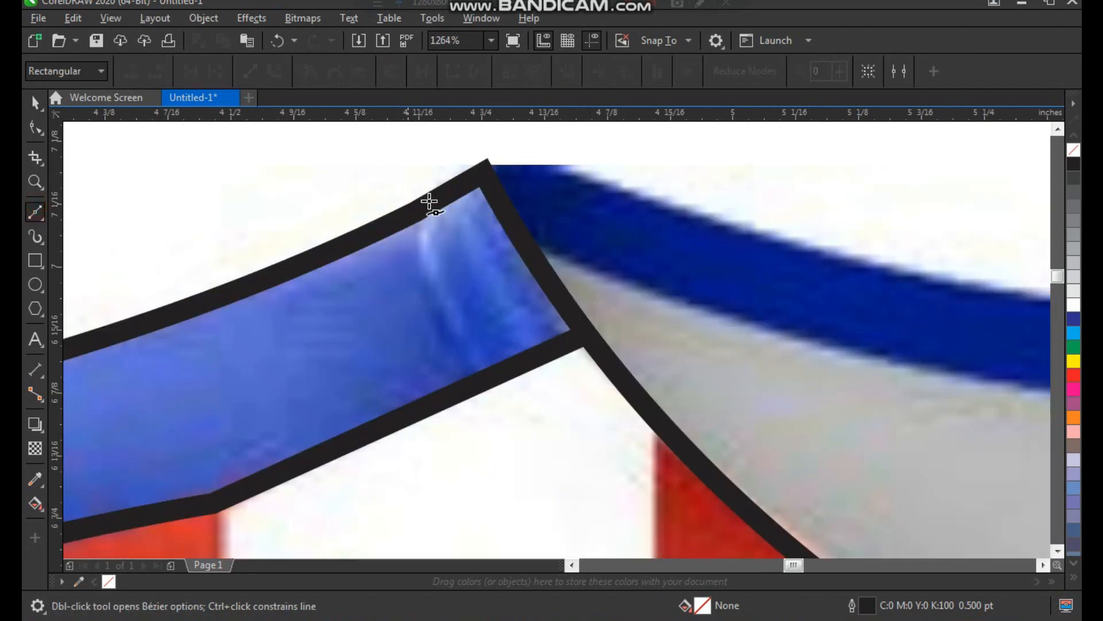
left_click(436, 194)
left_click(502, 404)
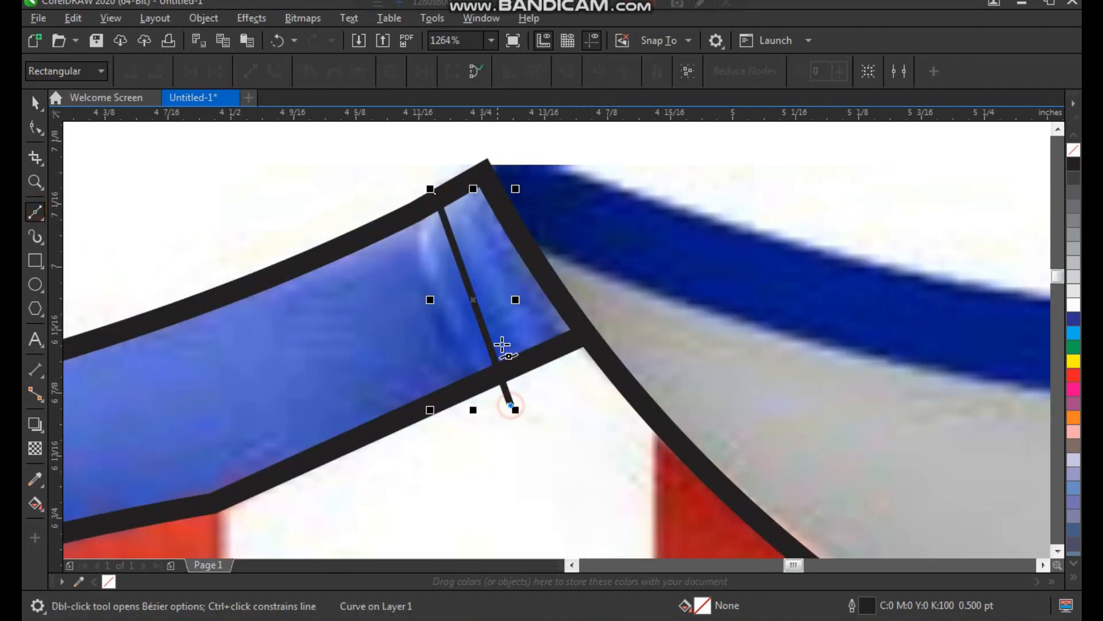
key("space")
key("F10")
left_click_drag(435, 194, 424, 166)
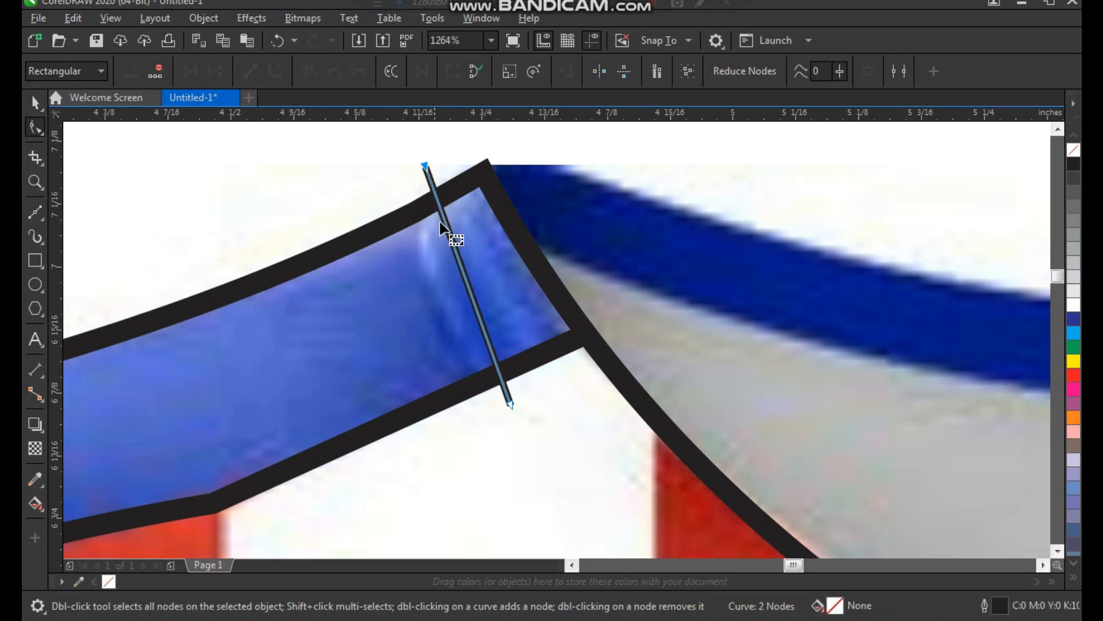
Convert the short shoulder line to a curve, bend it parallel to the neckline, and set its width to 1.5 pt.
left_click(452, 241)
left_click(275, 70)
left_click_drag(455, 258, 419, 313)
scroll(419, 313, "down", 2)
left_click_drag(407, 185, 847, 470)
key("space")
left_click(541, 72)
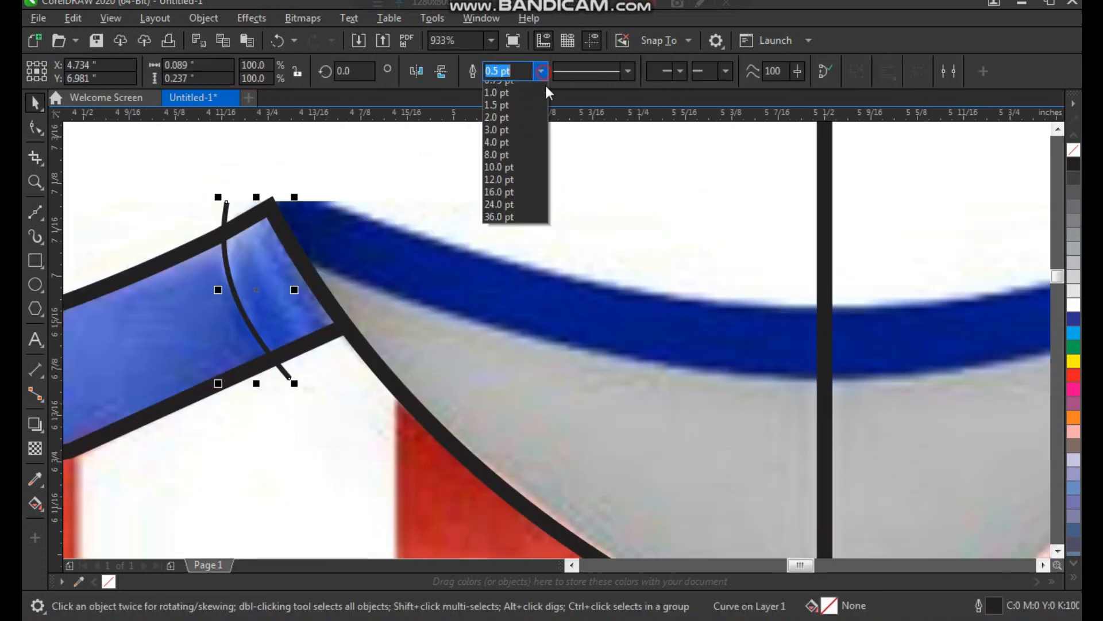
left_click(527, 147)
Draw a line along the collar band's upper edge from the shoulder corner past the centre line, with a 1.5 pt width.
left_click(36, 211)
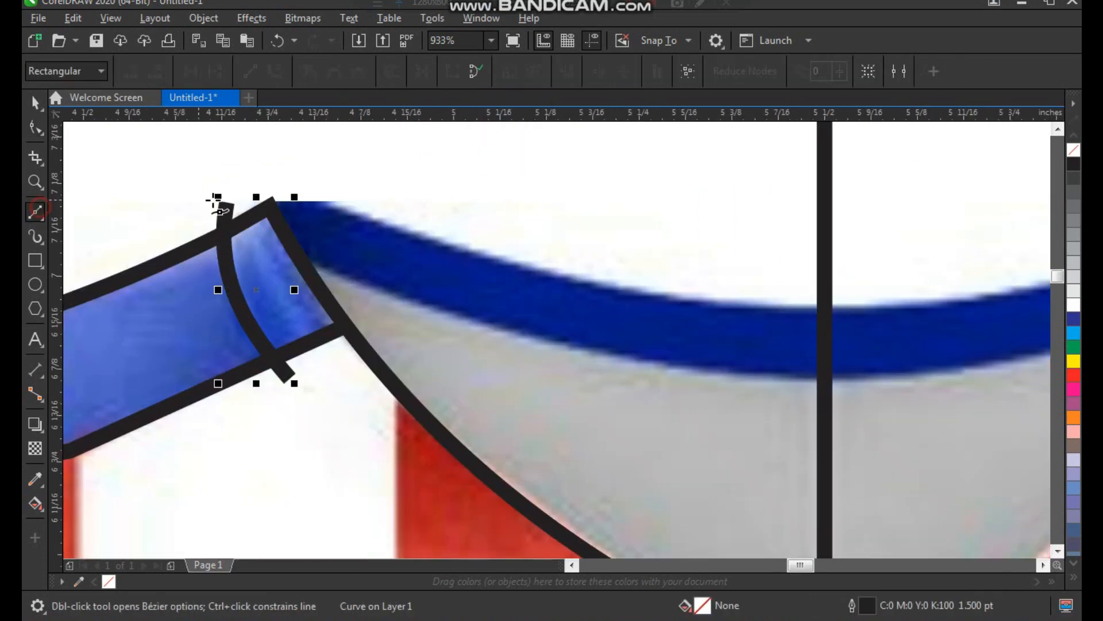
left_click(263, 220)
left_click(825, 309)
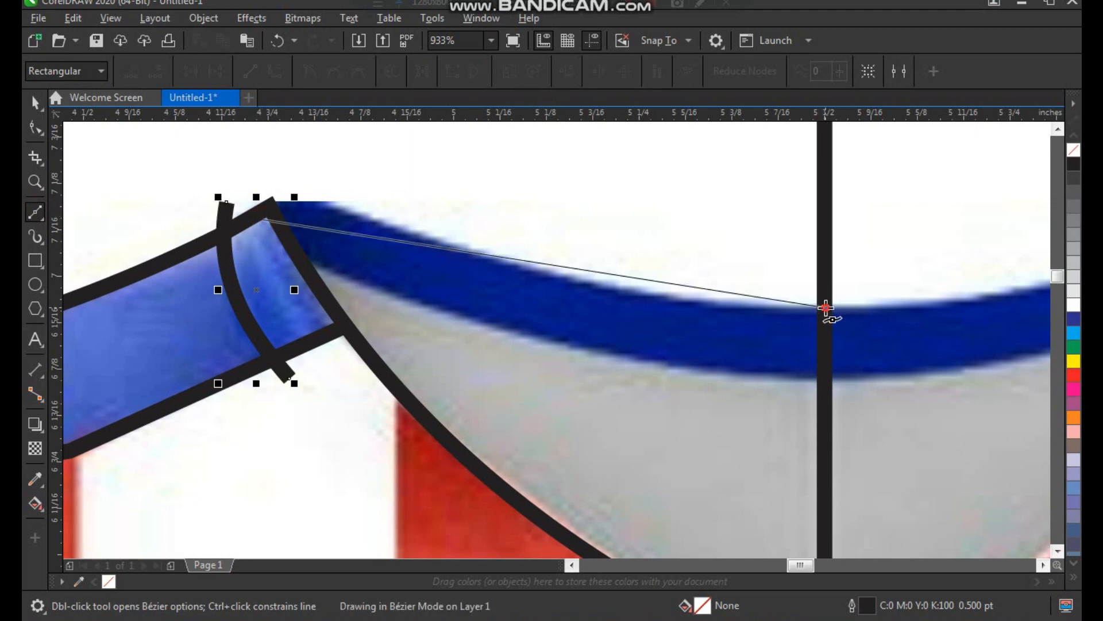
key("space")
key("F10")
key("F11")
key("Escape")
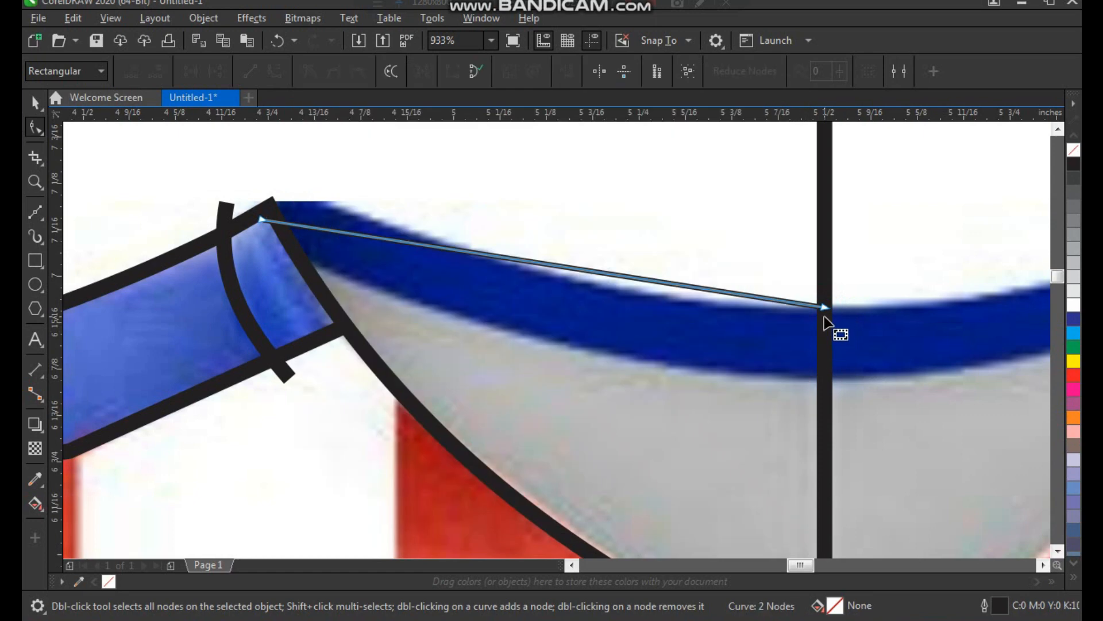
left_click_drag(827, 309, 869, 314)
left_click_drag(252, 166, 893, 405)
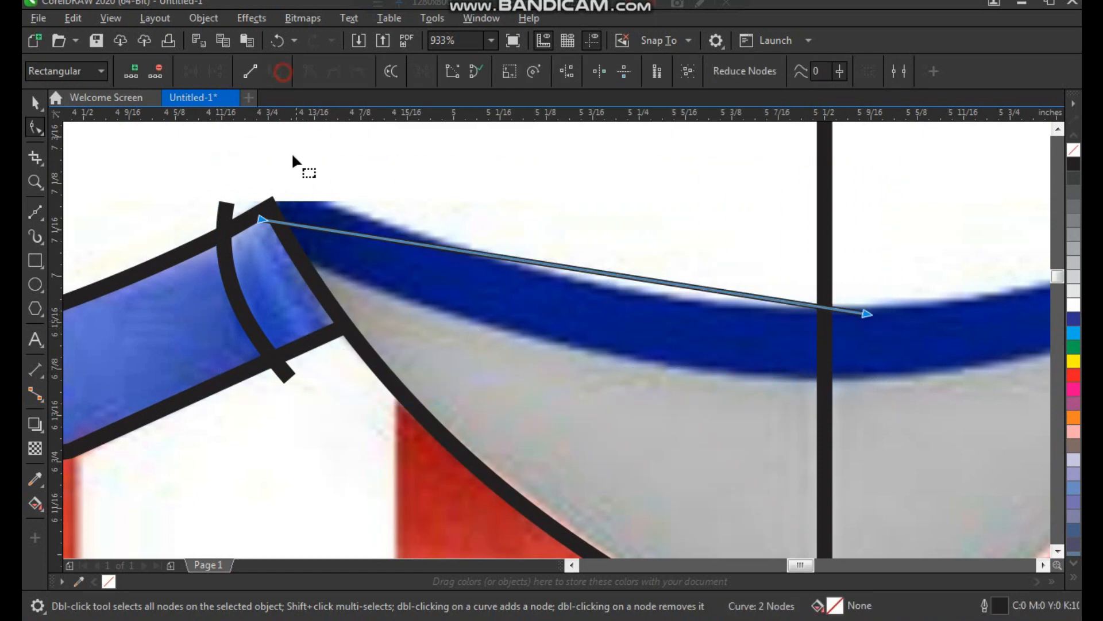
key("space")
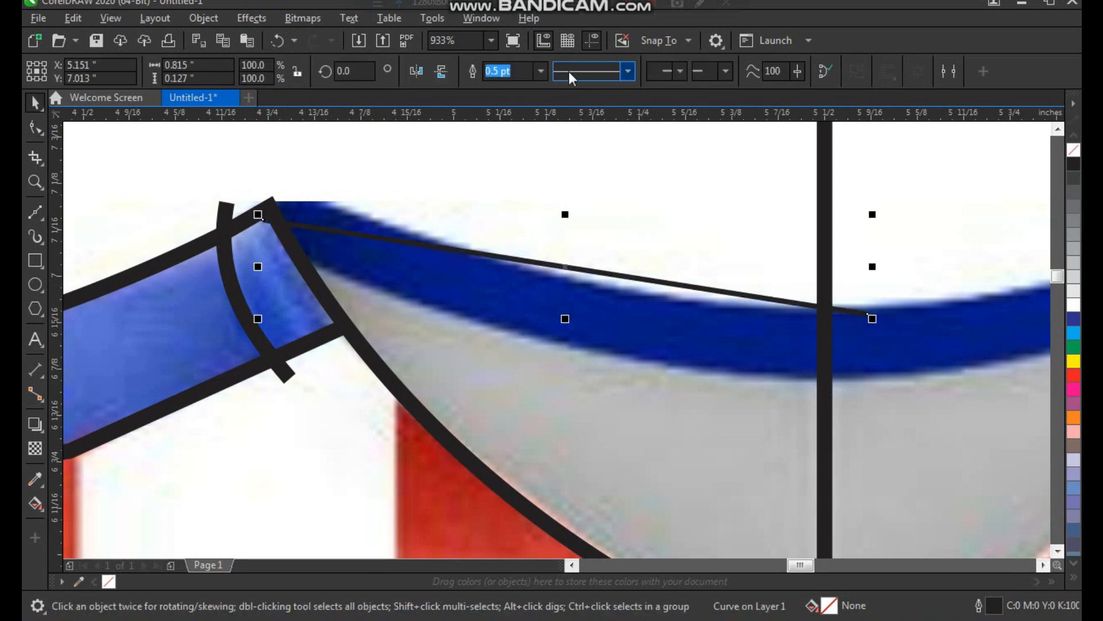
left_click(542, 71)
left_click(512, 150)
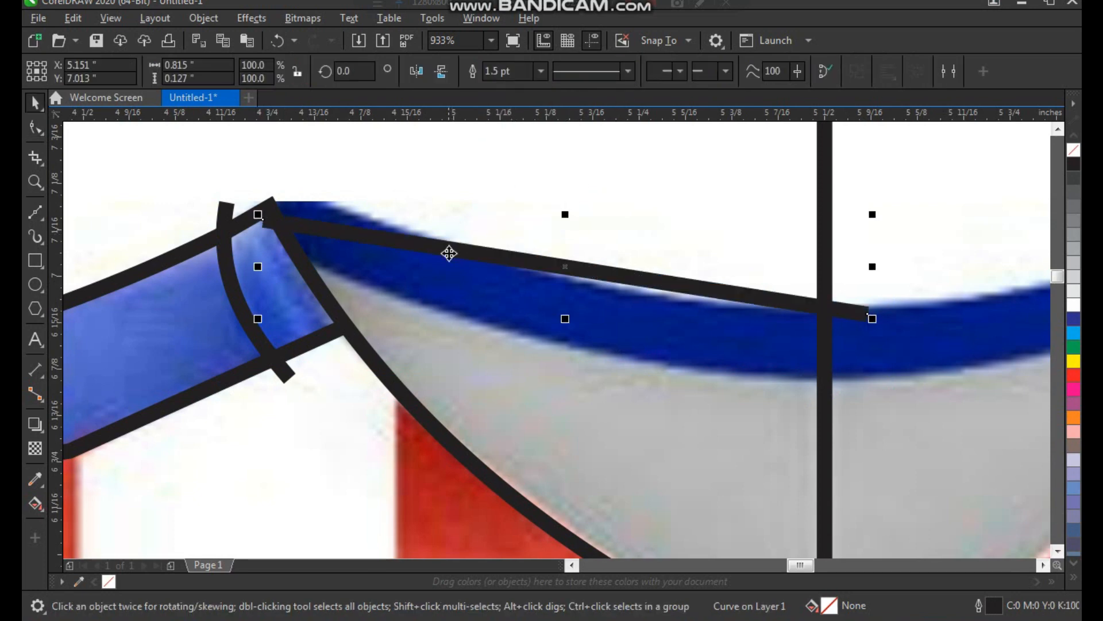
Convert the upper collar line to a curve and bend it to follow the top edge of the dark blue band.
key("space")
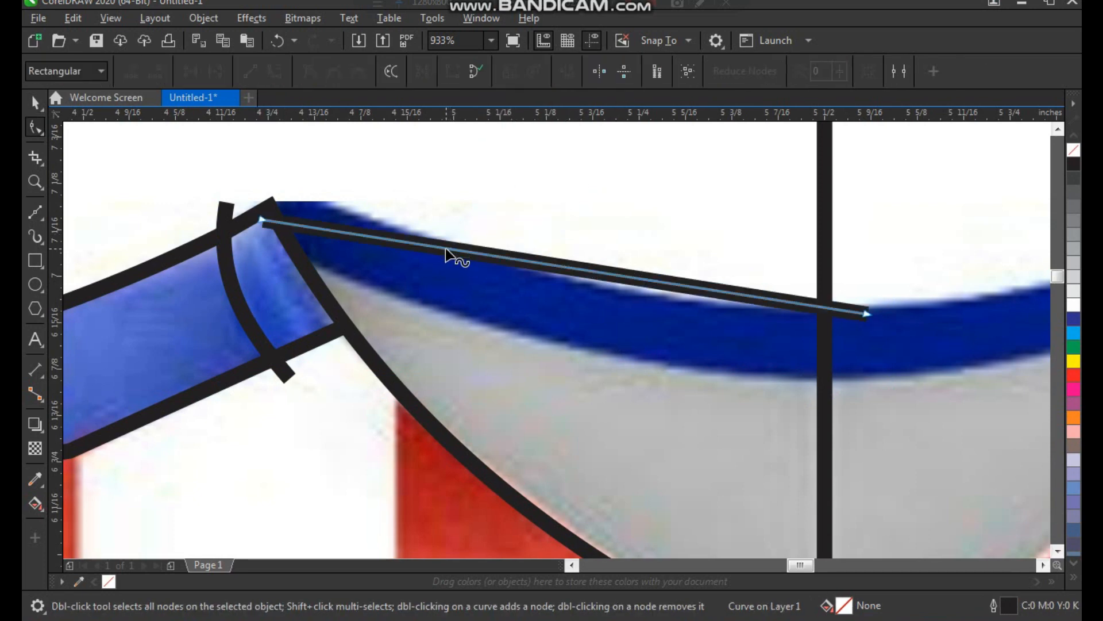
left_click(446, 248)
left_click(276, 70)
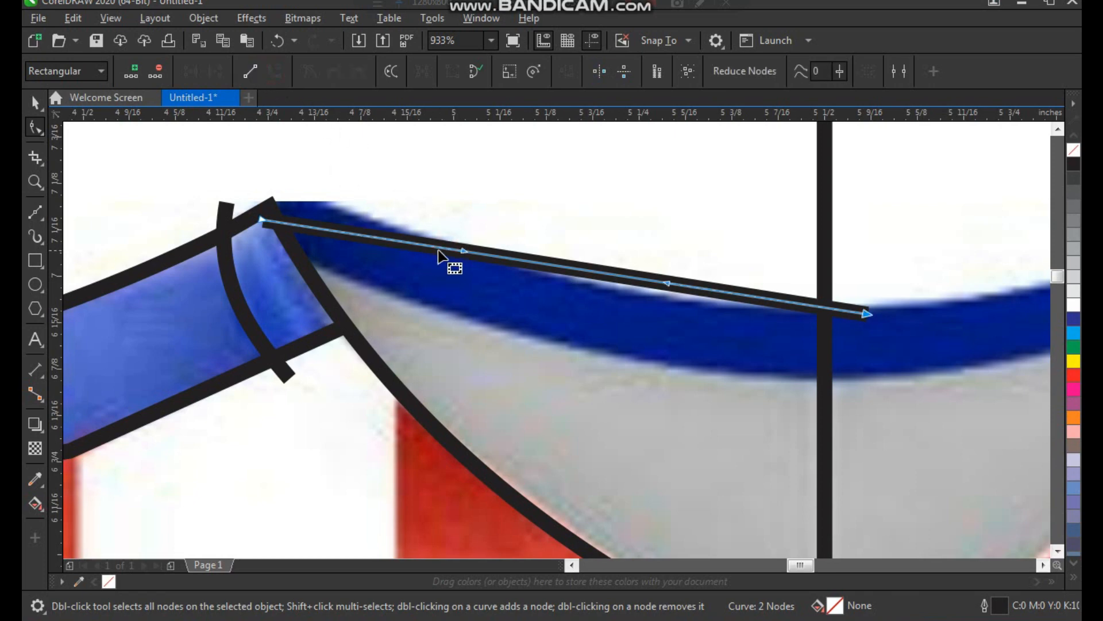
left_click_drag(460, 253, 386, 166)
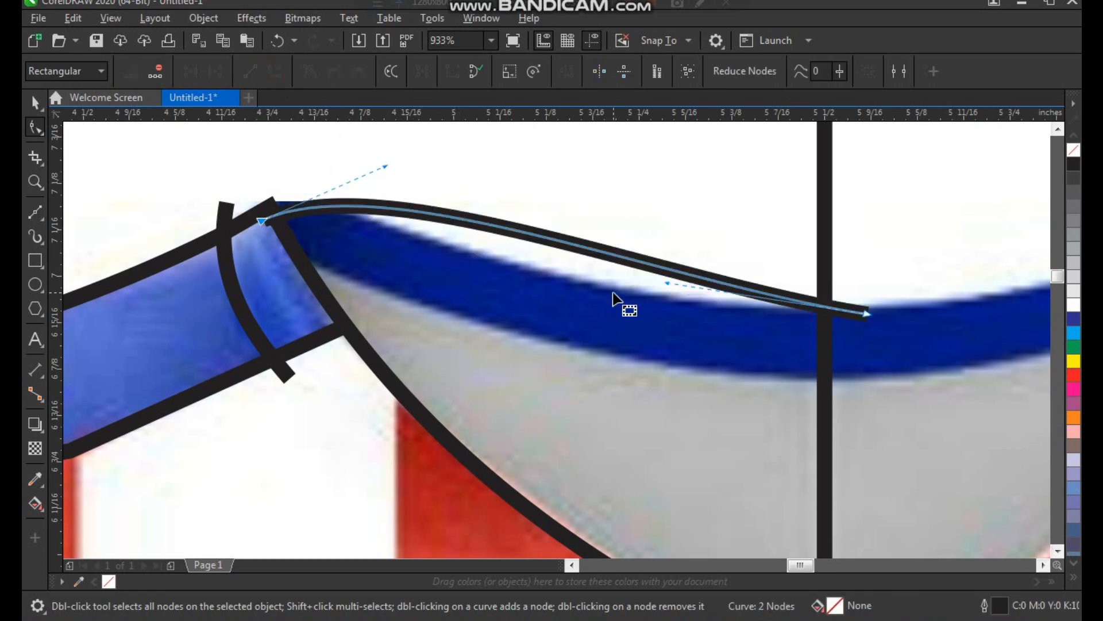
left_click_drag(664, 284, 524, 322)
key("space")
Draw a straight line along the dark blue collar band's lower edge, from inside the shoulder stripe to past the centre line.
left_click(36, 216)
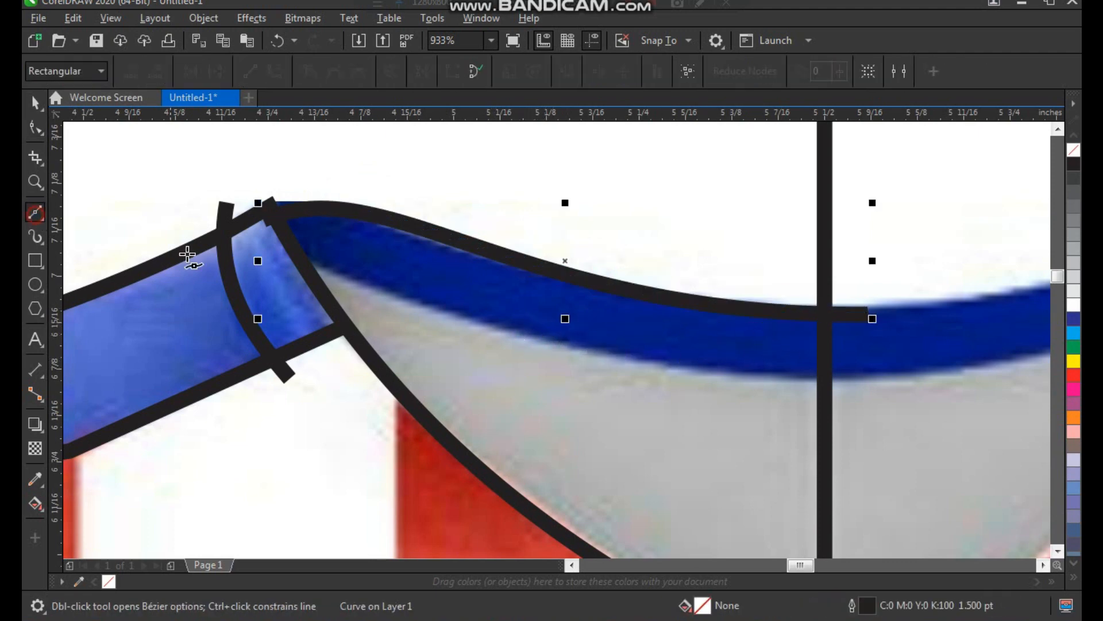
left_click(284, 265)
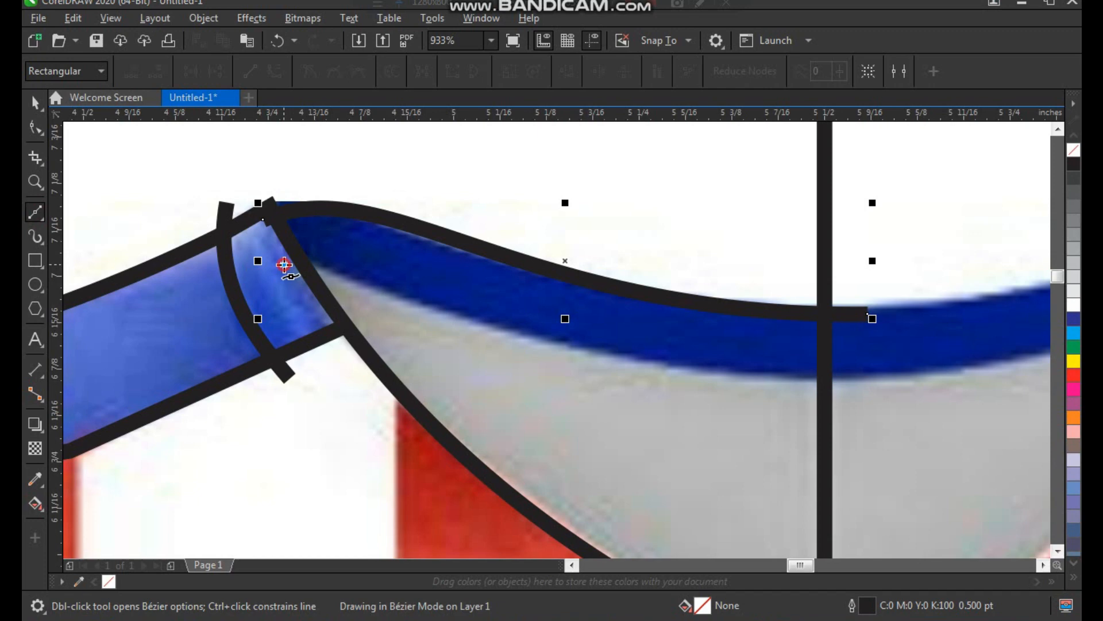
left_click(855, 381)
key("space")
key("F10")
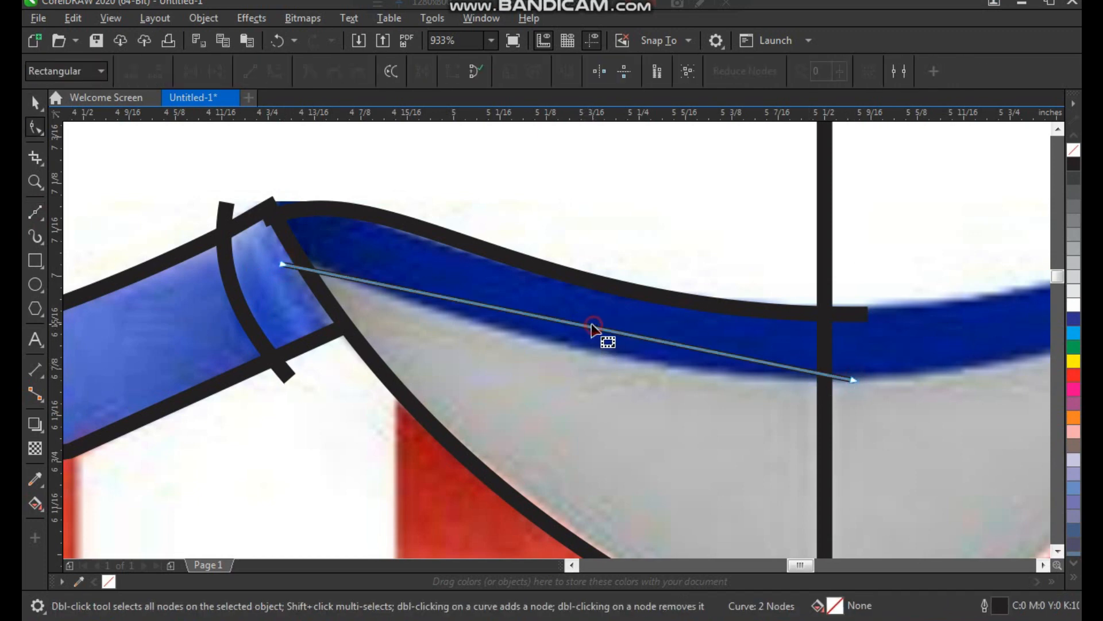
Convert the lower collar line to a curve, bend it along the band's lower edge, and set its width to 1.5 pt.
left_click(486, 305)
left_click(275, 69)
left_click_drag(666, 342, 501, 331)
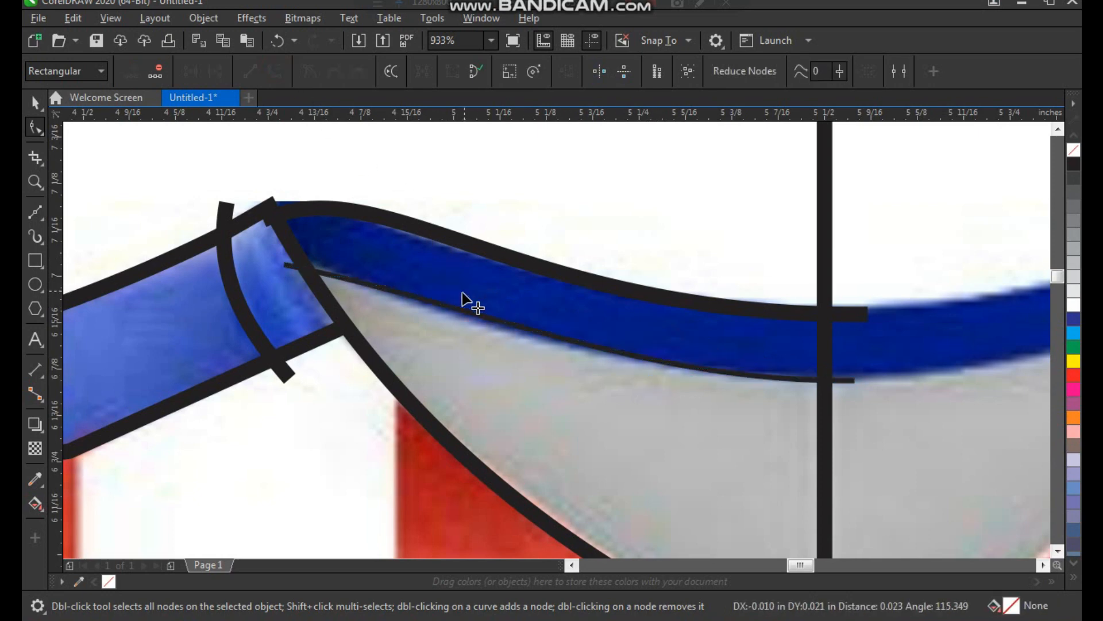
left_click(579, 347)
left_click_drag(566, 336, 563, 341)
key("space")
left_click(540, 70)
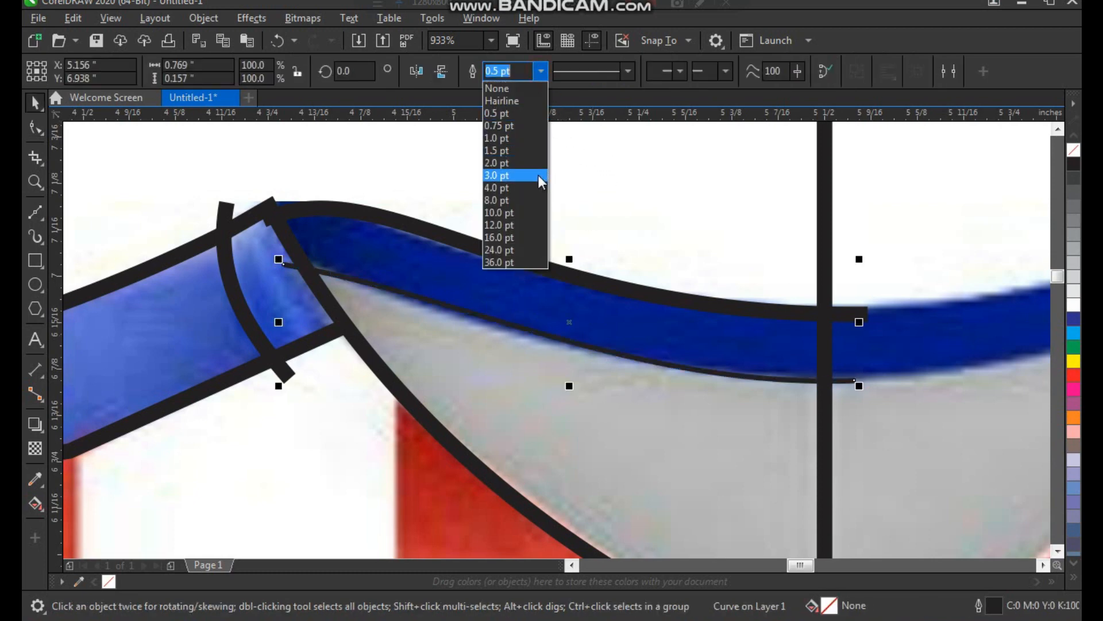
left_click(533, 156)
Examine how the traced lines meet where the collar joins the left shoulder.
key("z")
scroll(475, 300, "down", 2)
left_click_drag(393, 236, 633, 467)
left_click(354, 182)
key("F2")
left_click_drag(385, 167, 272, 243)
scroll(368, 269, "down", 4)
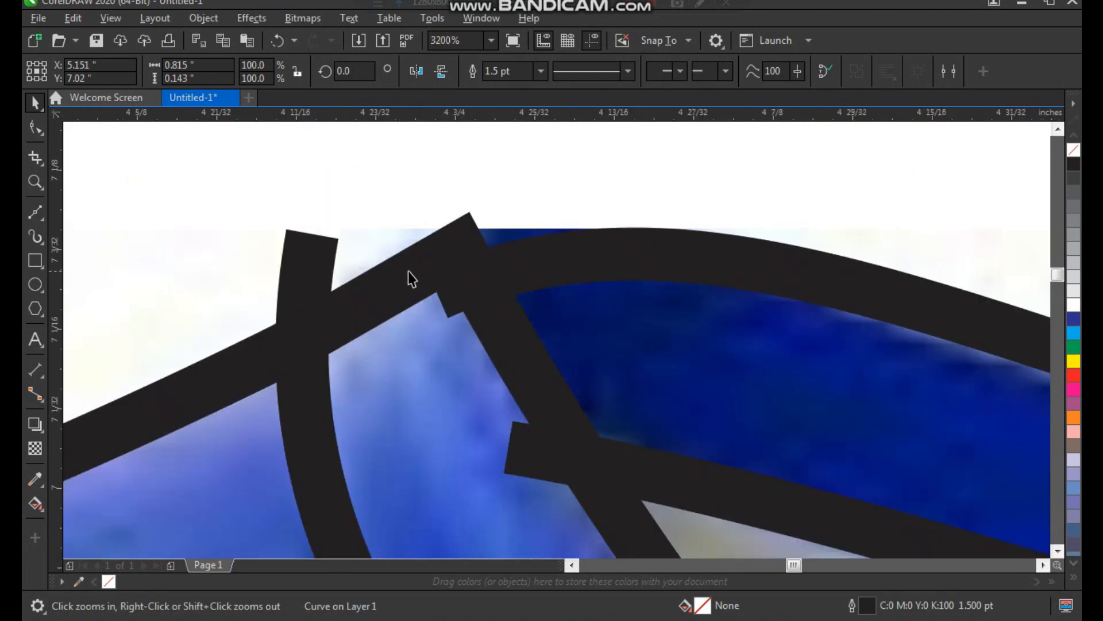
left_click_drag(402, 243, 751, 535)
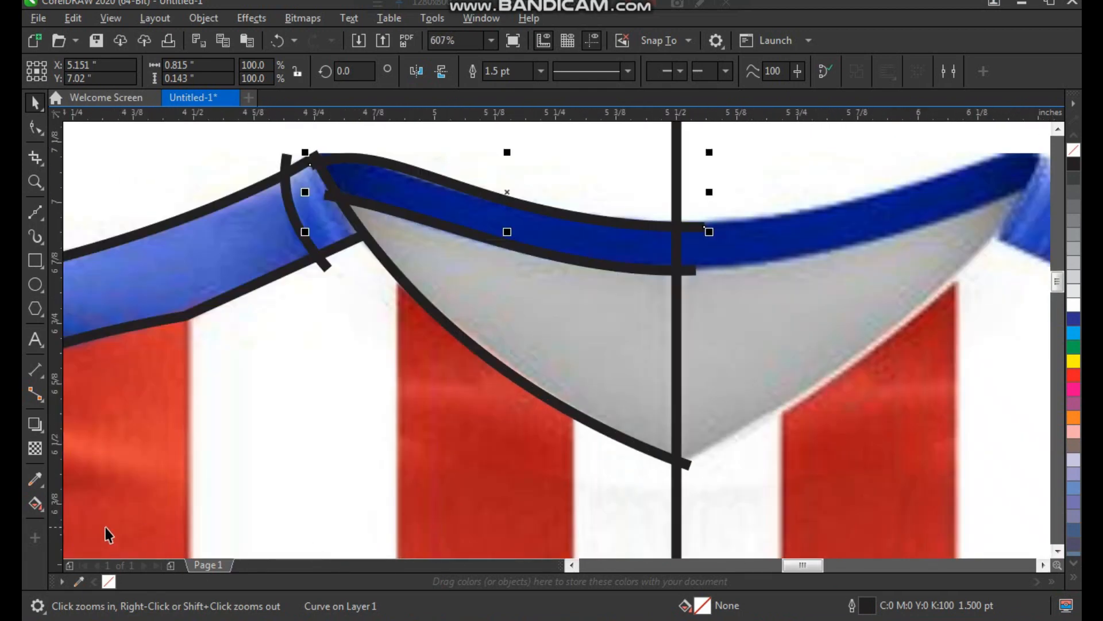
Fill the left half of the collar band and the inner neck area below it with the Smart Fill tool.
left_click(41, 509)
left_click(96, 523)
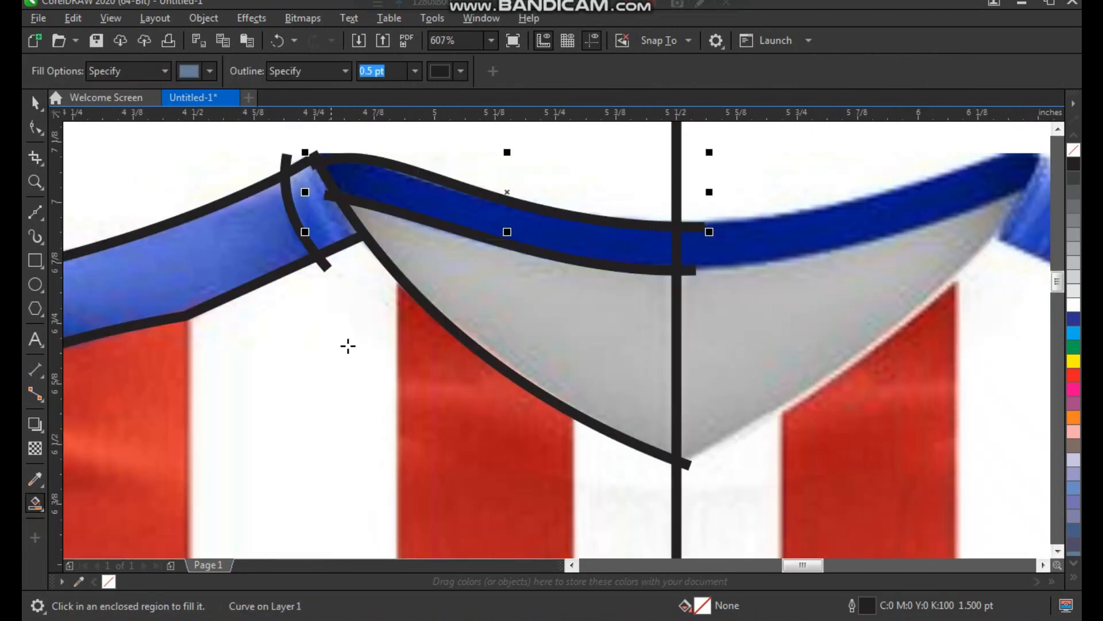
left_click(459, 214)
left_click(469, 267)
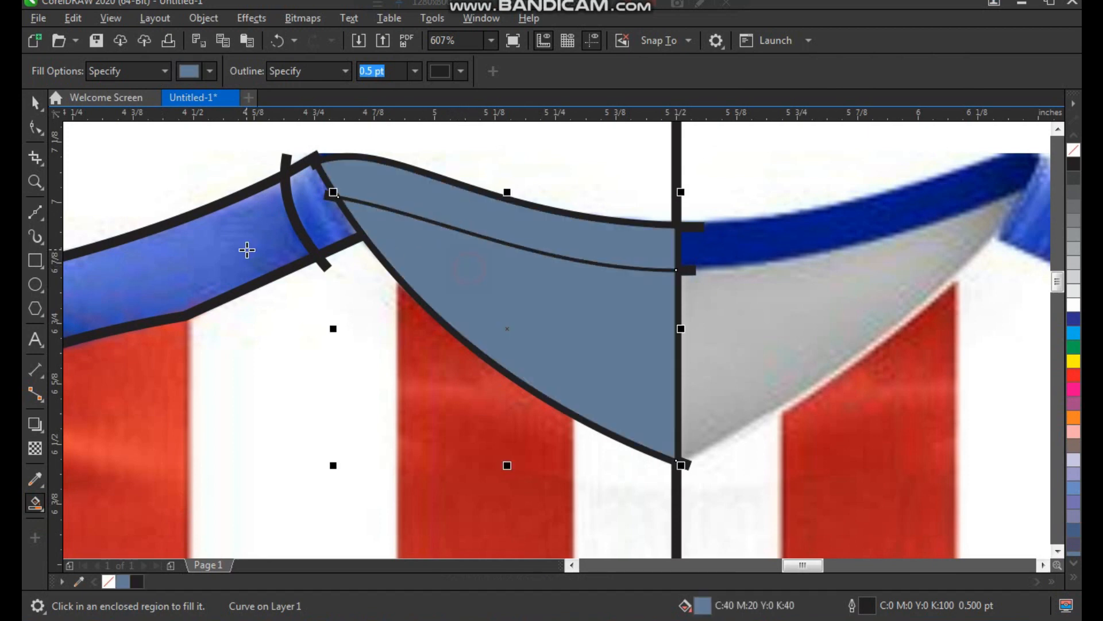
left_click(313, 216)
left_click(257, 236)
key("space")
key("ctrl+z")
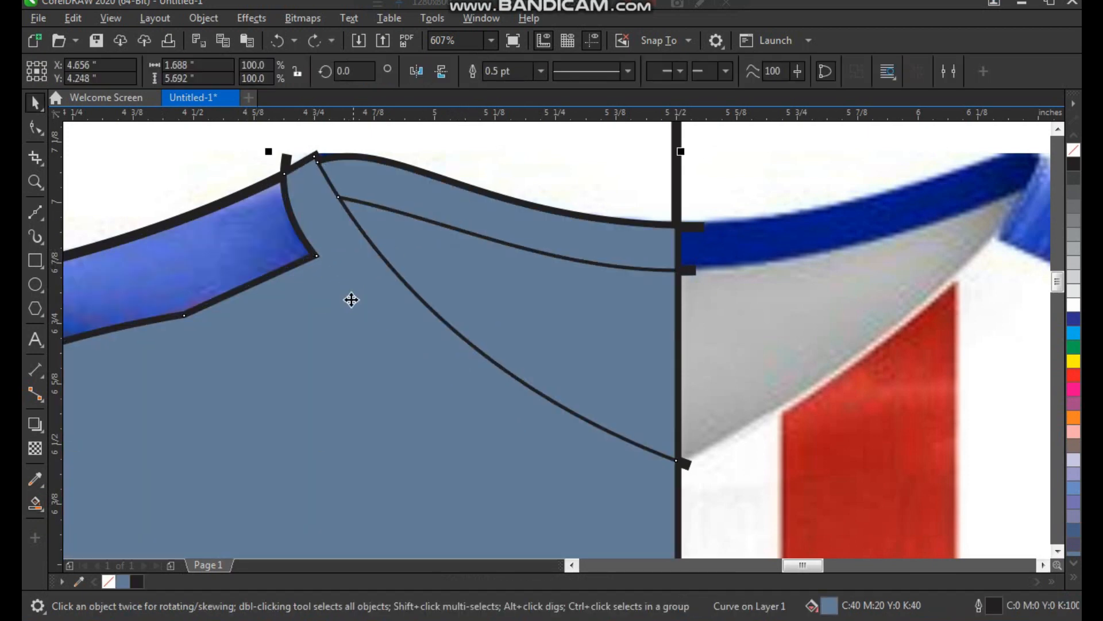
key("ctrl+z")
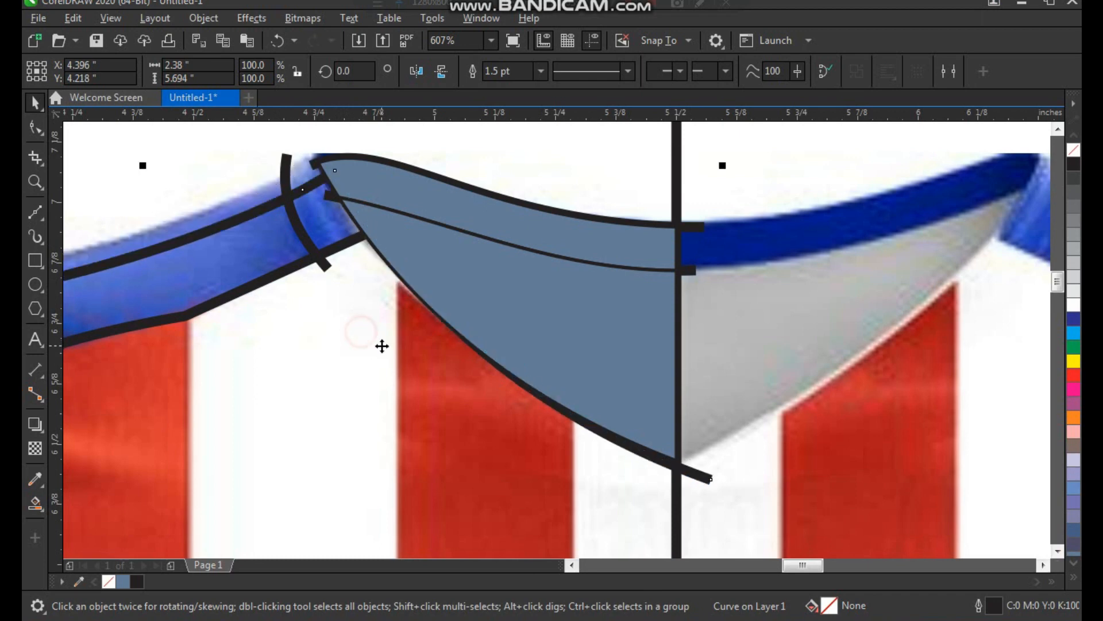
Extend the shoulder stripe line's end node past the neckline to close the gap at the collar.
left_click(303, 270)
key("F10")
left_click_drag(368, 229, 380, 222)
key("space")
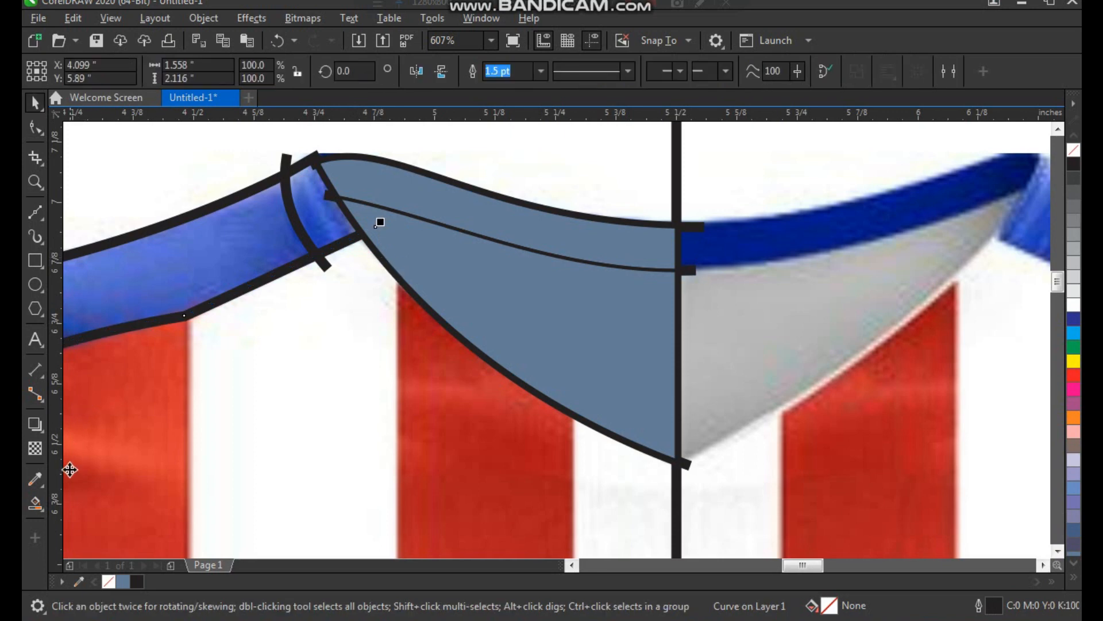
Smart-fill the left body panel and the shoulder section of the blue stripe.
left_click(38, 503)
left_click(339, 310)
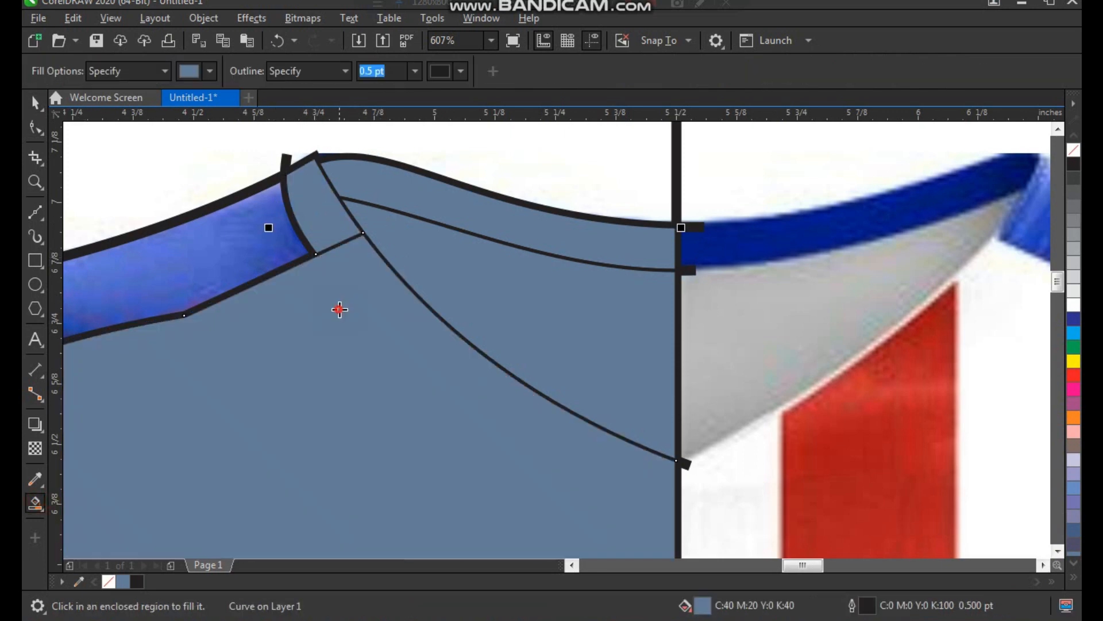
left_click(247, 247)
Smart-fill the left sleeve, its outer stripe and both sections of the cuff.
scroll(323, 322, "down", 3)
key("F2")
left_click_drag(243, 321, 304, 436)
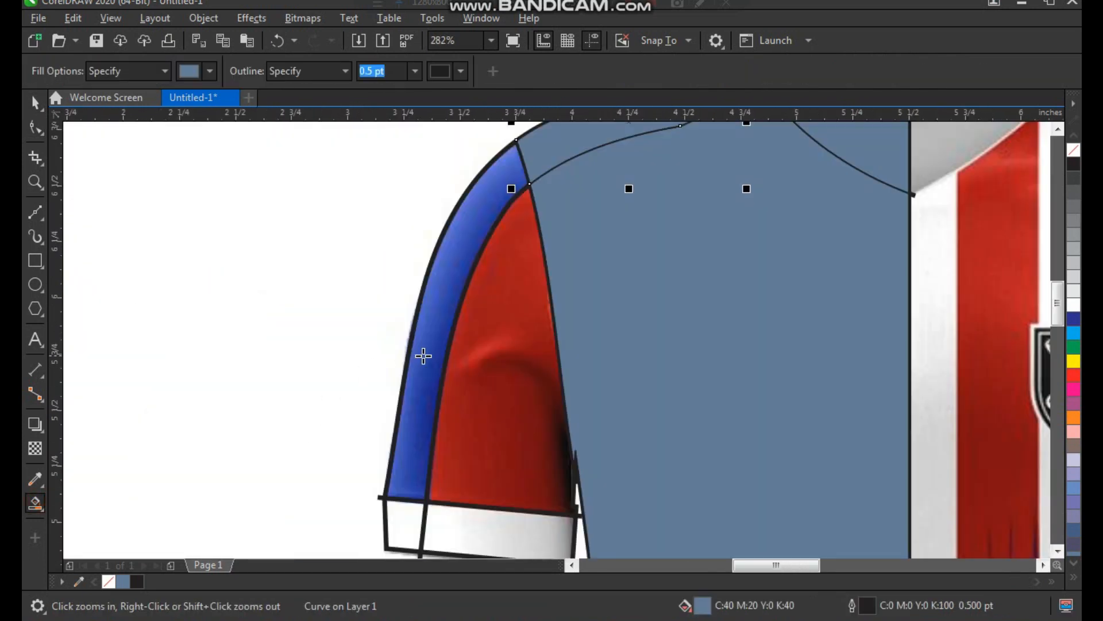
left_click(476, 327)
left_click(458, 266)
left_click(435, 526)
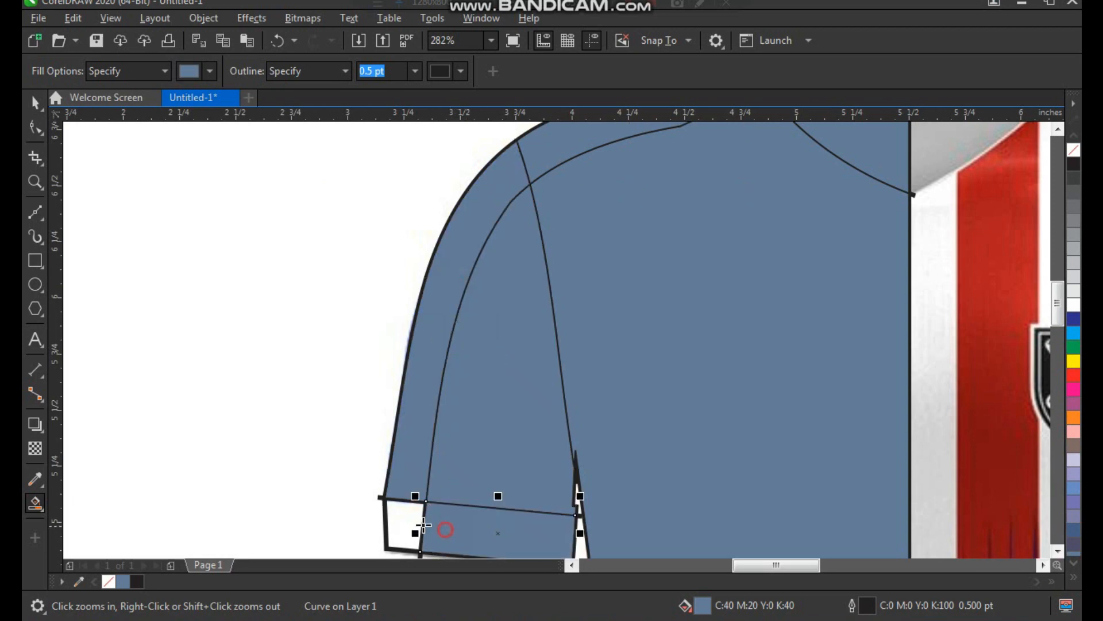
left_click(404, 517)
Select all nine filled panels of the jersey's left half and move them off the traced image, clear to its left.
scroll(369, 382, "down", 4)
scroll(352, 276, "up", 2)
key("space")
left_click(396, 219)
left_click(509, 195)
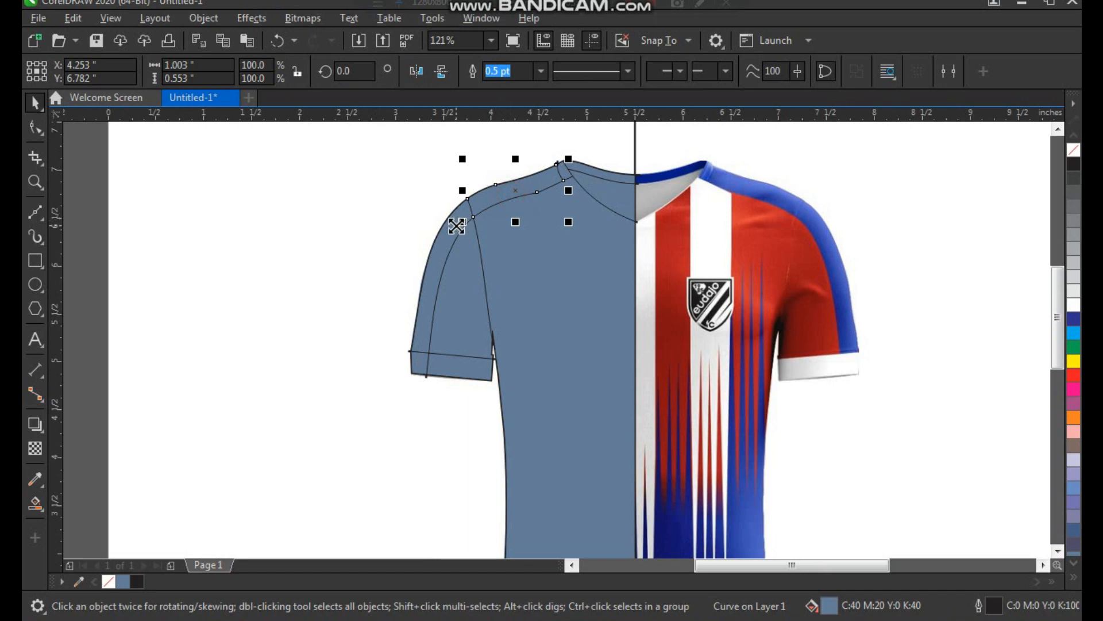
left_click(446, 242, "shift")
left_click(531, 269, "shift")
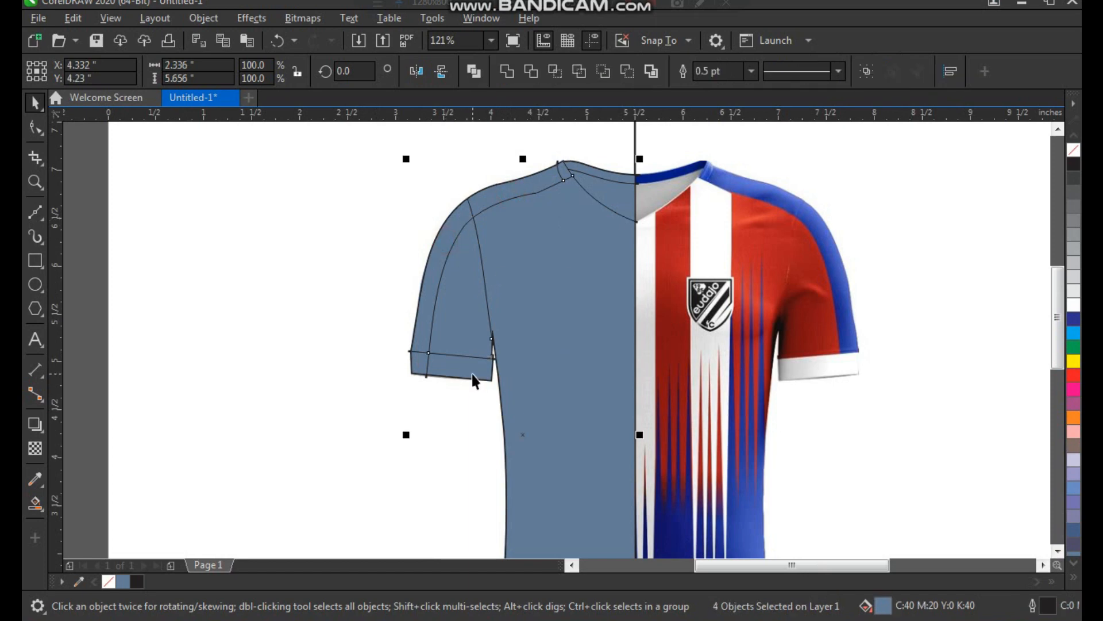
key("Delete")
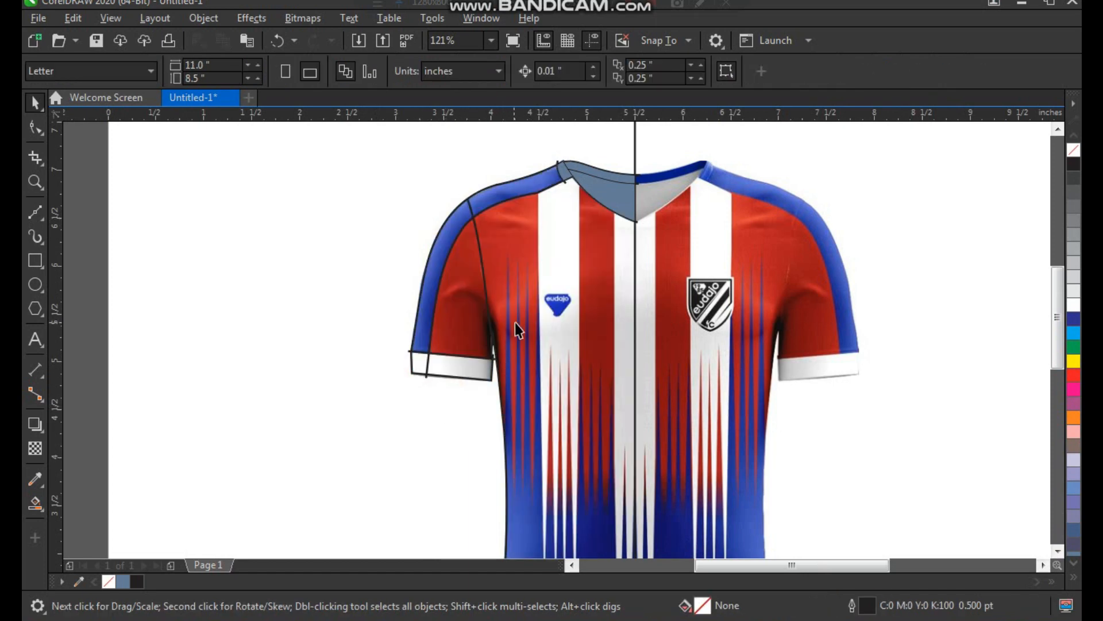
key("ctrl+z")
key("F2")
left_click_drag(554, 146, 683, 278)
left_click(479, 236, "shift")
key("F3")
key("F3")
left_click_drag(487, 368, 340, 363)
key("F2")
left_click_drag(254, 276, 528, 520)
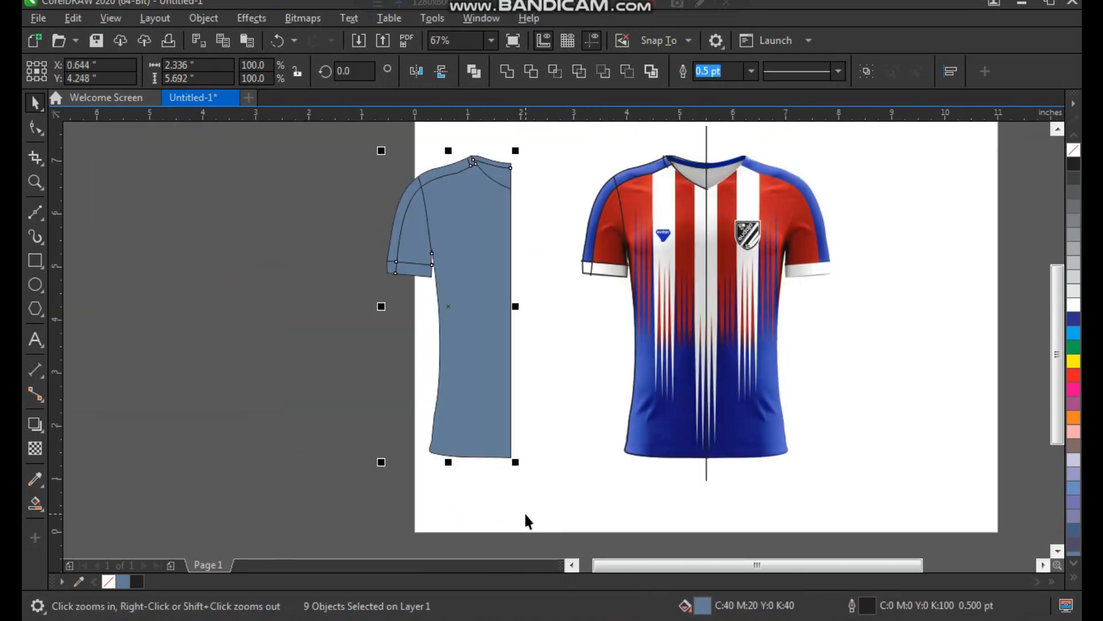
Move the half jersey further left and create a horizontally mirrored copy of it, joined at the centre, to complete the shirt.
left_click_drag(475, 309, 342, 309)
left_click(436, 249)
left_click_drag(421, 146, 239, 483)
left_click_drag(250, 306, 398, 303)
right_click(399, 303)
left_click(501, 170)
Weld the two halves of the collar band into one piece and do the same with the inner neck halves.
key("F2")
left_click_drag(350, 144, 416, 200)
left_click_drag(533, 277, 544, 266)
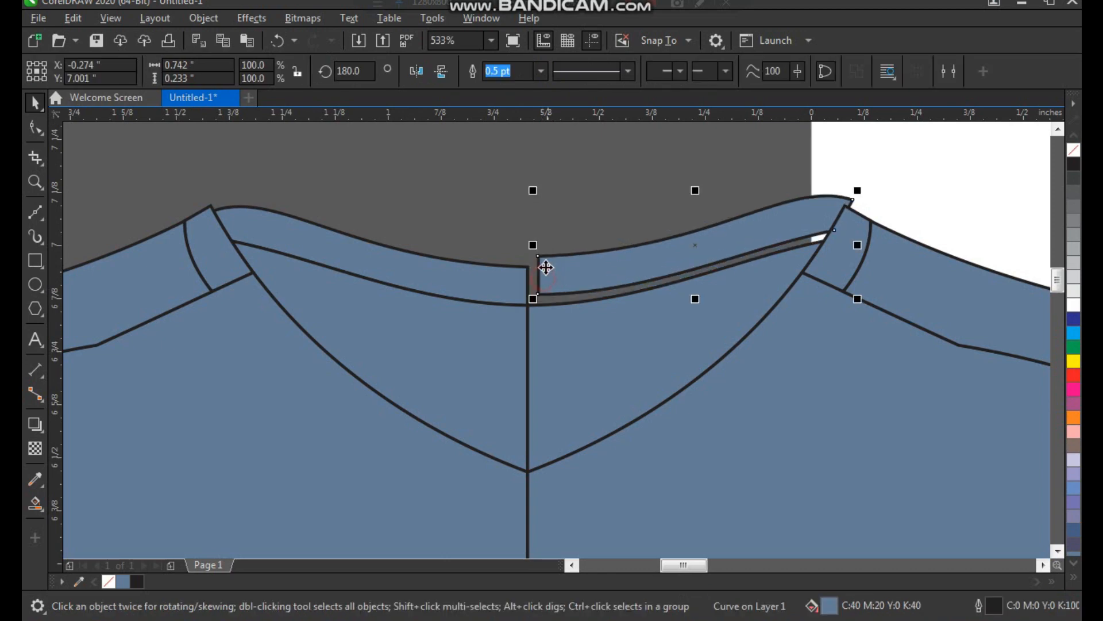
key("ctrl+z")
left_click(502, 275, "shift")
left_click(514, 72)
left_click(509, 342)
left_click(508, 78)
scroll(451, 239, "down", 4)
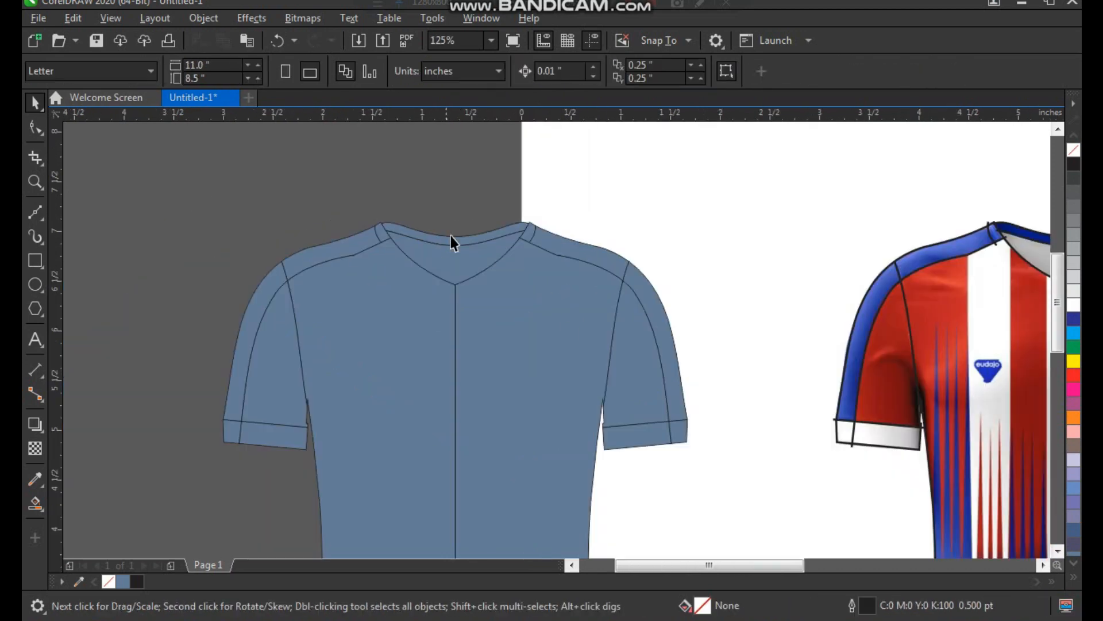
Weld the left and right body panels into a single front panel.
scroll(525, 364, "up", 2)
left_click(482, 305, "shift")
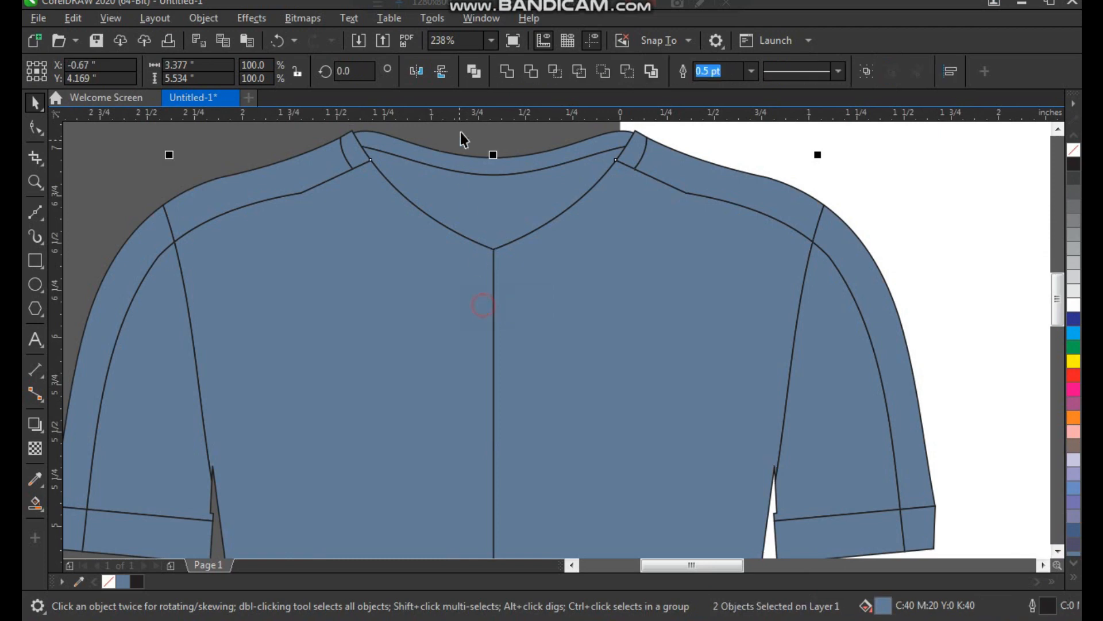
left_click(505, 75)
scroll(417, 331, "down", 4)
Weld the shoulder and sleeve sections of the left stripe into one continuous stripe.
left_click(296, 263)
key("F2")
left_click_drag(300, 257, 670, 572)
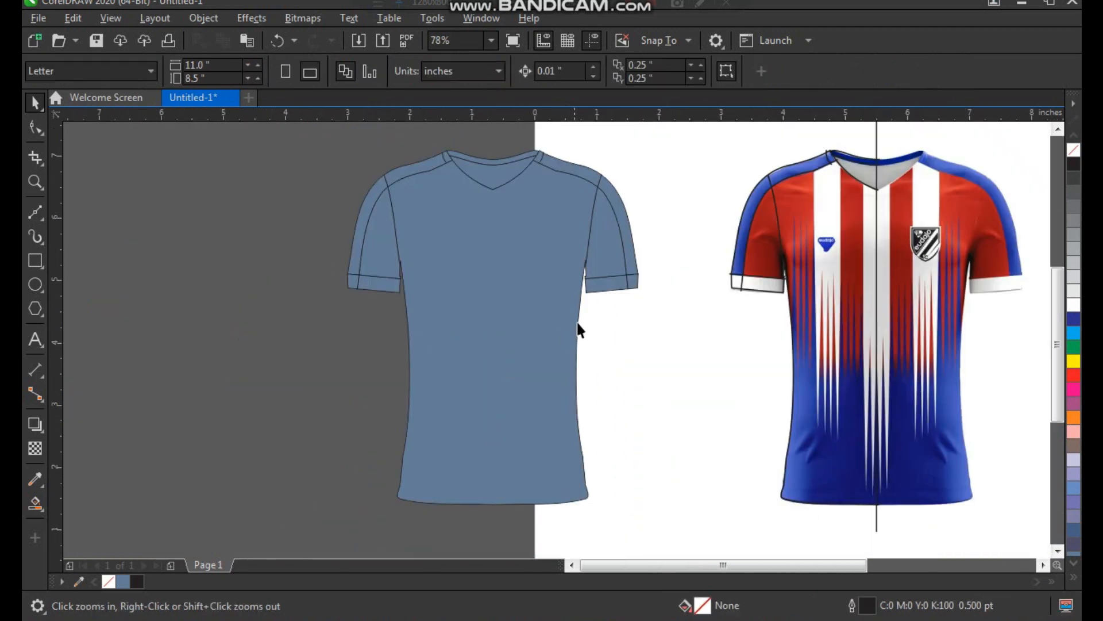
left_click_drag(475, 263, 477, 262)
left_click(481, 218)
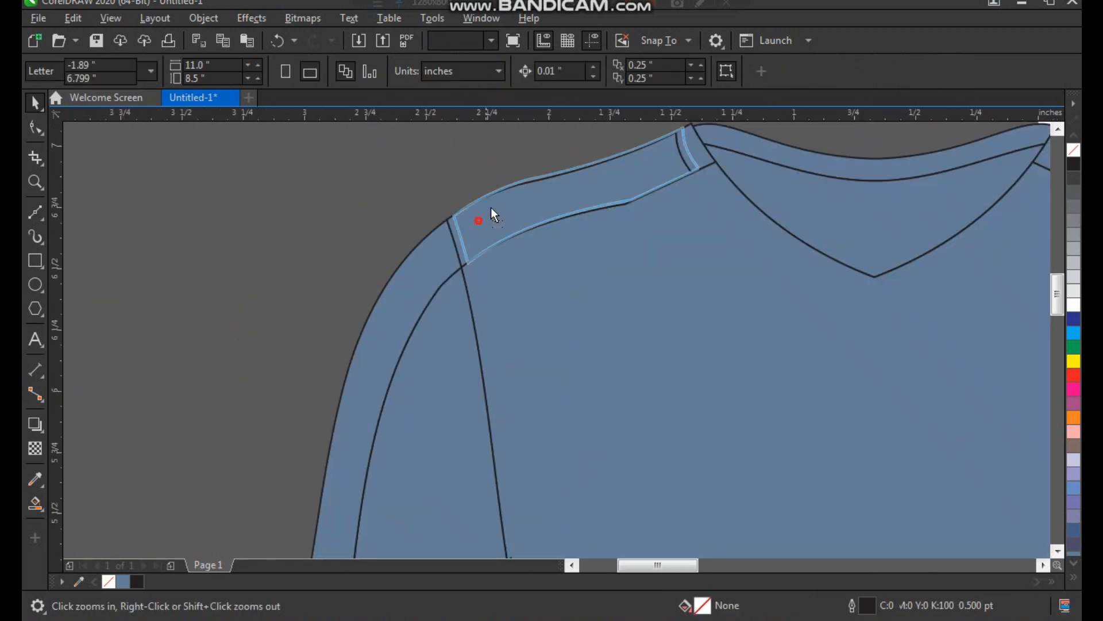
left_click(430, 262, "shift")
left_click(505, 75)
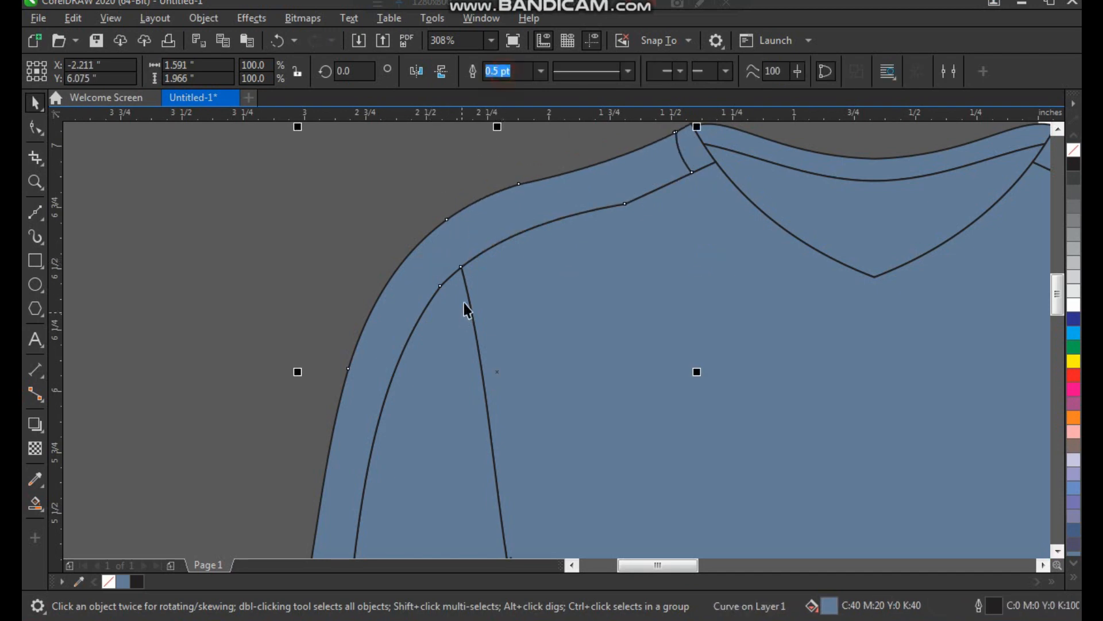
Weld the shoulder and sleeve sections of the right stripe into one continuous stripe.
scroll(461, 304, "down", 2)
key("F2")
left_click_drag(423, 226, 828, 469)
left_click(606, 221)
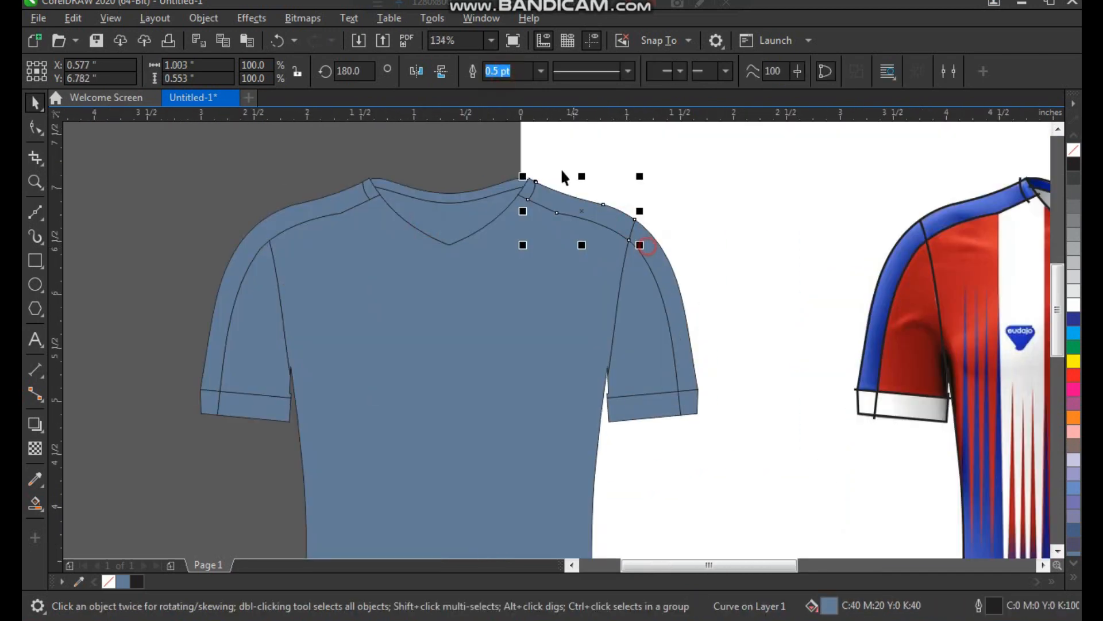
left_click(654, 242, "shift")
left_click(513, 73)
left_click(691, 224)
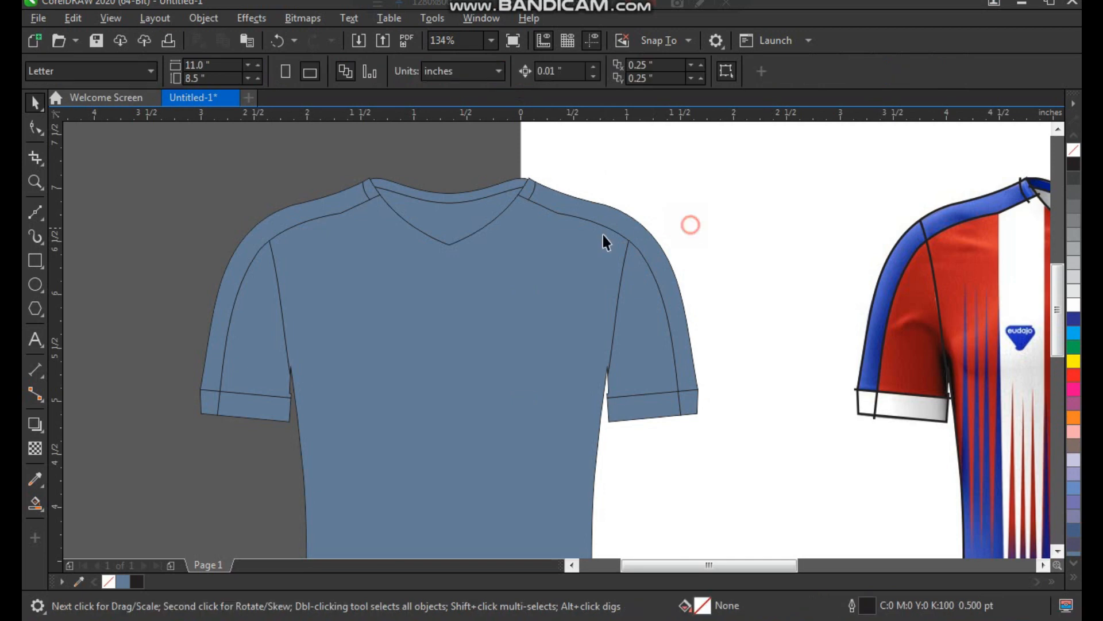
Try deleting the traced outlines over the jersey image and shifting the panel jersey and image to the right.
scroll(530, 283, "down", 2)
key("F2")
left_click_drag(357, 197, 744, 471)
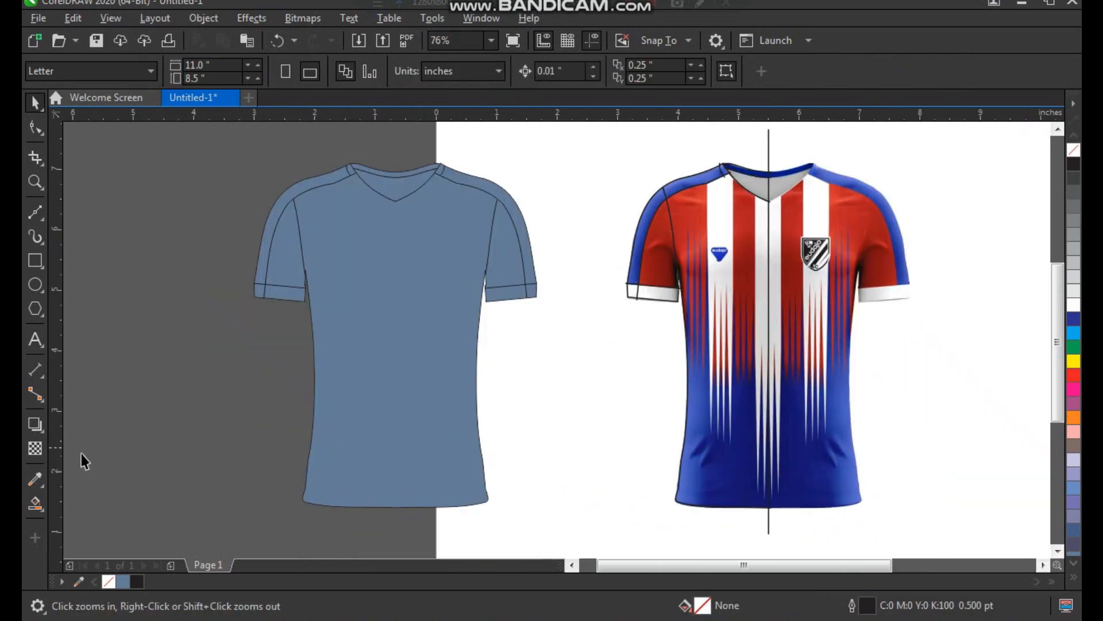
scroll(609, 362, "down", 1)
key("F2")
left_click_drag(457, 205, 677, 465)
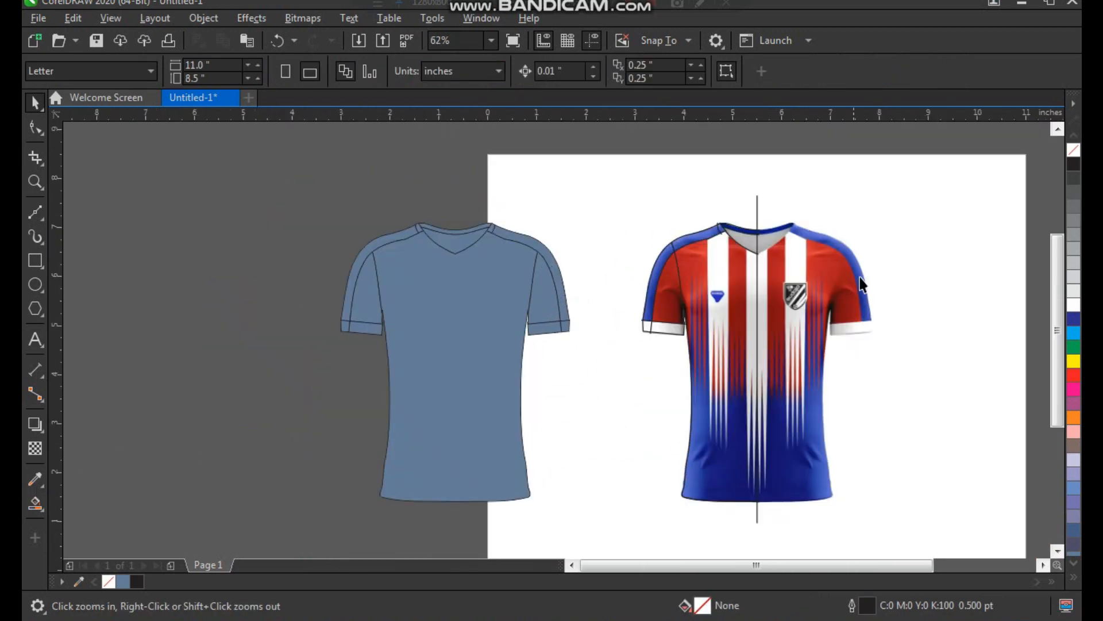
left_click_drag(803, 169, 632, 543)
key("Delete")
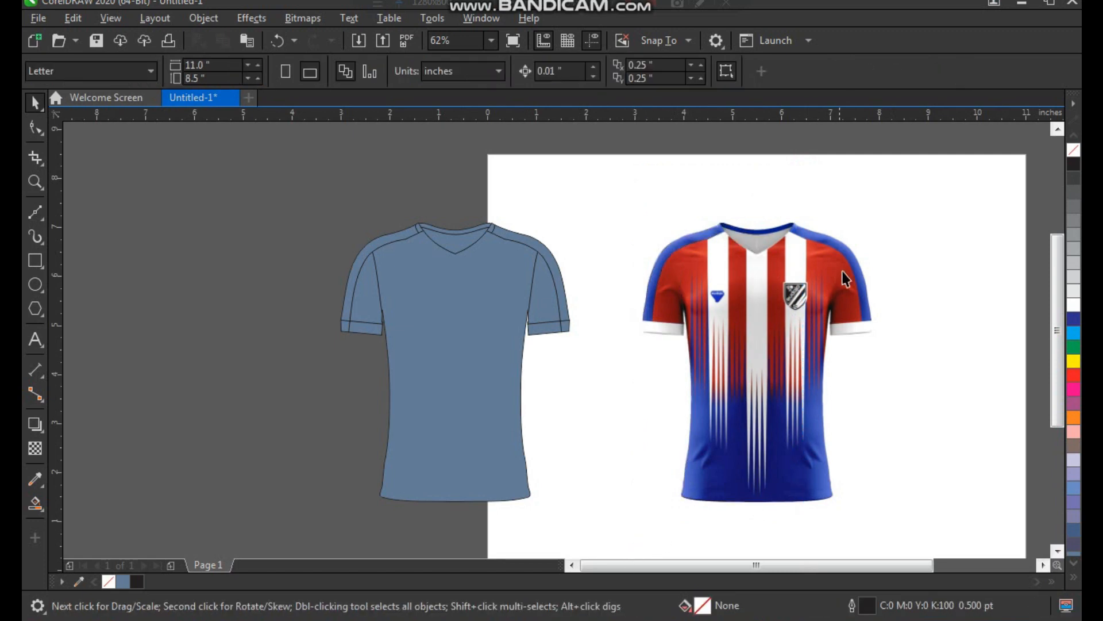
left_click_drag(481, 509, 309, 539)
left_click_drag(457, 377, 605, 377)
left_click(360, 275)
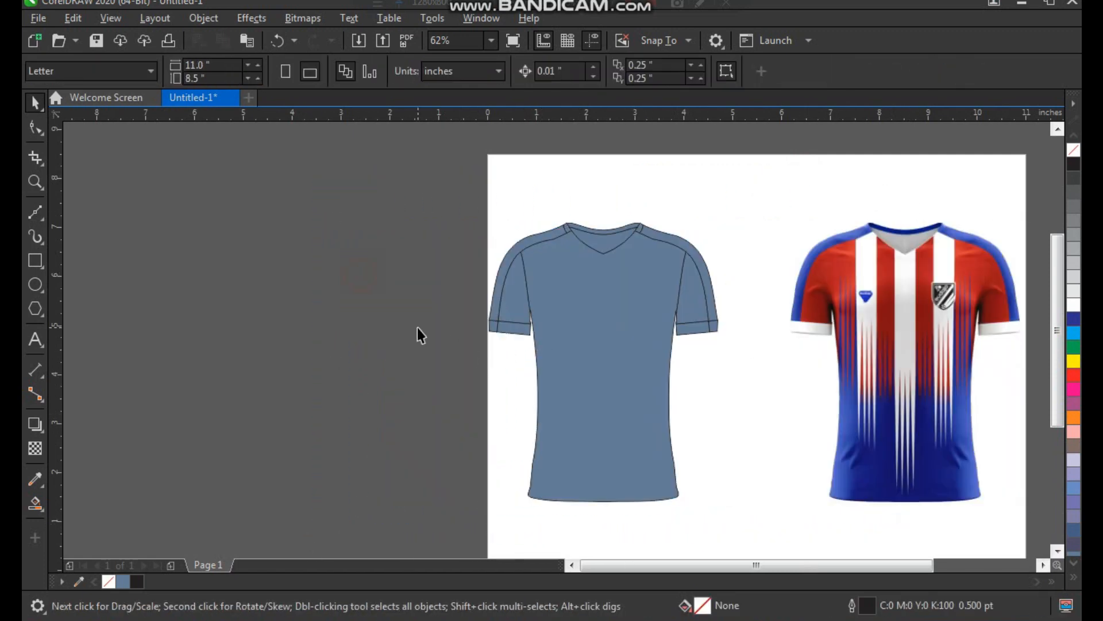
key("ctrl+z")
key("ctrl+z")
Move the panel jersey and the reference image with its outlines fully onto the page, side by side.
left_click_drag(885, 162, 331, 549)
left_click_drag(440, 393, 580, 393)
left_click(440, 315)
scroll(474, 395, "down", 2)
scroll(805, 224, "up", 2)
left_click_drag(837, 173, 508, 495)
left_click_drag(587, 401, 557, 400)
left_click(743, 261)
left_click_drag(753, 172, 224, 493)
left_click_drag(332, 397, 347, 392)
left_click(288, 377)
Sample the blue of the image's sleeve stripe and apply it to both shoulder stripes of the panel jersey.
key("z")
left_click_drag(280, 223, 667, 461)
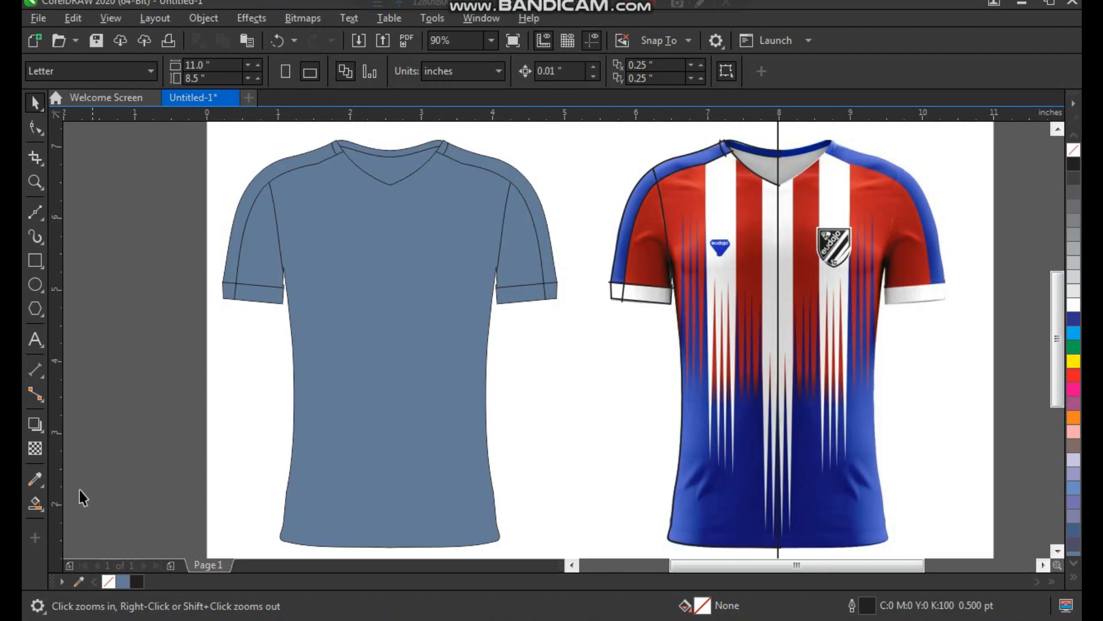
left_click(33, 480)
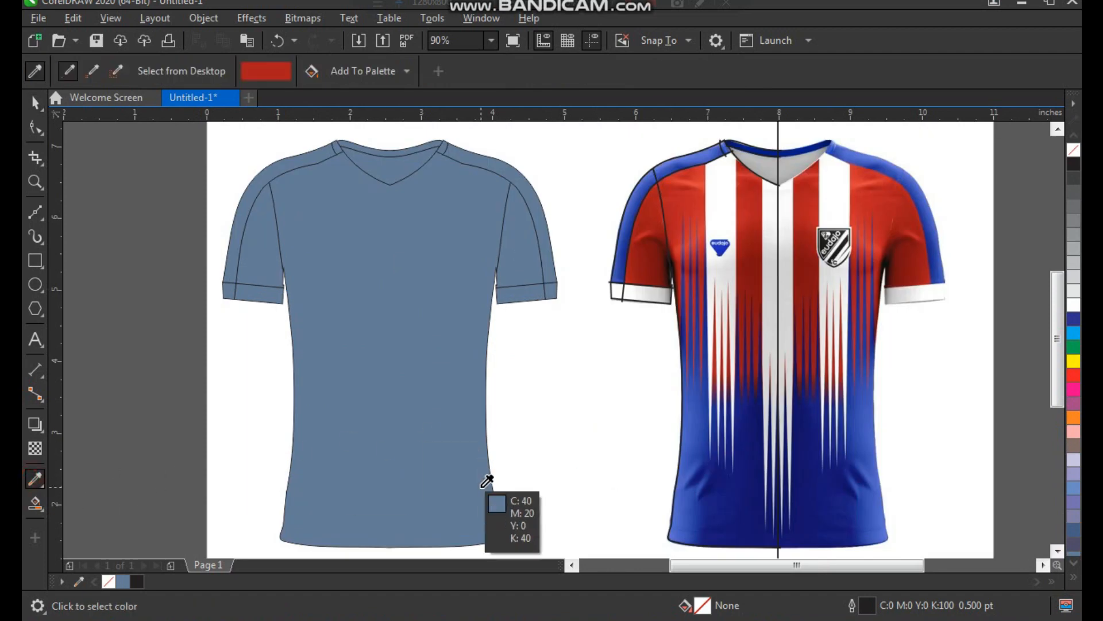
left_click(650, 182)
left_click(311, 159)
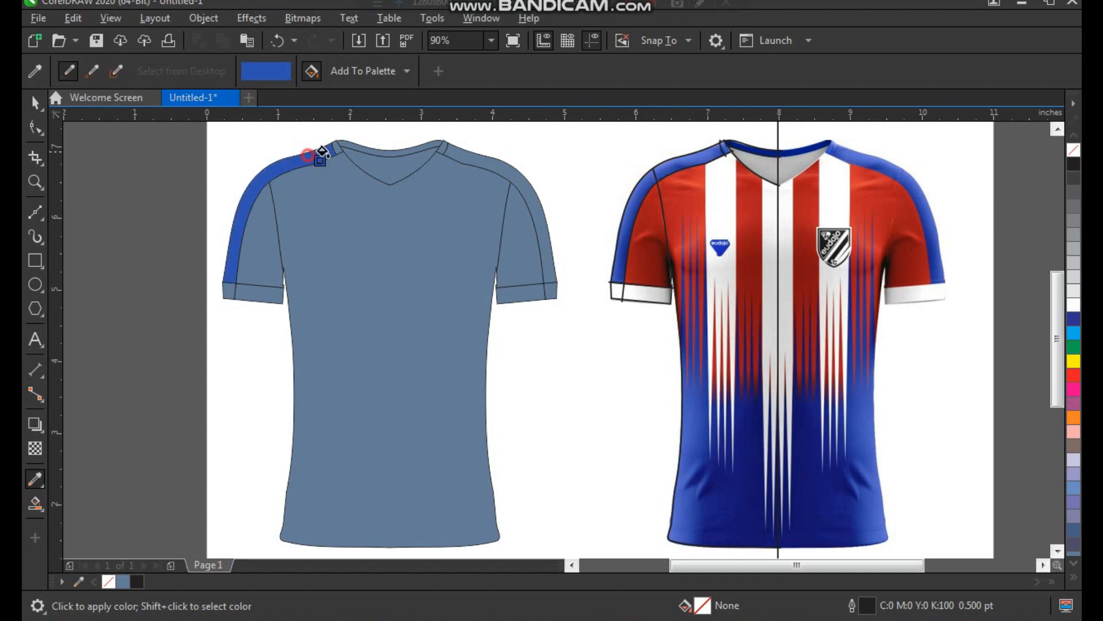
left_click(461, 153)
Sample the dark blue #17177B from the image's lower body and apply it to the front panel.
key("space")
key("space")
left_click(738, 499)
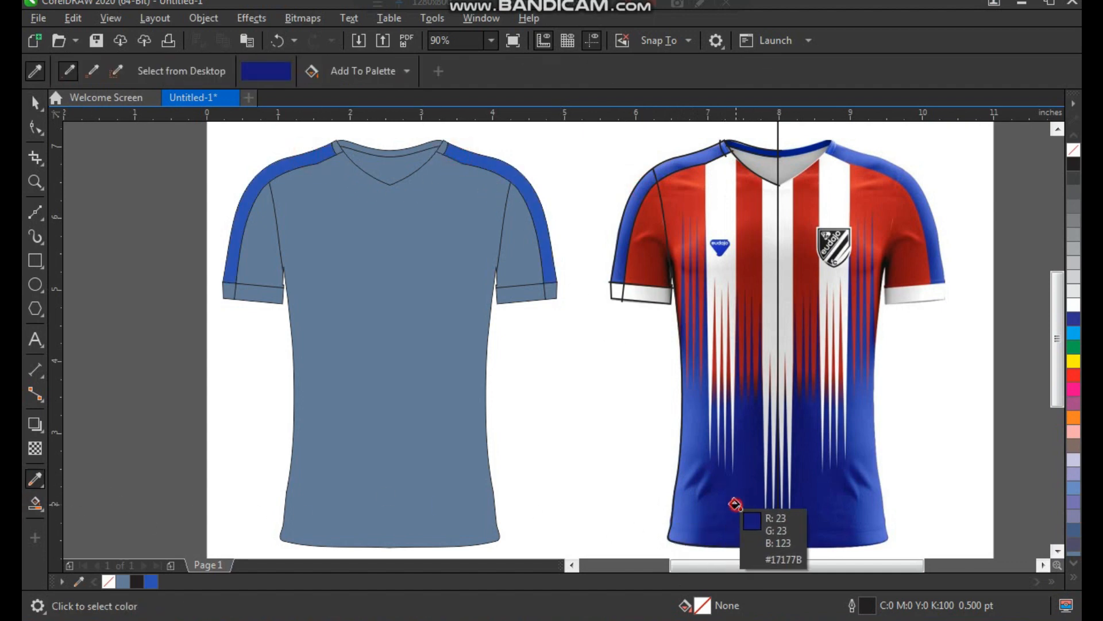
left_click(454, 505)
key("space")
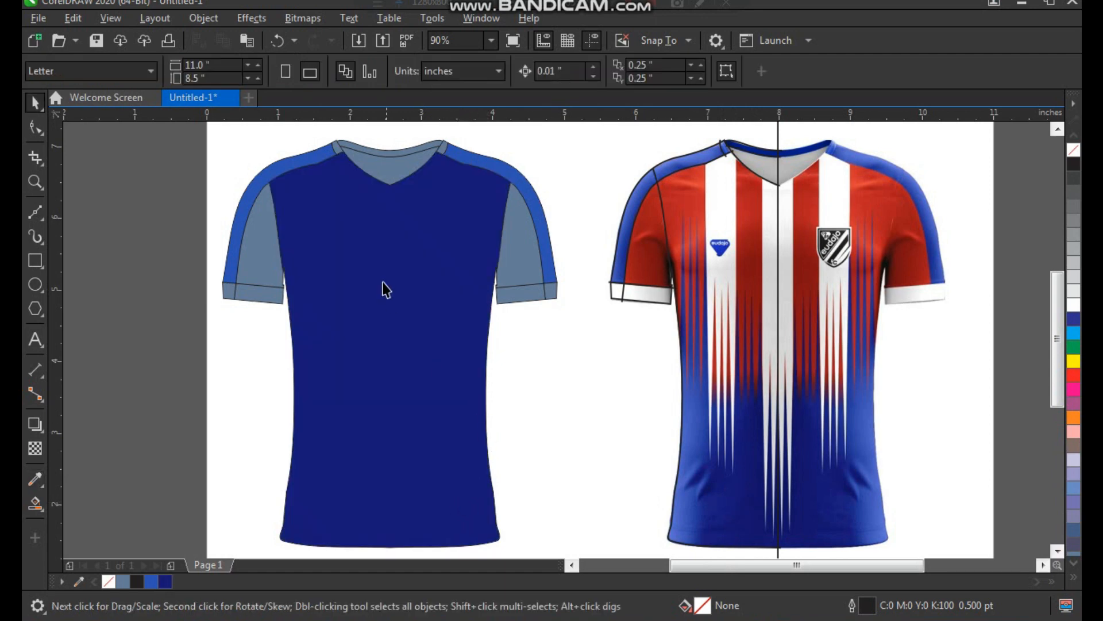
Give the front panel a vertical fountain fill from dark blue at mid-body up to white at the chest.
key("F3")
key("F2")
left_click_drag(271, 174, 757, 479)
left_click(408, 350)
key("F2")
left_click_drag(192, 502, 741, 145)
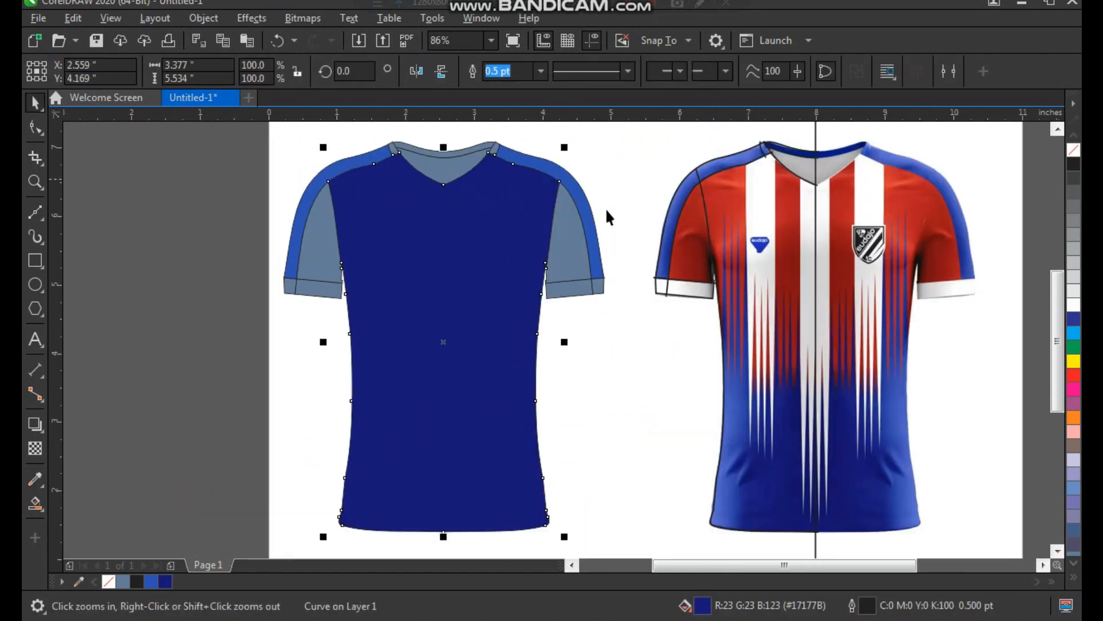
left_click(36, 503)
left_click(73, 501)
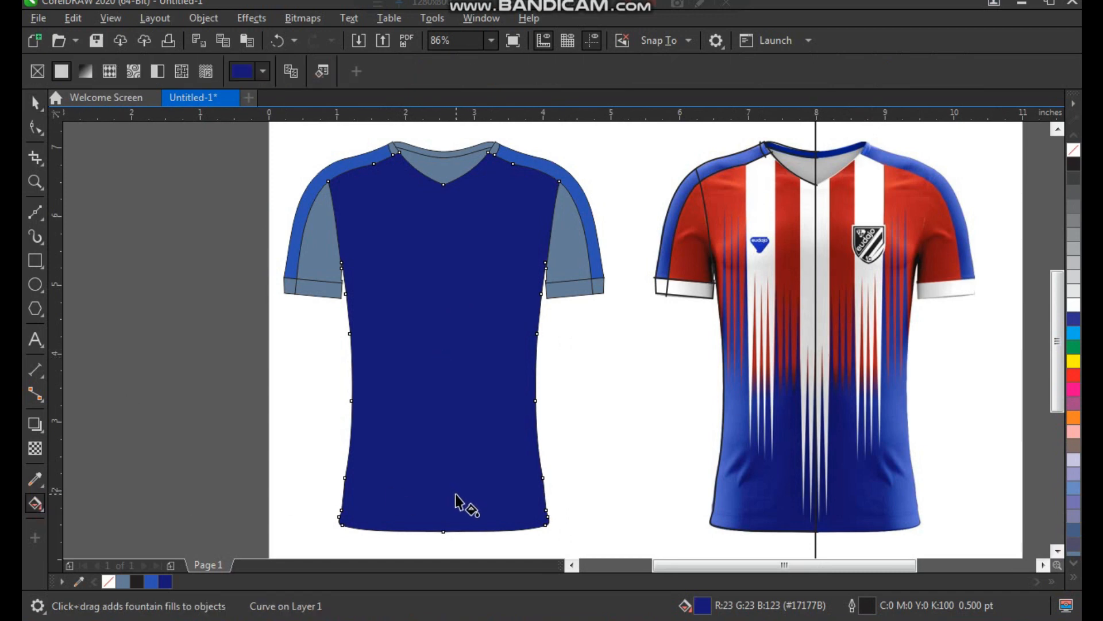
left_click_drag(447, 507, 443, 245)
left_click_drag(443, 510, 443, 395)
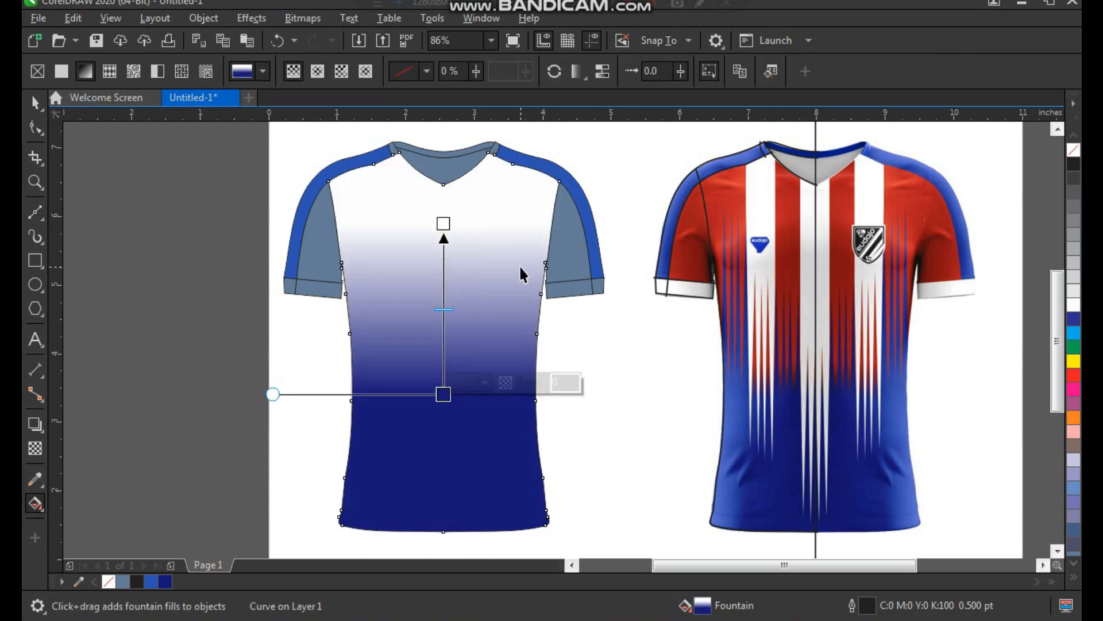
Sample the red of the image's chest stripe and use it as the upper colour of the front panel's fountain fill.
key("space")
key("space")
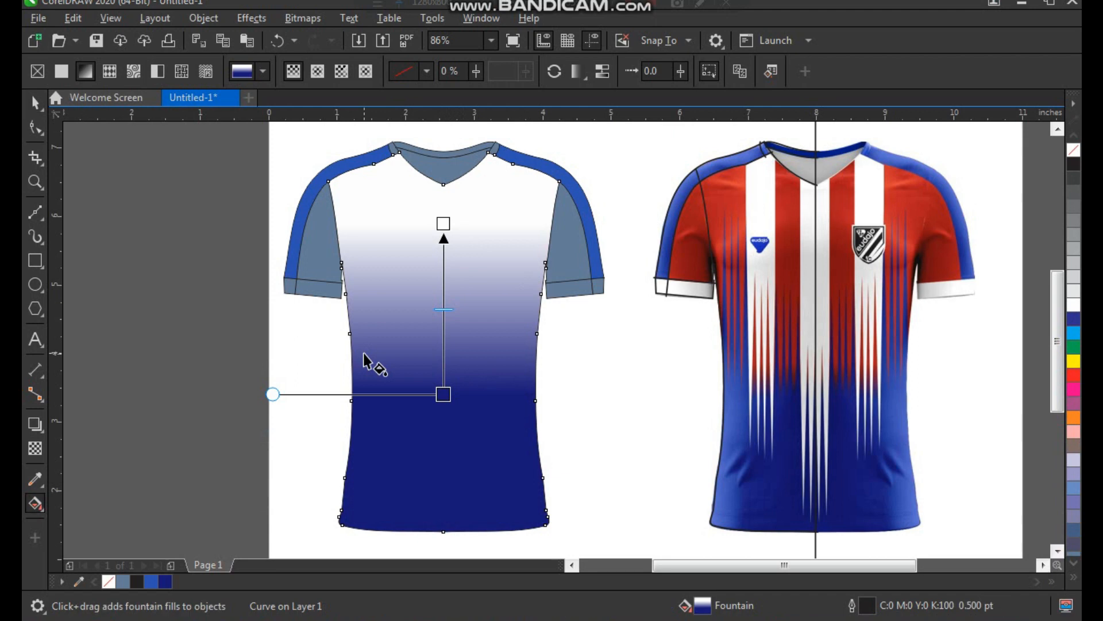
left_click(42, 480)
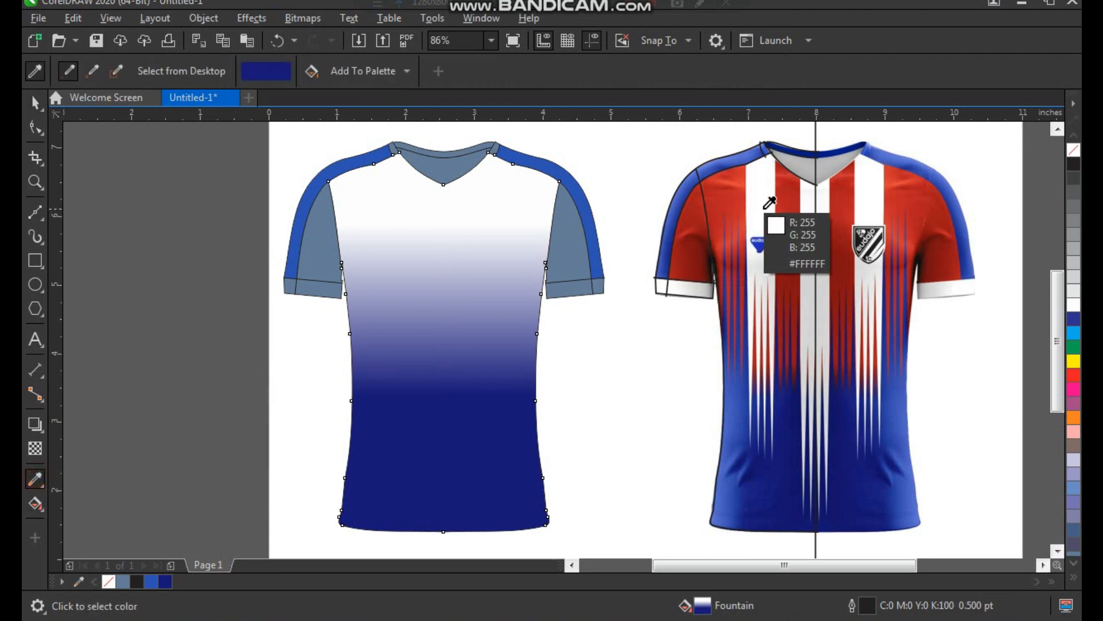
left_click(792, 208)
key("space")
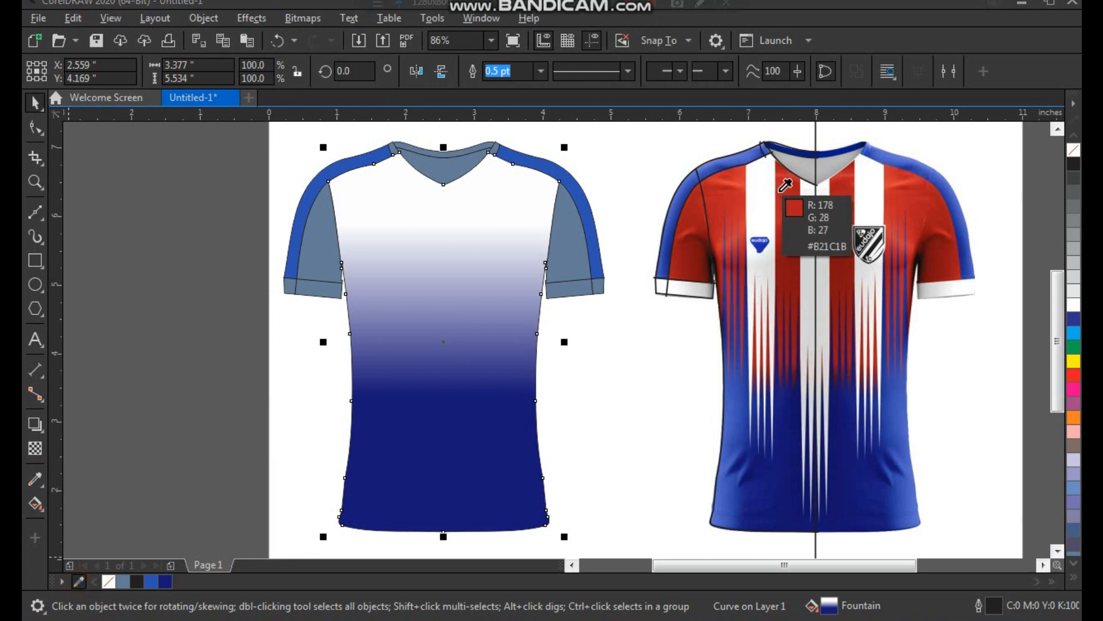
key("space")
key("space")
left_click_drag(414, 343, 386, 350)
key("ctrl+z")
left_click(40, 504)
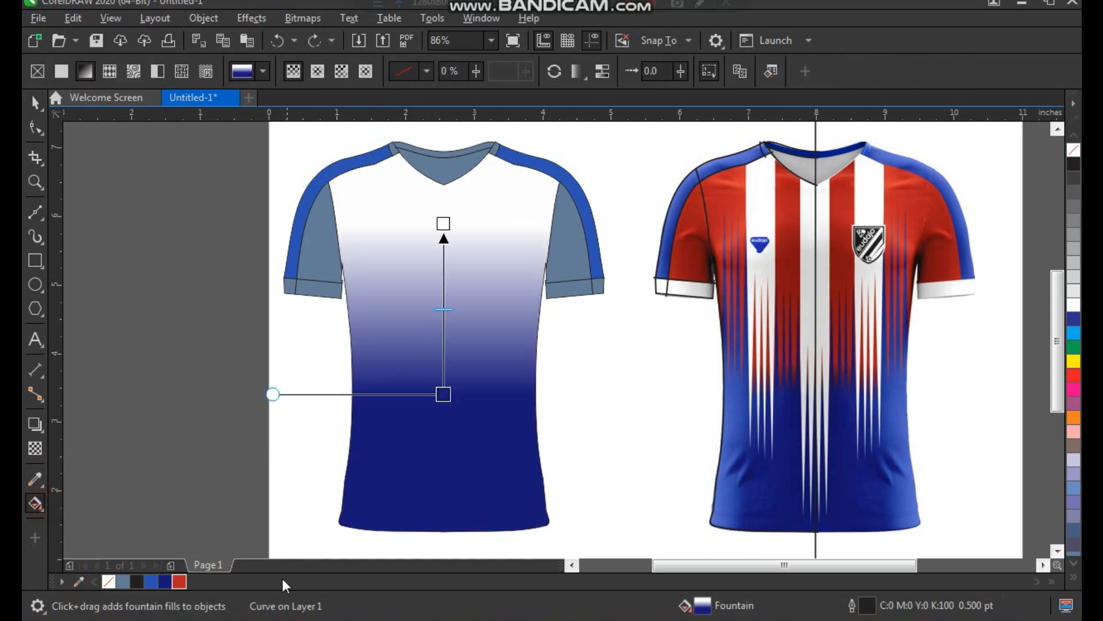
left_click_drag(383, 374, 443, 224)
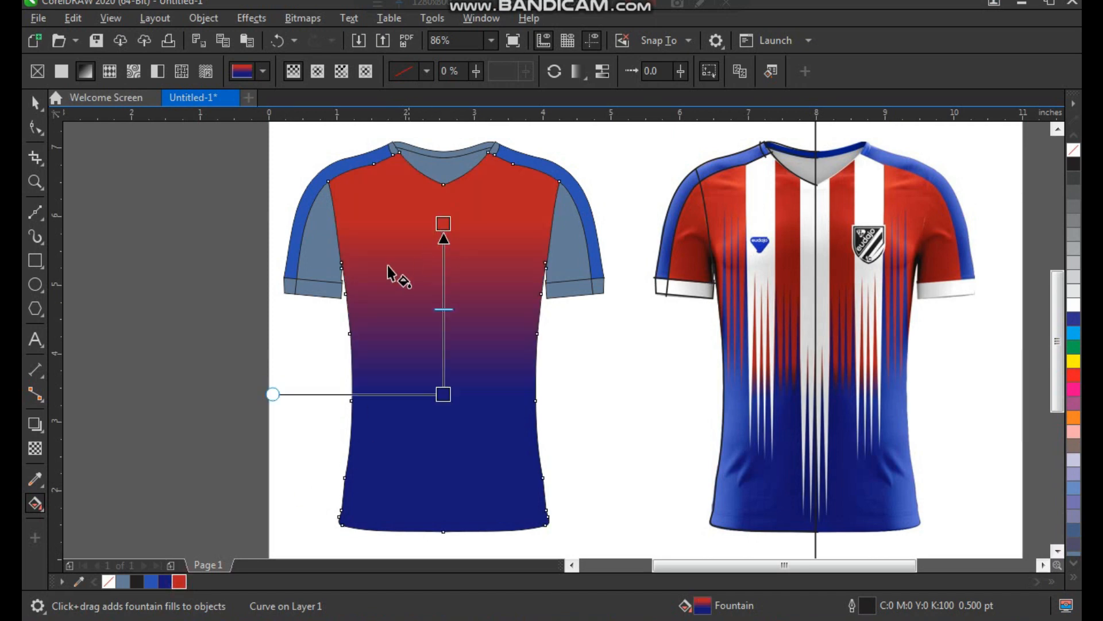
Fill the left and right inner sleeve panels with the sampled red.
left_click(207, 225)
left_click(318, 246)
key("F2")
left_click_drag(248, 356, 687, 177)
left_click(179, 581)
left_click(783, 313)
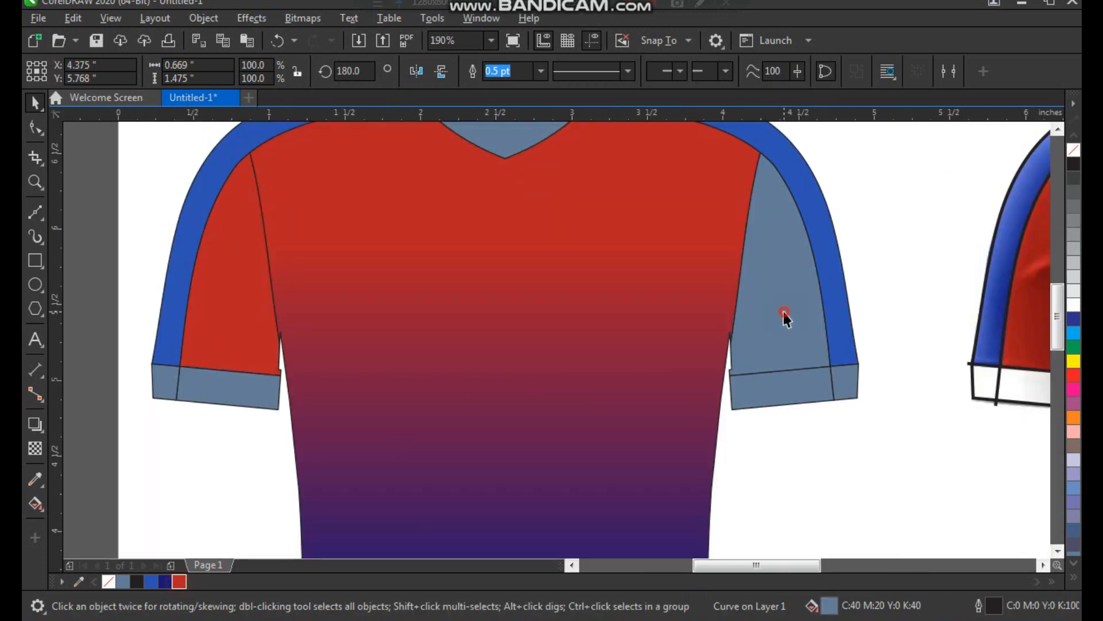
key("ctrl+r")
Fill both pieces of the right sleeve's cuff with white and weld them into one cuff.
left_click_drag(804, 392, 811, 397)
key("ctrl+z")
left_click(852, 386, "shift")
key("F2")
left_click_drag(654, 464, 894, 331)
left_click(1078, 306)
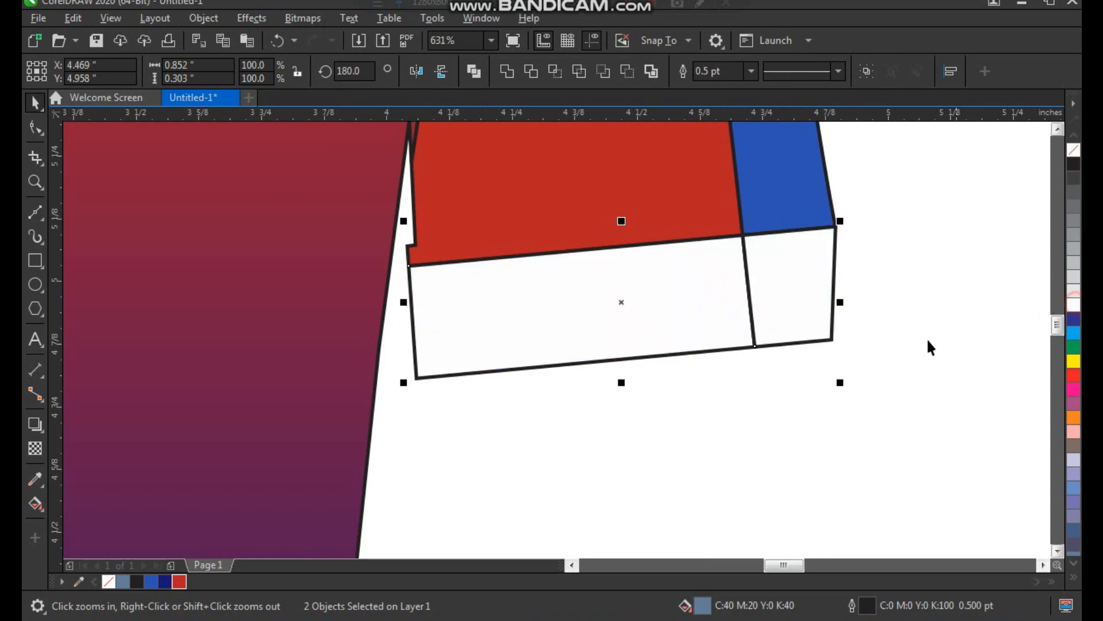
scroll(741, 389, "down", 3)
key("F2")
left_click_drag(667, 435, 804, 322)
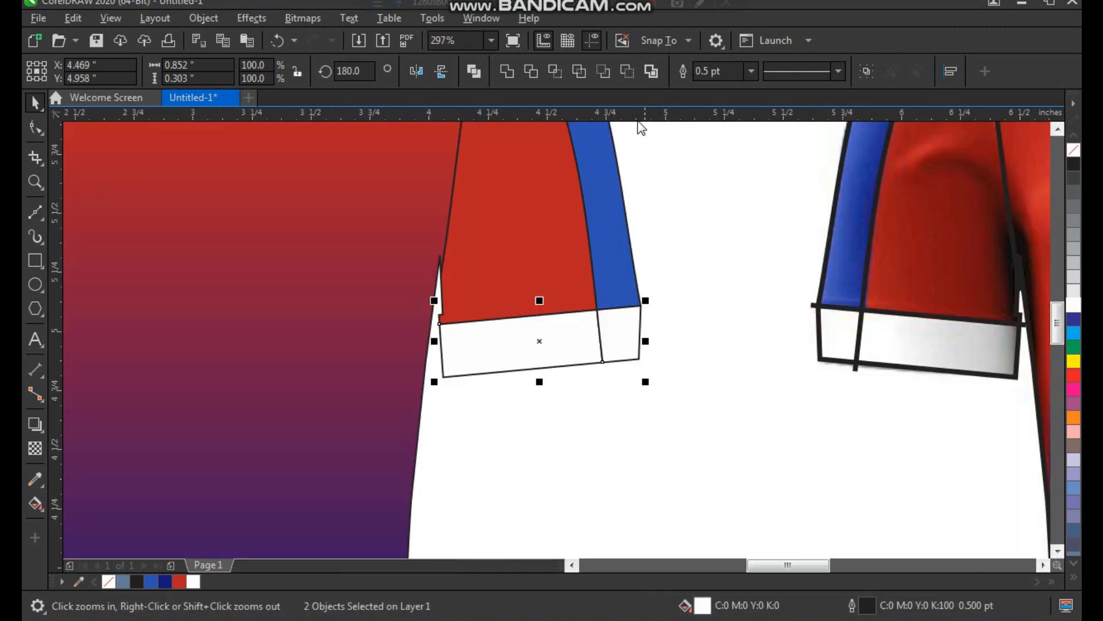
left_click(503, 73)
Weld both pieces of the left sleeve's cuff into one and fill it with white.
scroll(639, 309, "down", 2)
key("F2")
left_click_drag(490, 268, 350, 380)
left_click(414, 318)
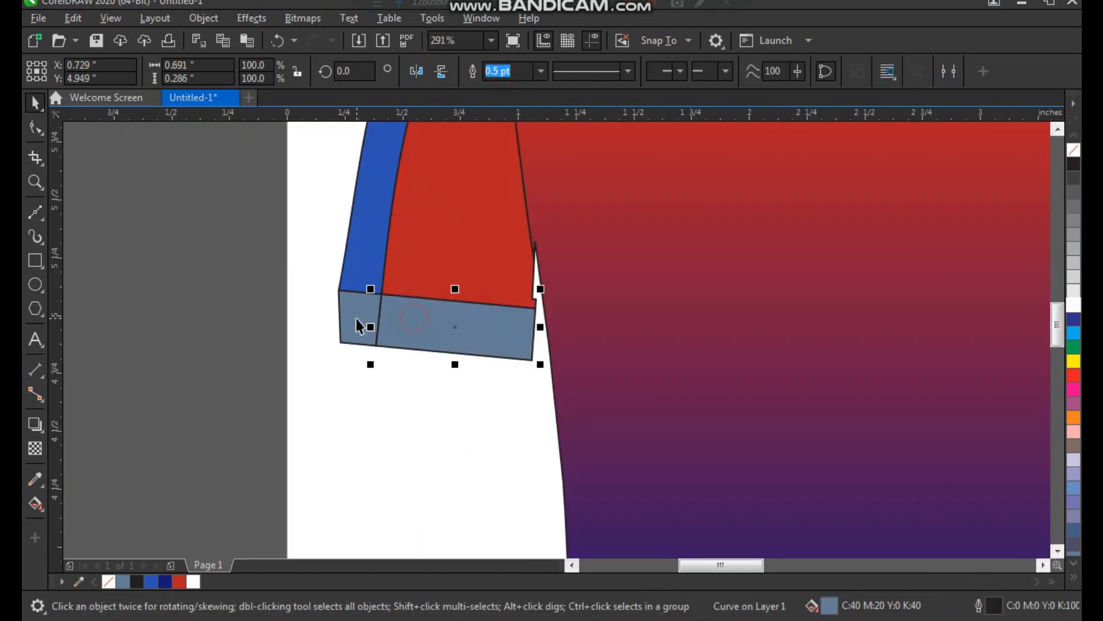
left_click(356, 320, "shift")
left_click(506, 70)
left_click(1074, 305)
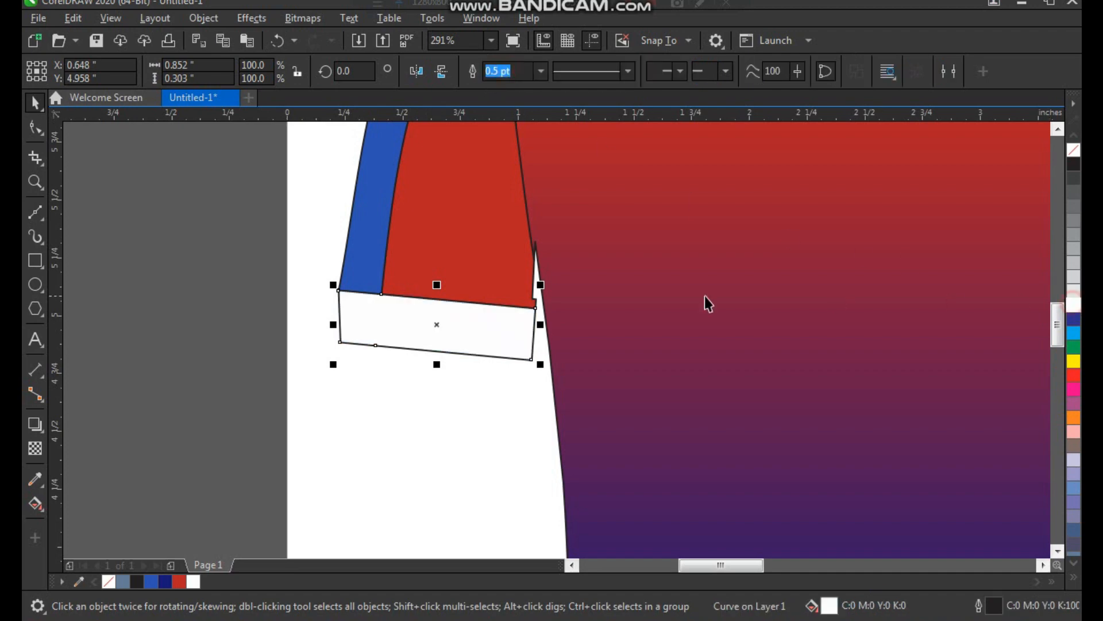
scroll(597, 339, "down", 2)
left_click(477, 332)
key("F2")
left_click_drag(520, 234, 840, 476)
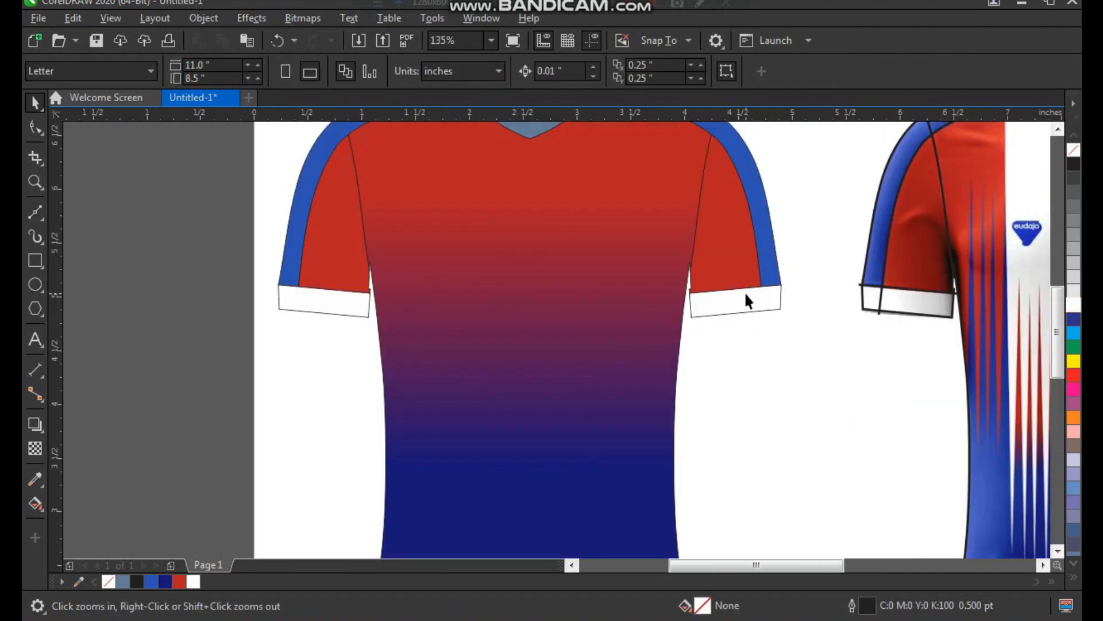
Fill the right sleeve's cuff with 50% black, and apply a linear fountain fill fading from grey at the body side to white outward.
left_click(749, 298)
scroll(776, 284, "up", 3)
scroll(636, 352, "down", 3)
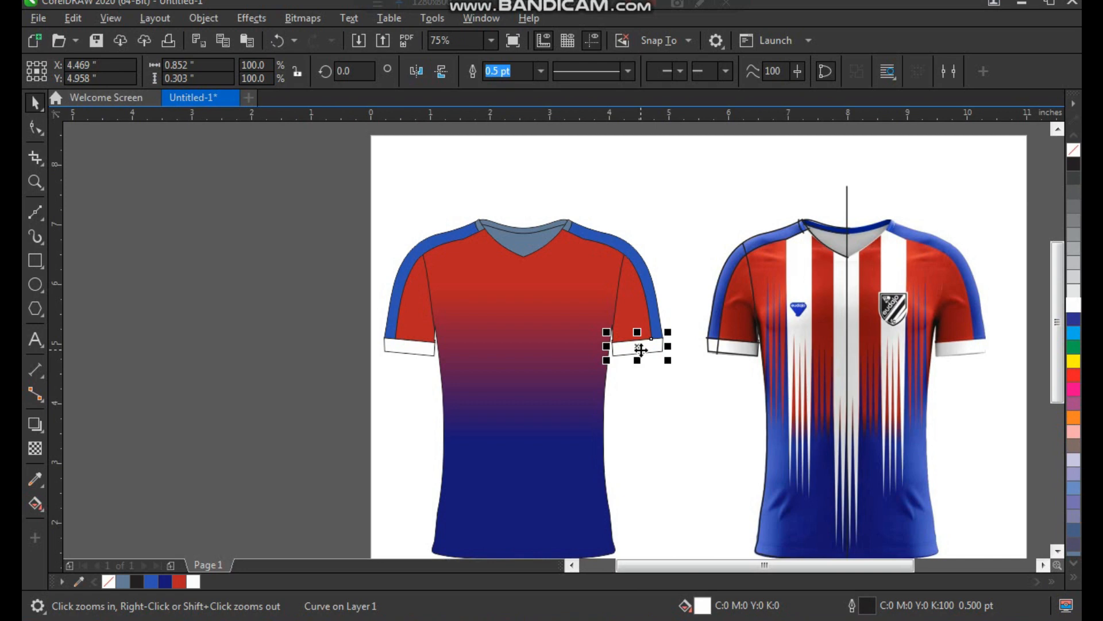
left_click(661, 230)
key("F2")
left_click_drag(669, 362, 670, 363)
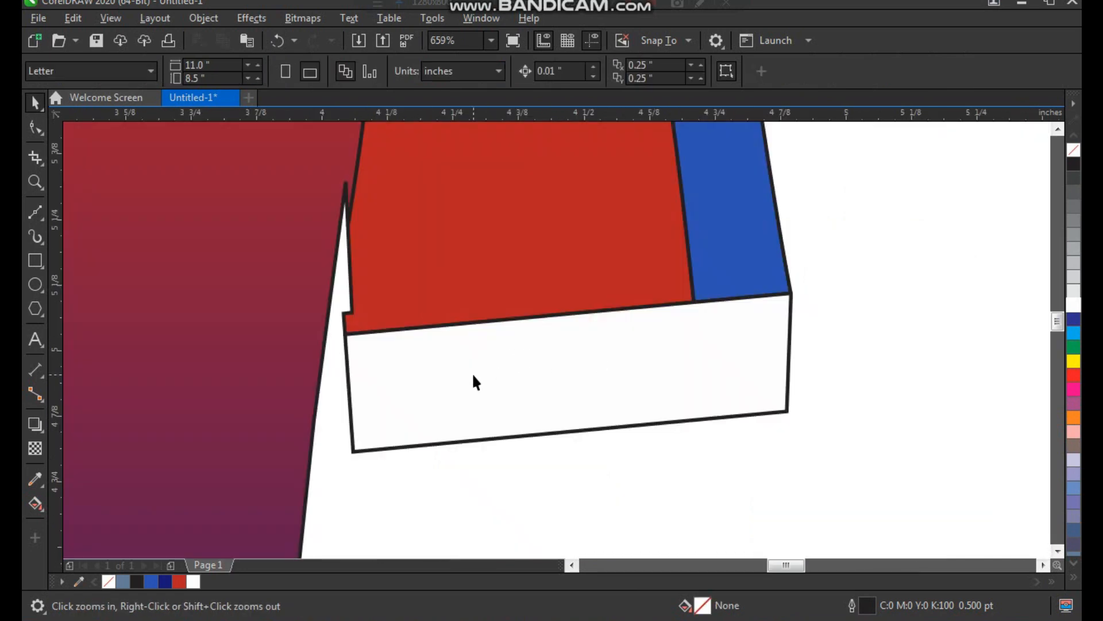
left_click(472, 373)
left_click(1073, 235)
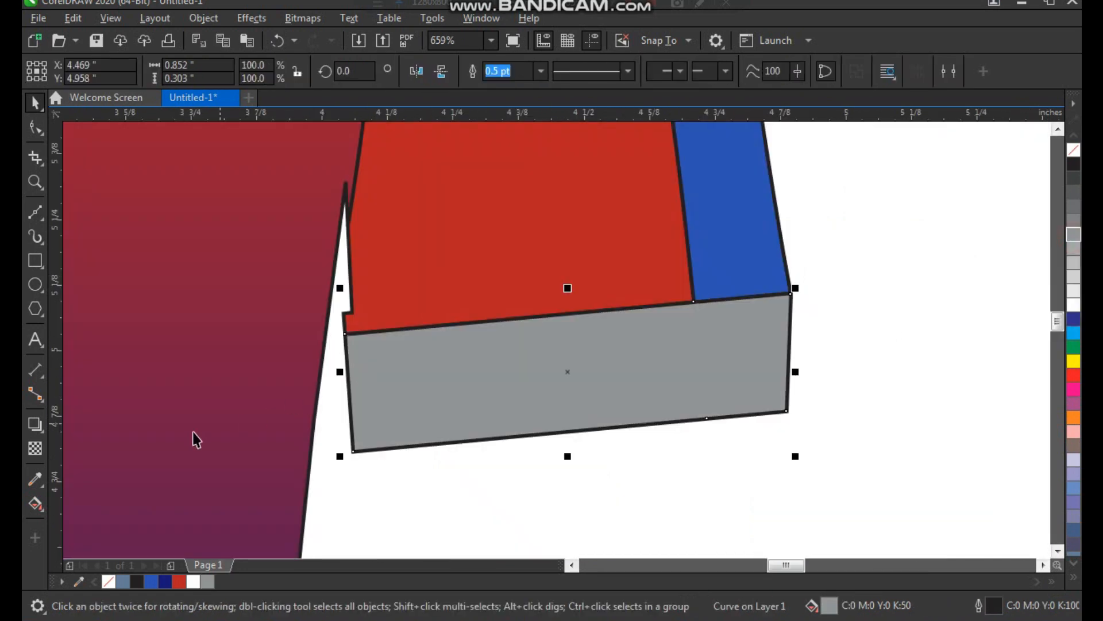
left_click(40, 508)
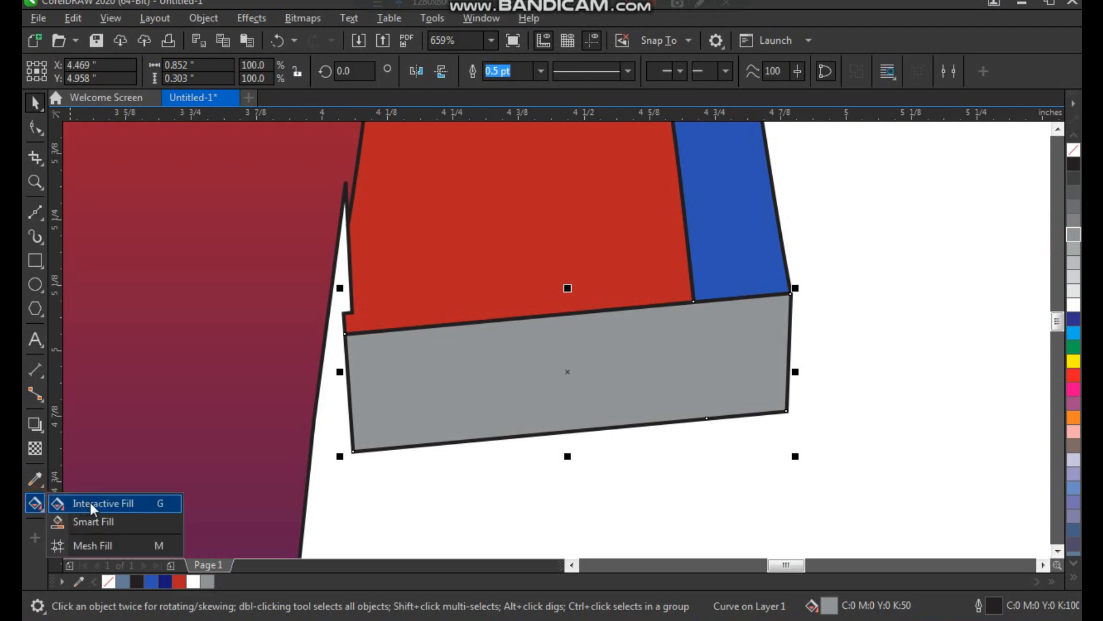
left_click(104, 500)
left_click_drag(412, 387, 793, 345)
scroll(796, 350, "down", 6)
key("space")
Copy the right cuff's fountain fill onto the left sleeve's cuff.
left_click(677, 439)
key("F2")
left_click_drag(684, 300, 397, 458)
left_click(287, 358)
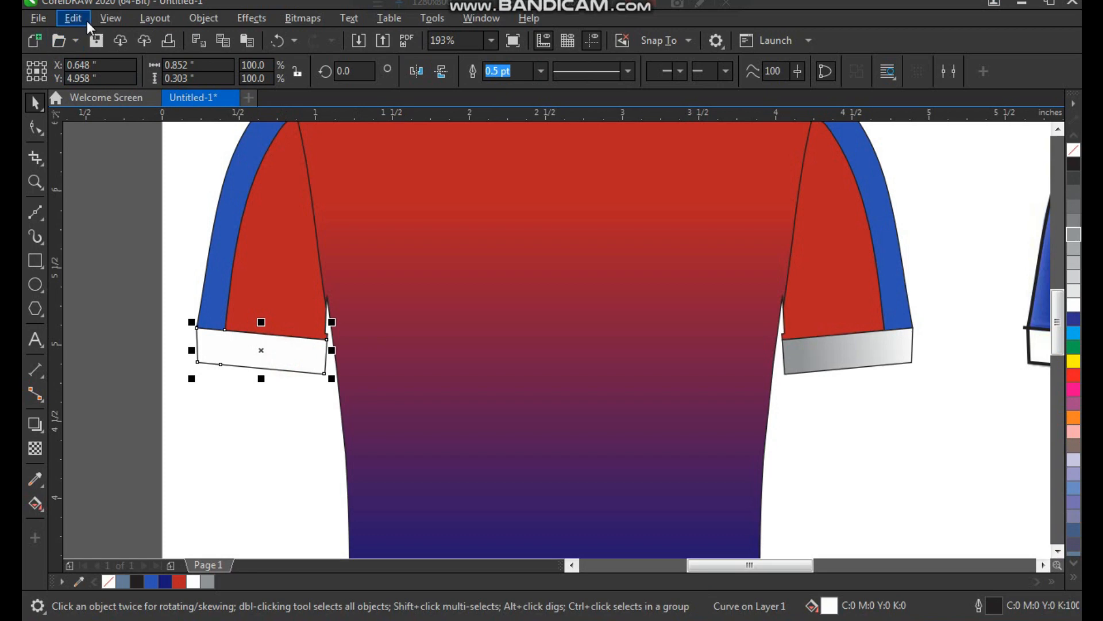
left_click(111, 18)
mouse_move(75, 20)
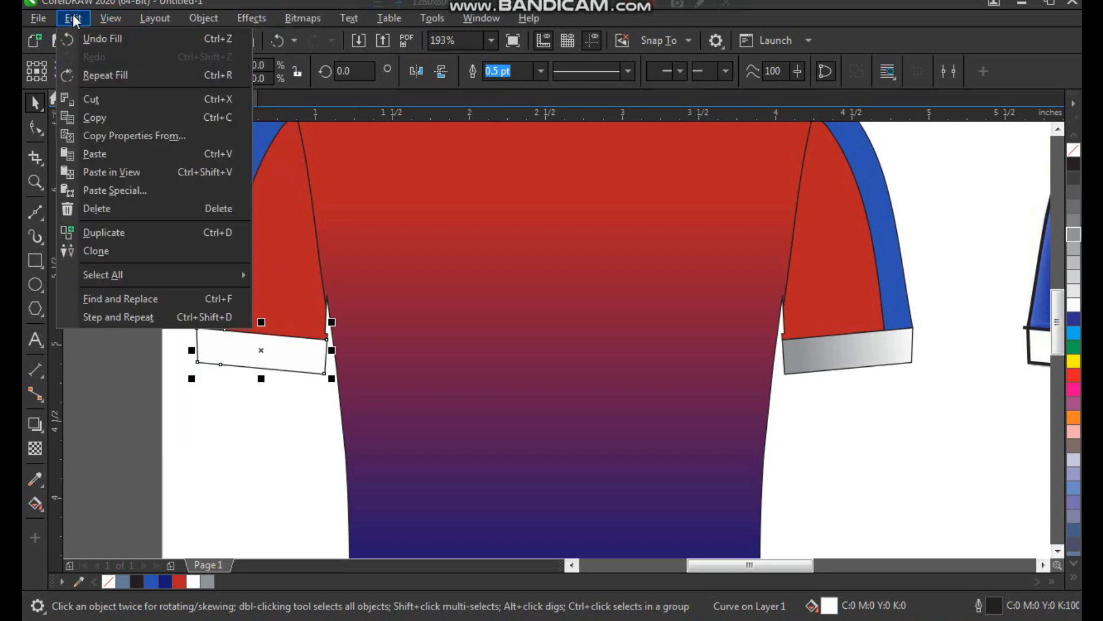
left_click(123, 137)
left_click(406, 292)
left_click(577, 341)
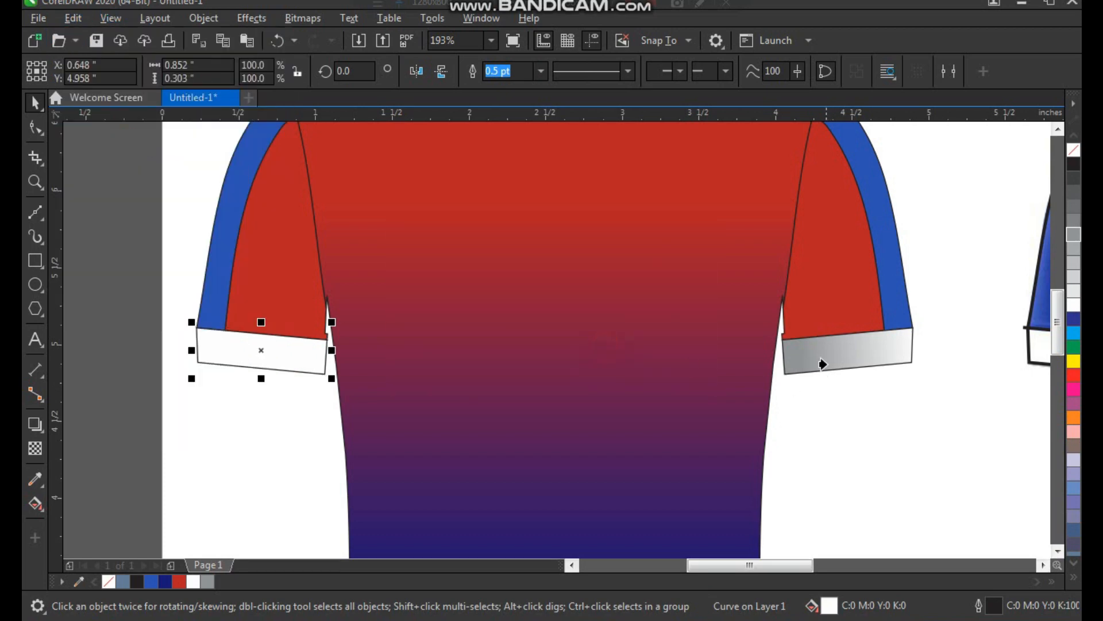
left_click(826, 355)
Reverse the left cuff's fountain fill so grey sits at the body side and white at the outer edge.
key("F2")
left_click_drag(390, 283, 142, 444)
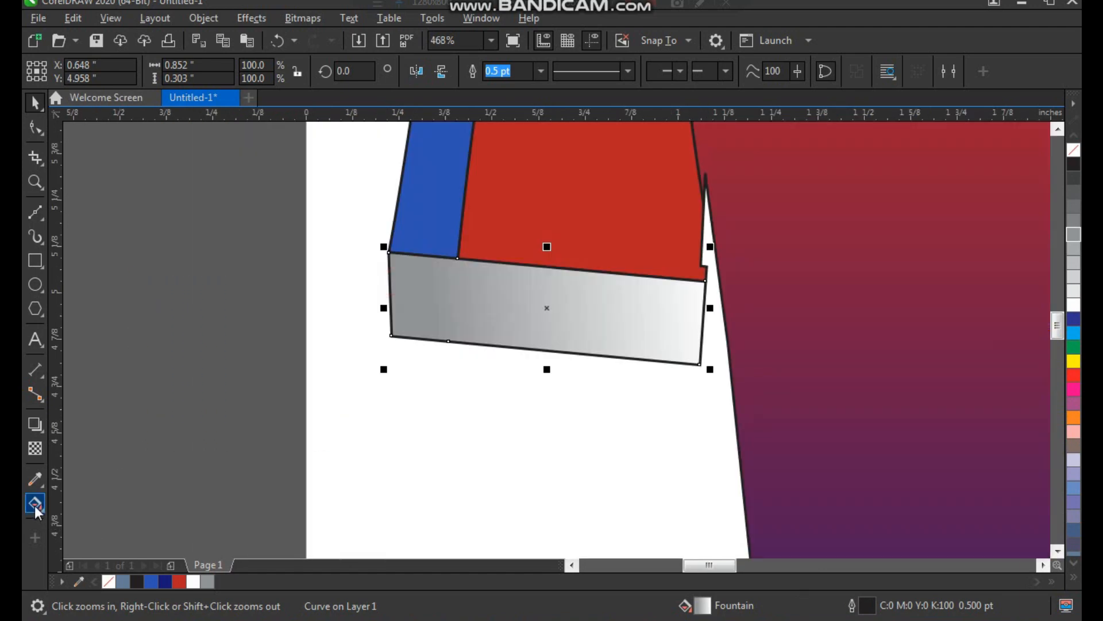
left_click(36, 505)
left_click_drag(714, 292, 290, 298)
left_click_drag(437, 319, 646, 326)
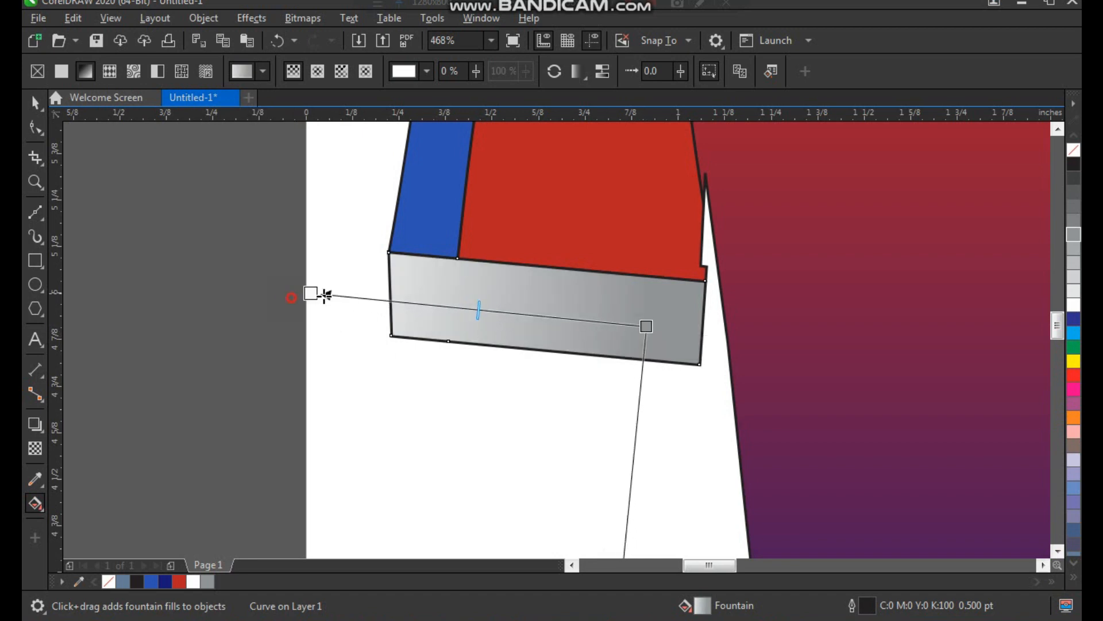
key("space")
left_click(472, 433)
scroll(363, 325, "down", 3)
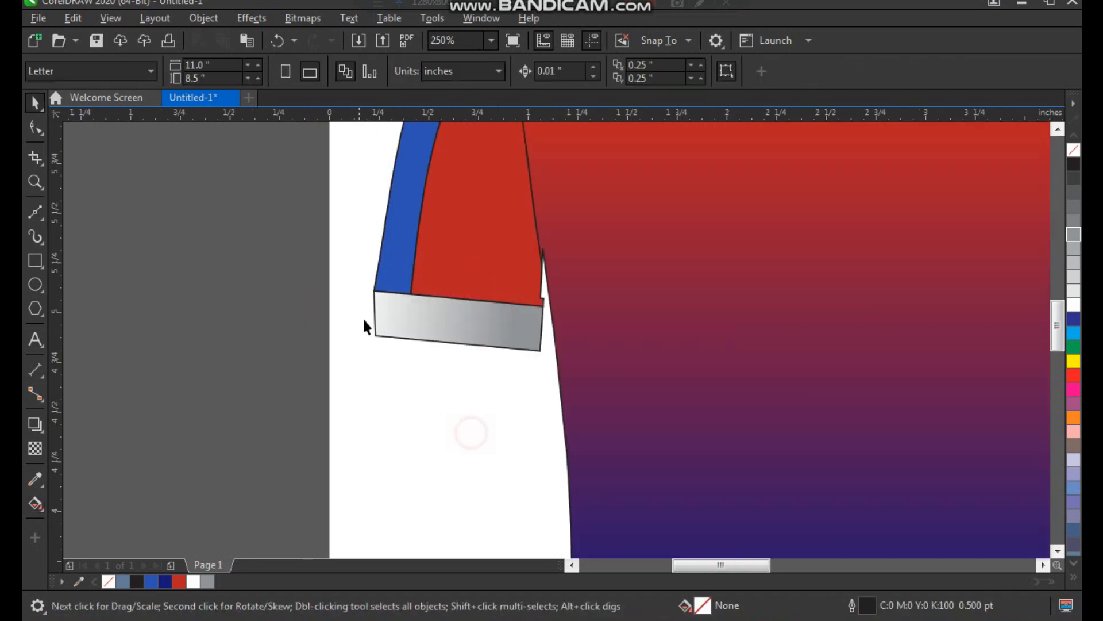
Draw a rectangle about 0.435 by 4.432 inches over the reference jersey's left white stripe and give it a yellow outline.
scroll(359, 322, "down", 2)
key("F2")
left_click_drag(357, 188, 892, 520)
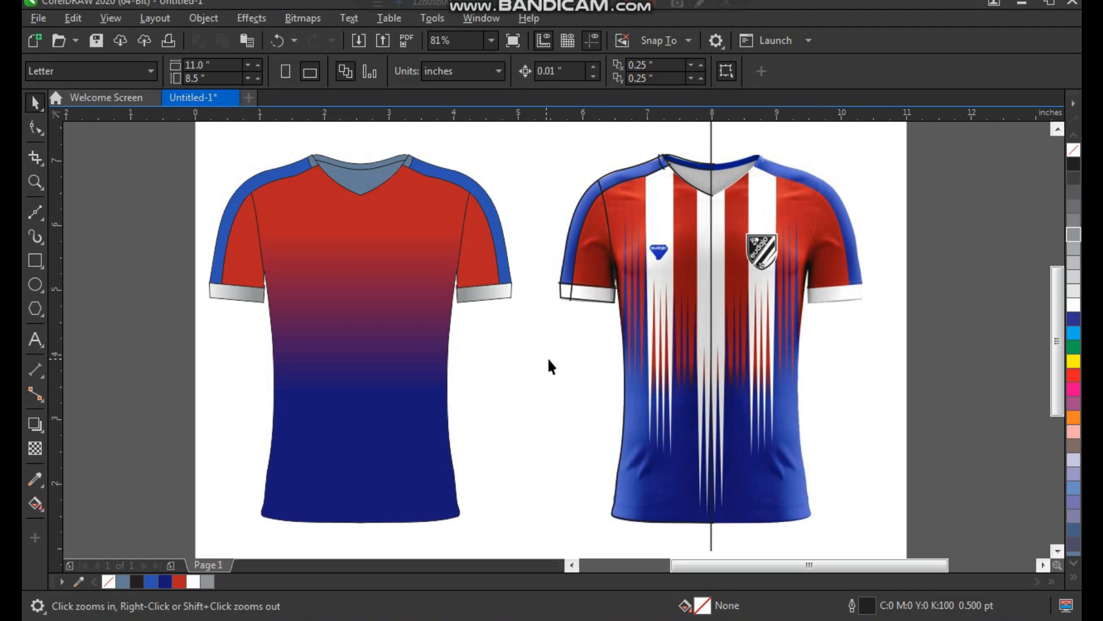
key("F7")
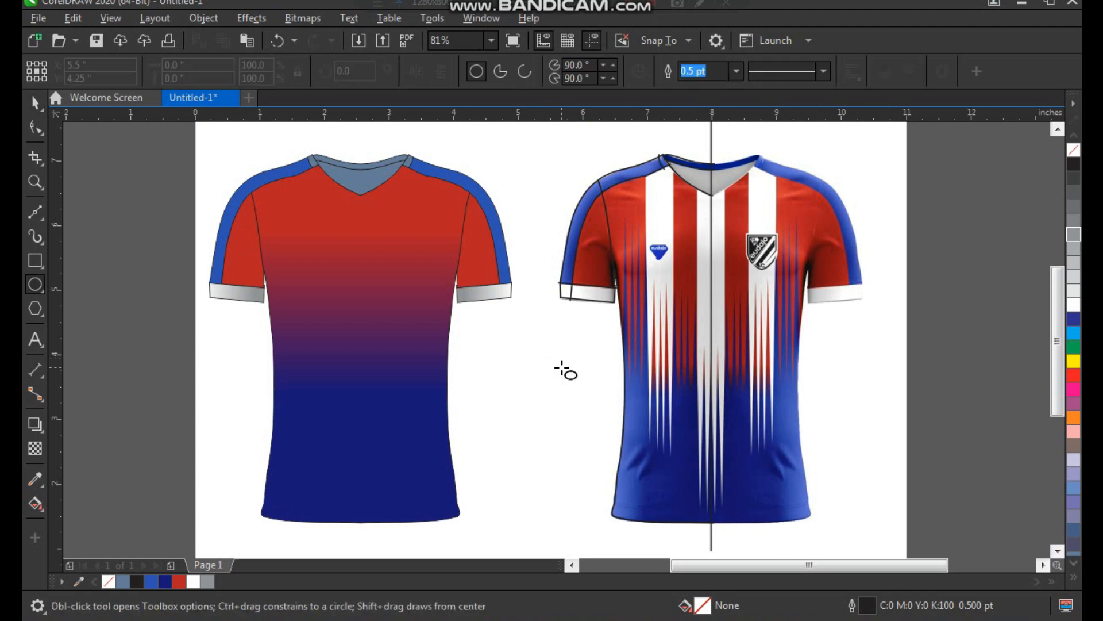
key("space")
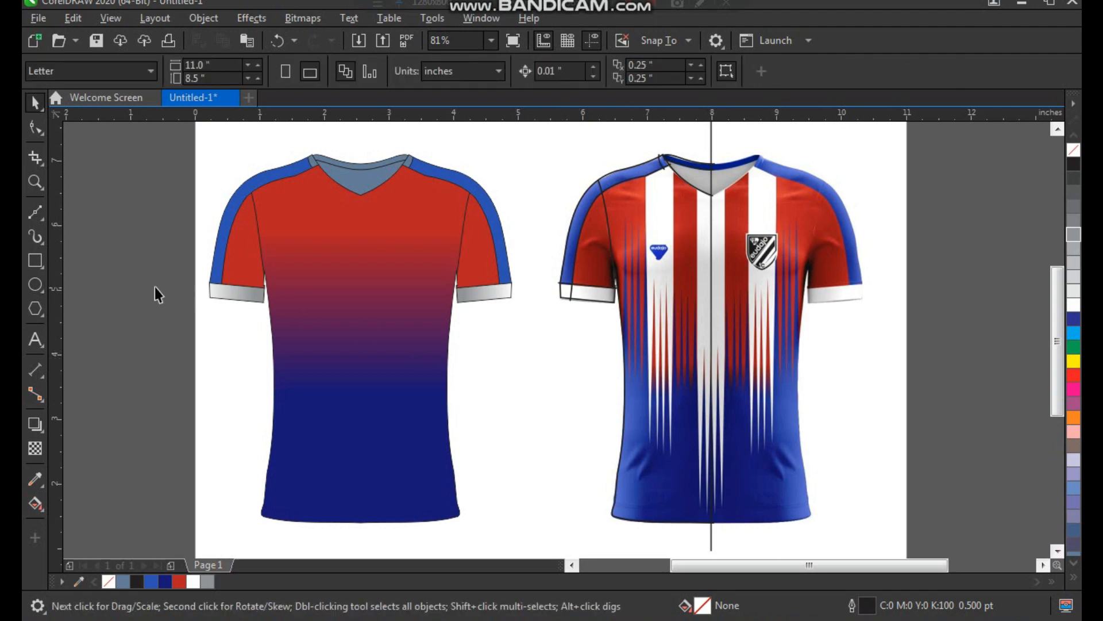
left_click(32, 263)
mouse_move(646, 167)
left_mouse_down()
mouse_move(679, 285)
mouse_move(675, 457)
left_mouse_up()
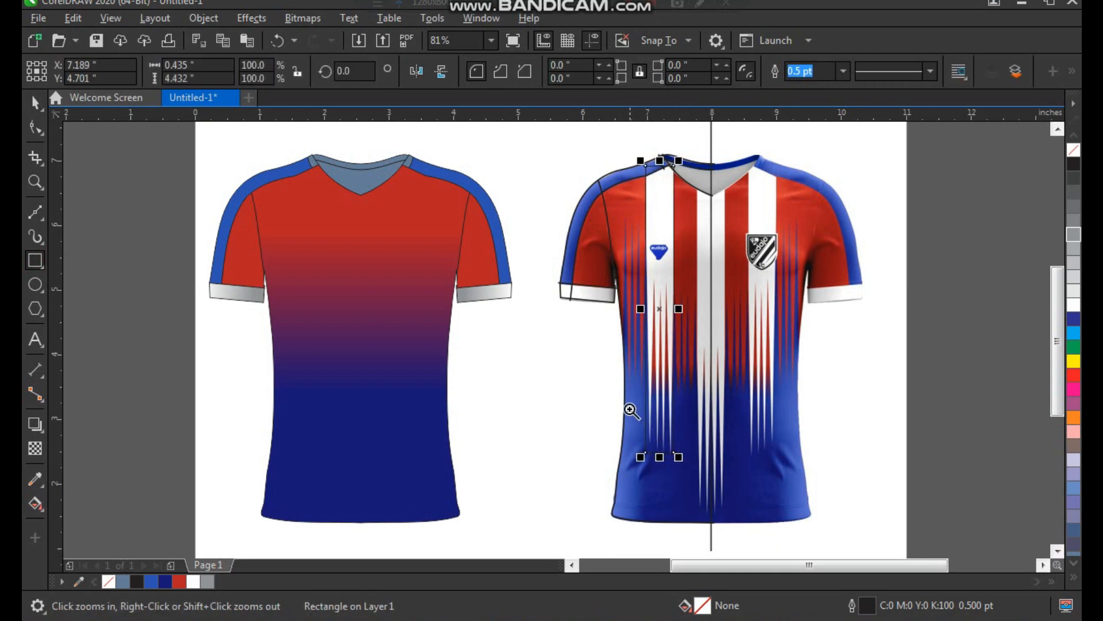
left_click_drag(610, 388, 731, 506)
key("space")
right_click(1073, 362)
Narrow the yellow rectangle to about 0.391 inches wide to match both edges of the white stripe.
scroll(747, 400, "down", 1)
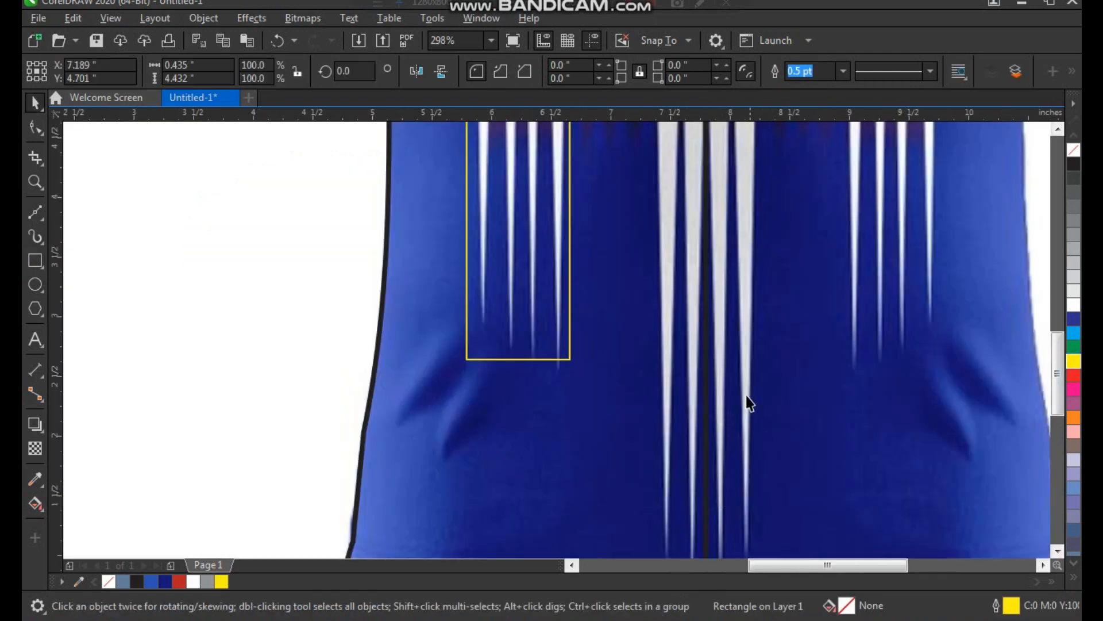
scroll(707, 333, "down", 1)
key("F2")
left_click_drag(643, 200, 719, 265)
left_click_drag(408, 259, 421, 259)
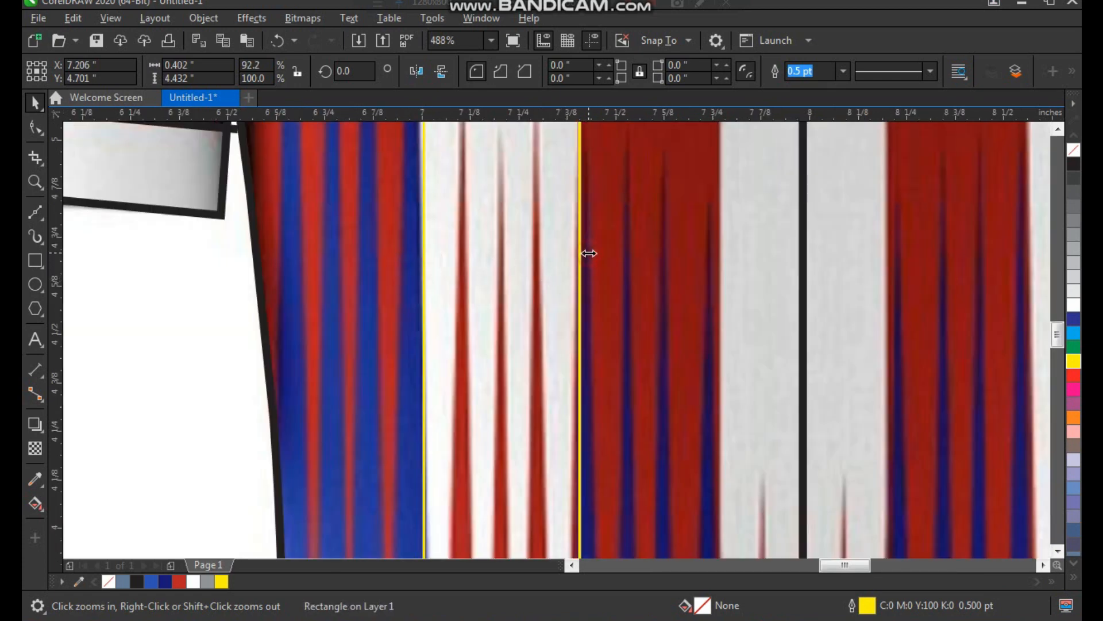
left_click_drag(589, 253, 584, 256)
Convert the rectangle to curves and slant its bottom edge down to the right along the stripe's spike tips.
scroll(584, 256, "down", 2)
left_click_drag(510, 457, 600, 570)
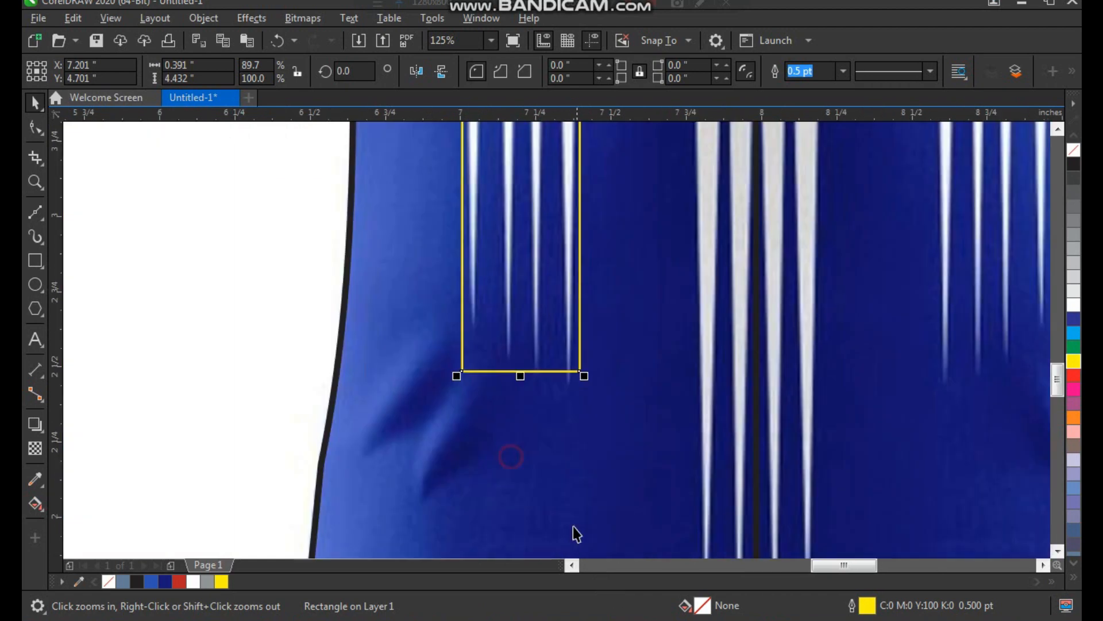
left_click_drag(520, 379, 472, 310)
key("ctrl+q")
key("F10")
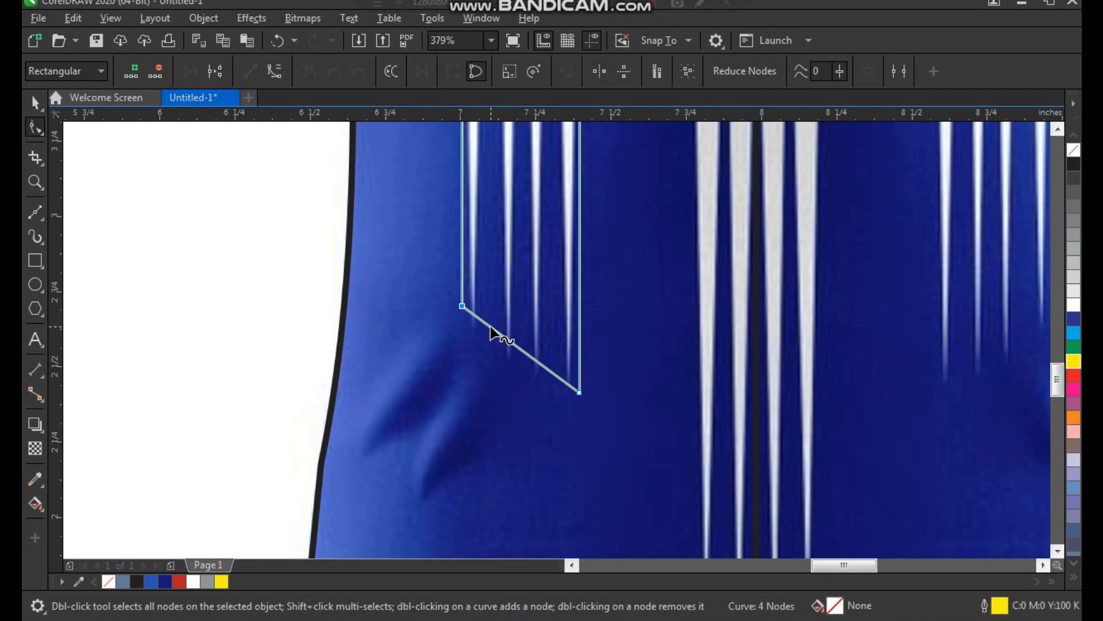
Add four nodes on the slanted bottom edge, one at each white spike of the stripe.
scroll(501, 360, "up", 3)
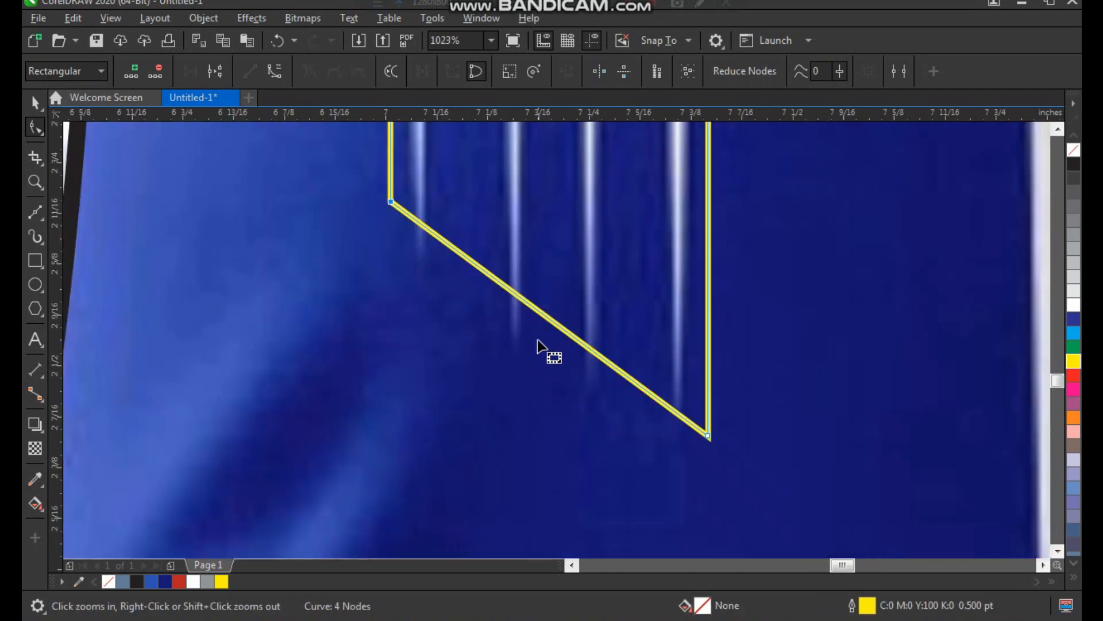
double_click(518, 297)
double_click(420, 223)
double_click(592, 353)
double_click(678, 415)
Delete the shape's two original bottom corner nodes so its sides run down to the outermost spikes.
scroll(551, 419, "down", 2)
key("F2")
left_click_drag(467, 437, 729, 214)
left_click(392, 372)
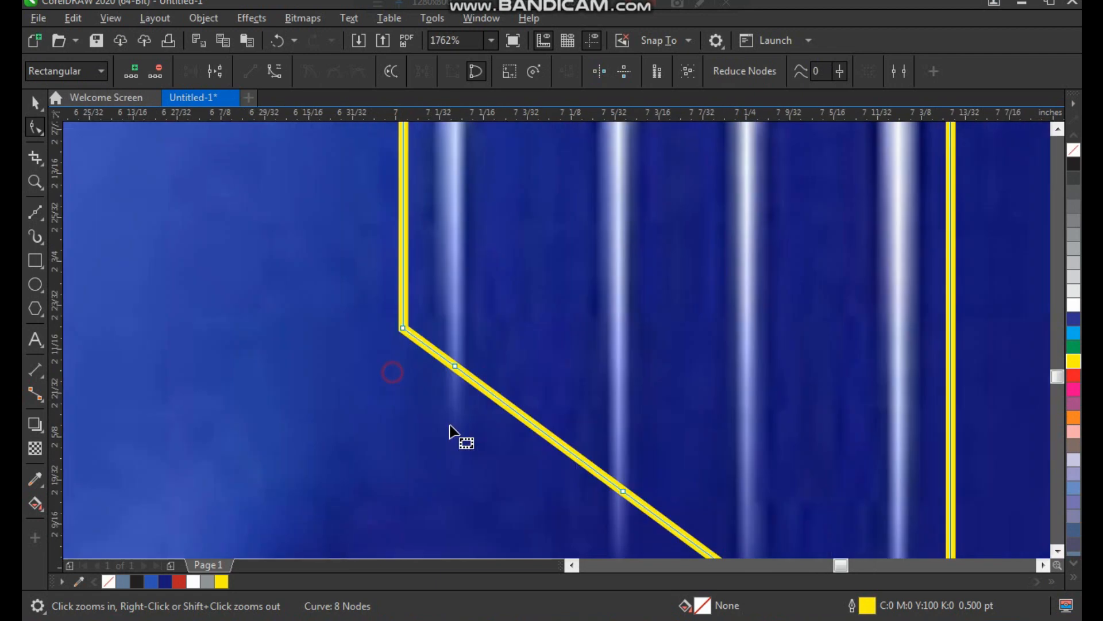
left_click_drag(411, 325, 427, 357)
key("Delete")
scroll(451, 346, "down", 2)
key("F2")
left_click_drag(435, 315, 581, 429)
left_click_drag(700, 461, 680, 492)
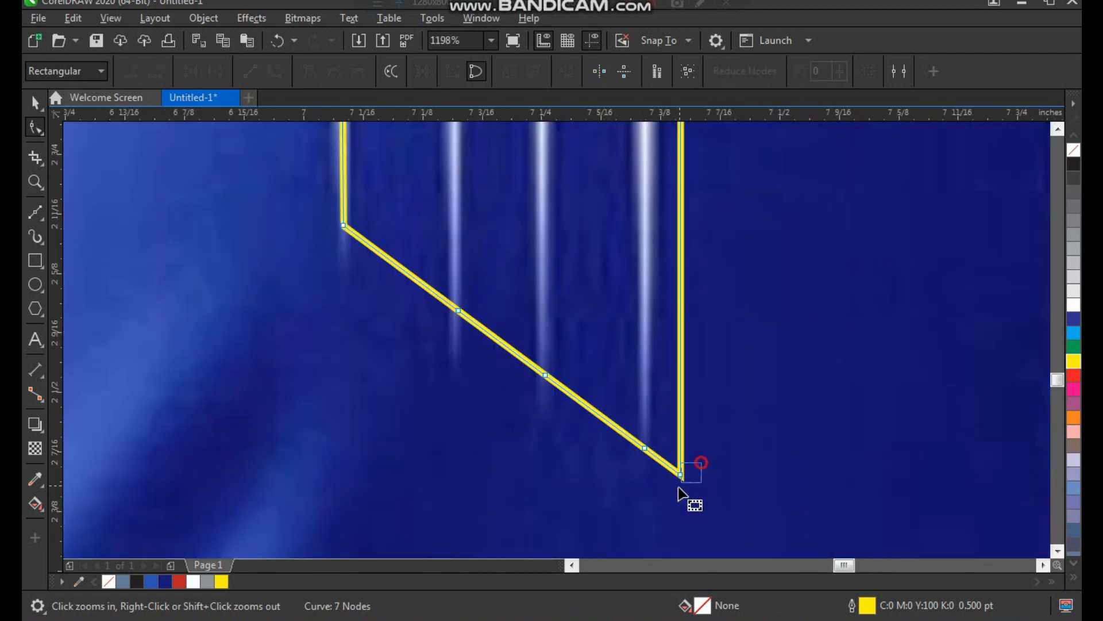
key("Delete")
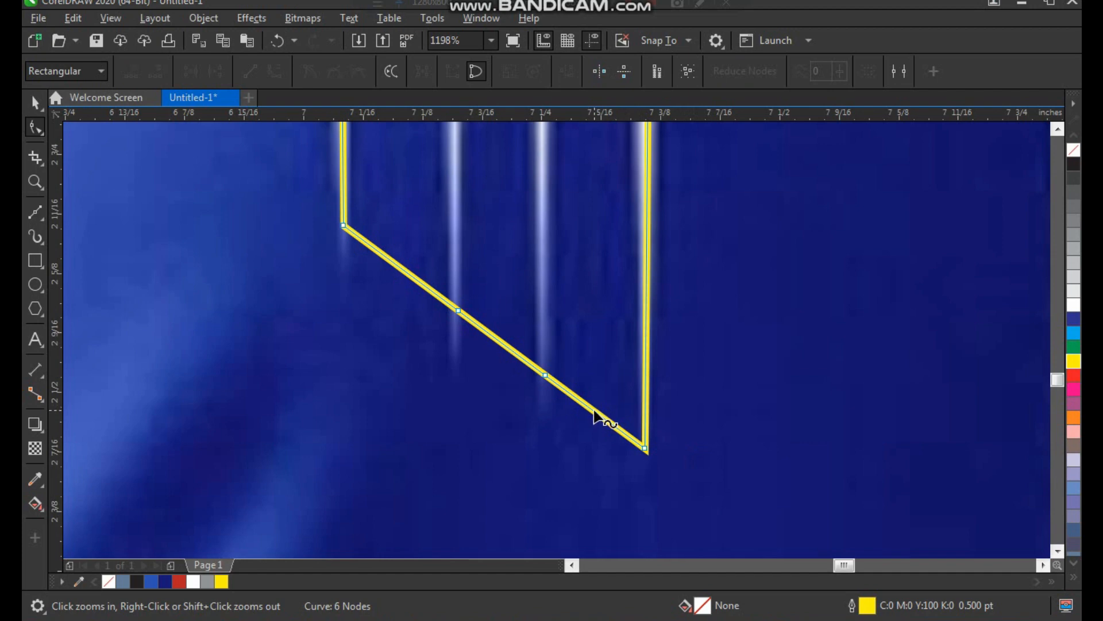
Add a node between each pair of spike tips and move these three nodes up to the red peaks, forming four white spikes.
double_click(595, 412)
double_click(497, 340)
double_click(398, 268)
scroll(468, 379, "down", 5)
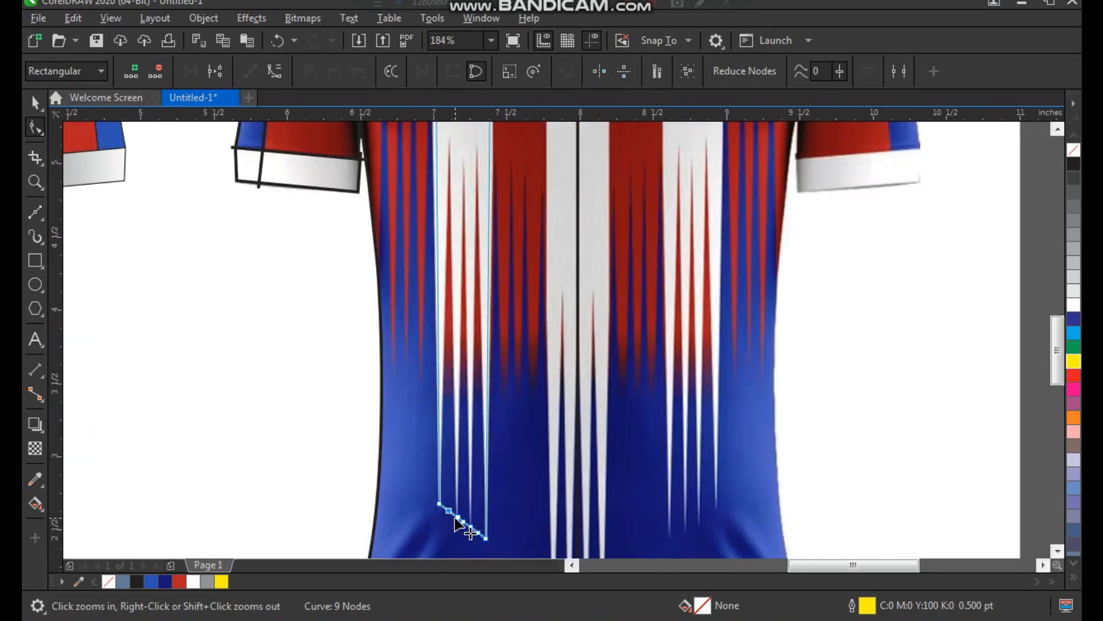
left_click_drag(448, 513, 500, 165)
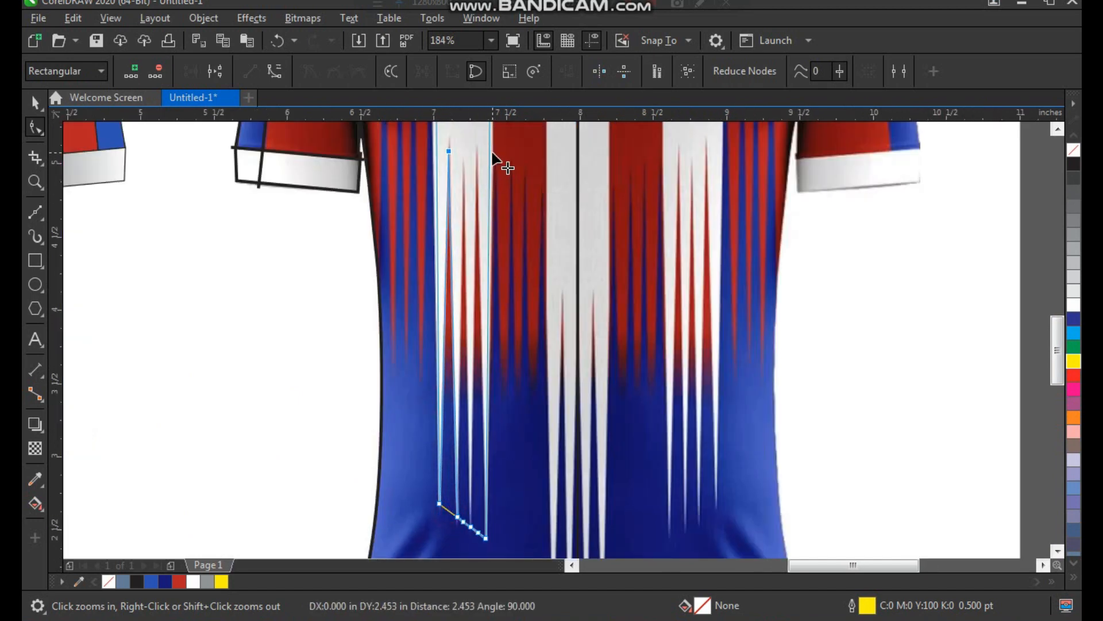
left_click_drag(464, 524, 465, 170)
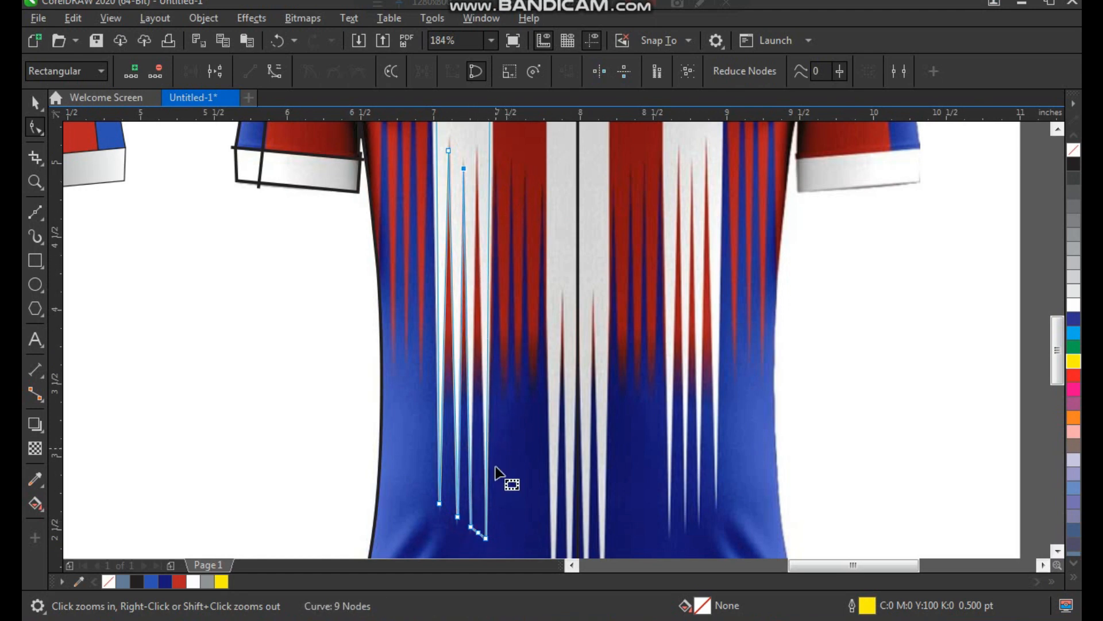
left_click_drag(478, 533, 504, 173)
key("space")
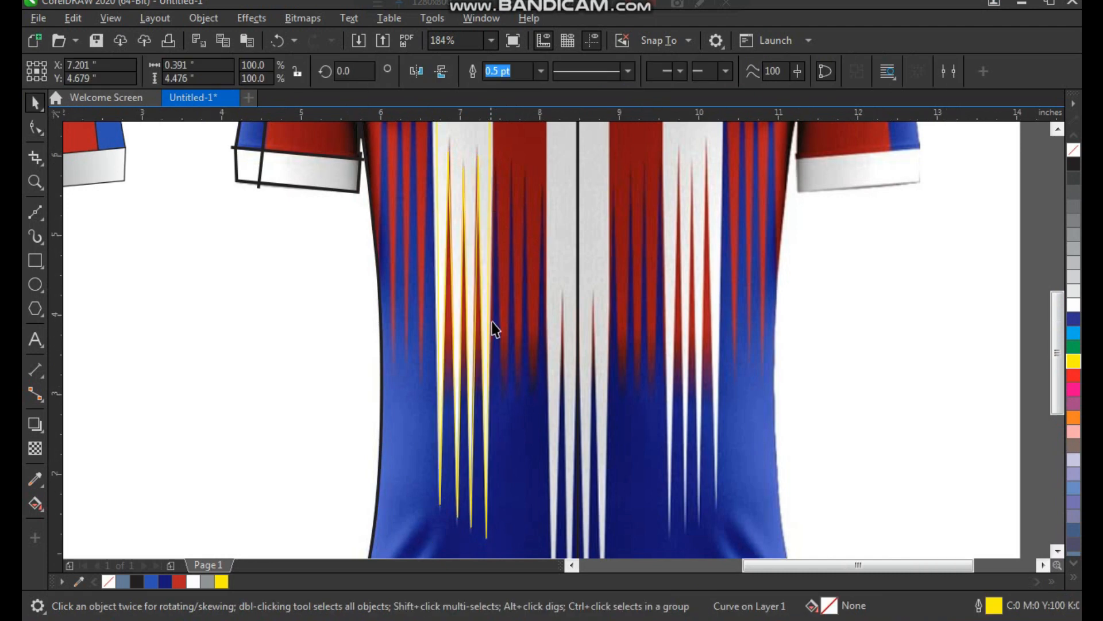
Move the spiked stripe off the page beside the reference jersey, fill it with white and remove its outline.
scroll(493, 329, "down", 4)
left_click_drag(480, 264, 661, 318)
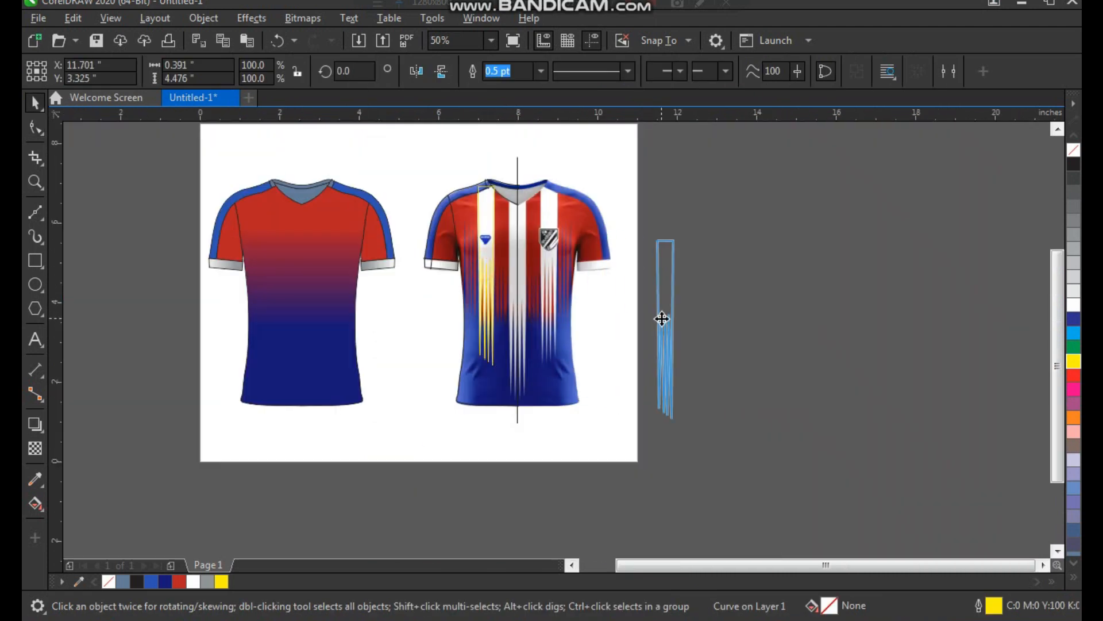
key("z")
left_click_drag(619, 206, 752, 447)
left_click(570, 247)
left_click_drag(518, 239, 548, 233)
key("ctrl+z")
left_click(1074, 305)
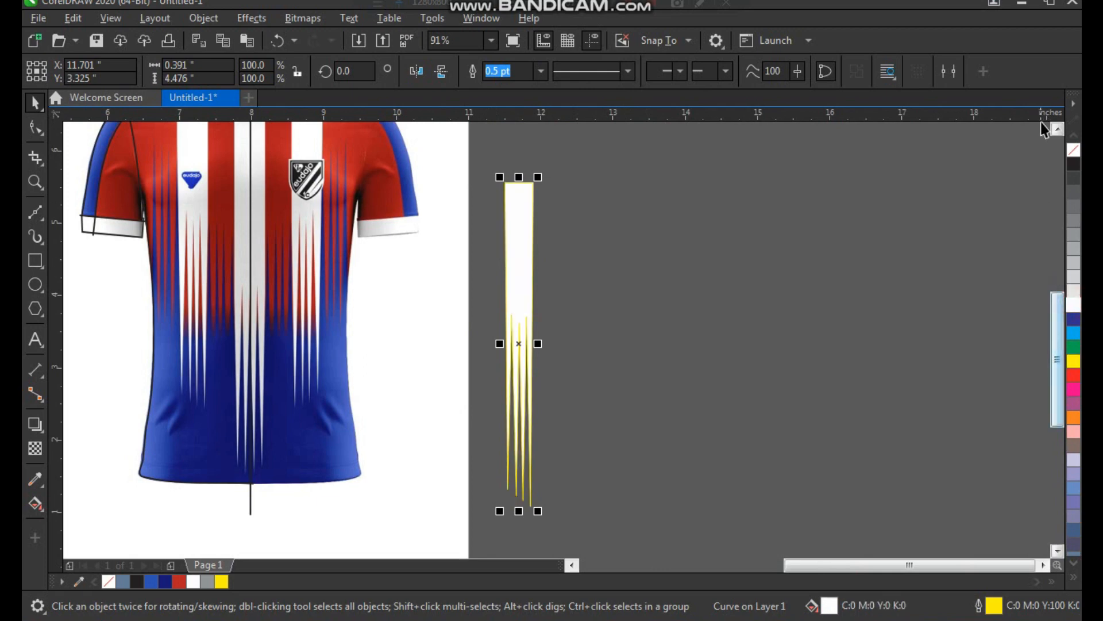
right_click(1074, 146)
left_click(830, 209)
left_click_drag(524, 235, 589, 230)
left_click(667, 264)
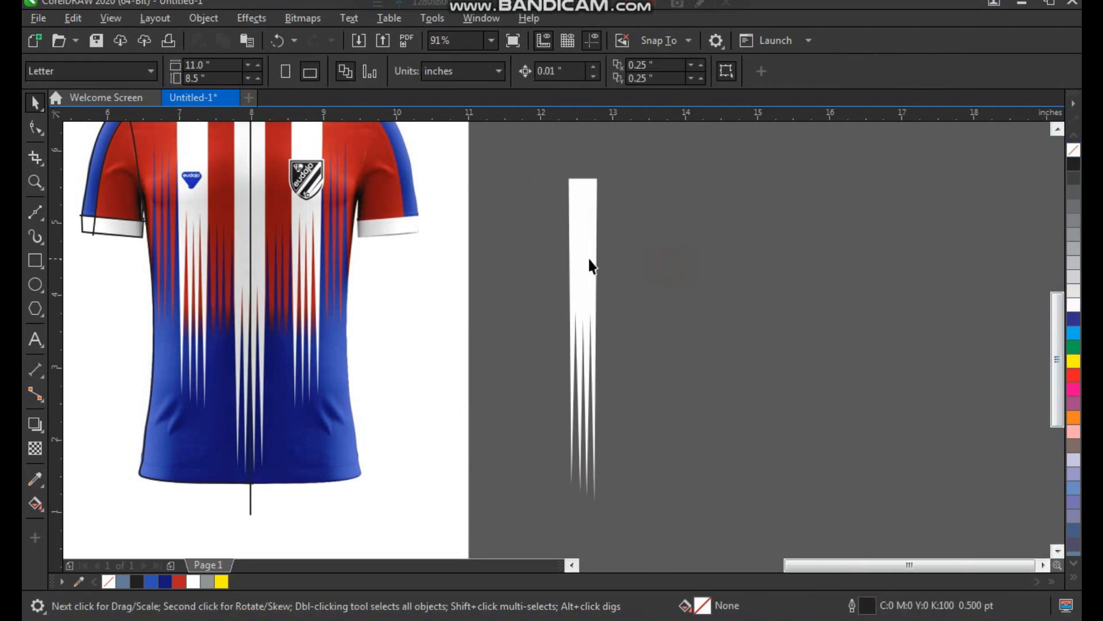
key("ctrl+z")
Make a horizontally mirrored copy directly beside the white spiked stripe and flip that copy vertically.
left_click(527, 274)
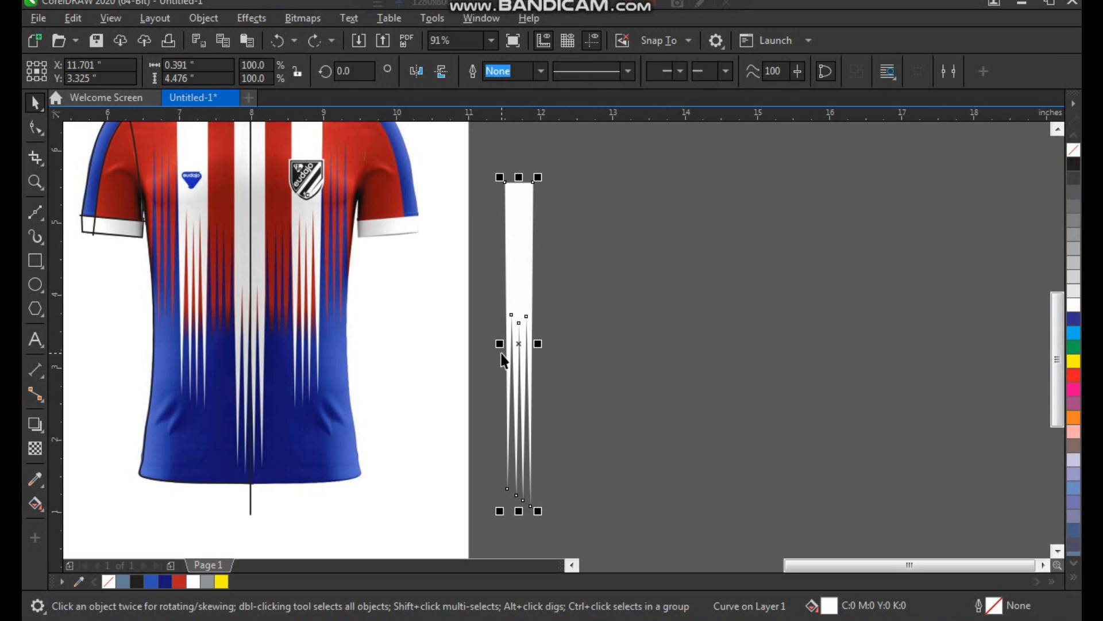
left_click_drag(501, 346, 566, 343)
key("z")
left_click_drag(650, 152, 407, 509)
left_click(441, 71)
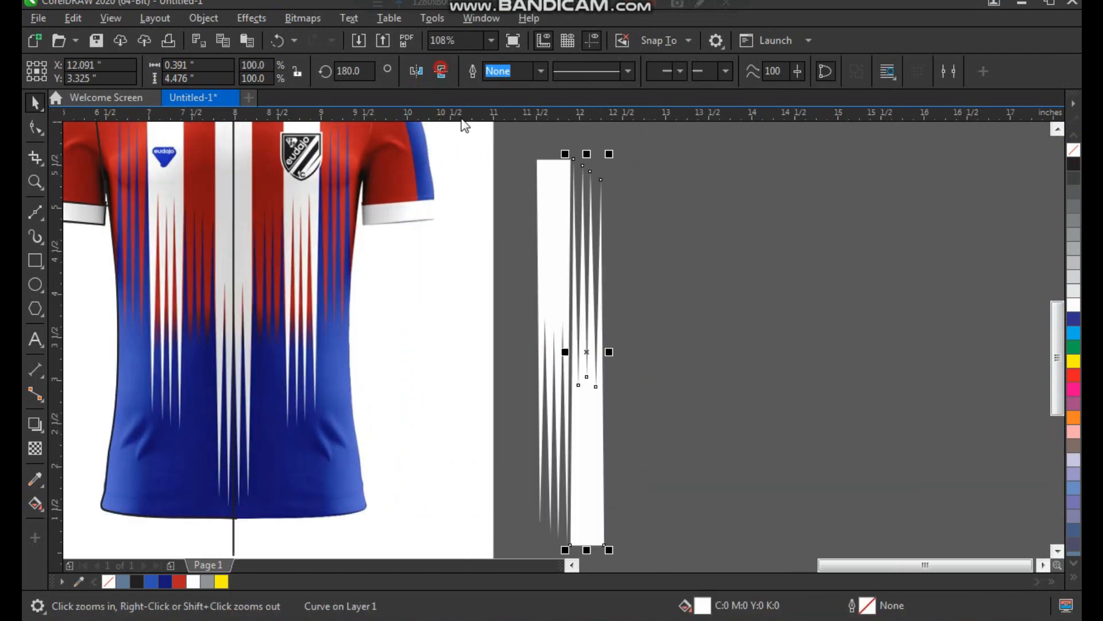
Move the flipped copy to the left side of the original stripe and align their adjoining edges.
left_click_drag(586, 343, 505, 368)
left_click(475, 307)
left_click_drag(510, 466, 523, 466)
key("F2")
left_click_drag(517, 291, 585, 475)
left_click_drag(519, 493, 524, 493)
Select both the upright and the flipped stripe and place a duplicate of the pair directly to their right.
left_click(695, 359)
key("F3")
key("F3")
key("F2")
mouse_move(449, 142)
left_mouse_down()
mouse_move(550, 331)
mouse_move(650, 478)
left_mouse_up()
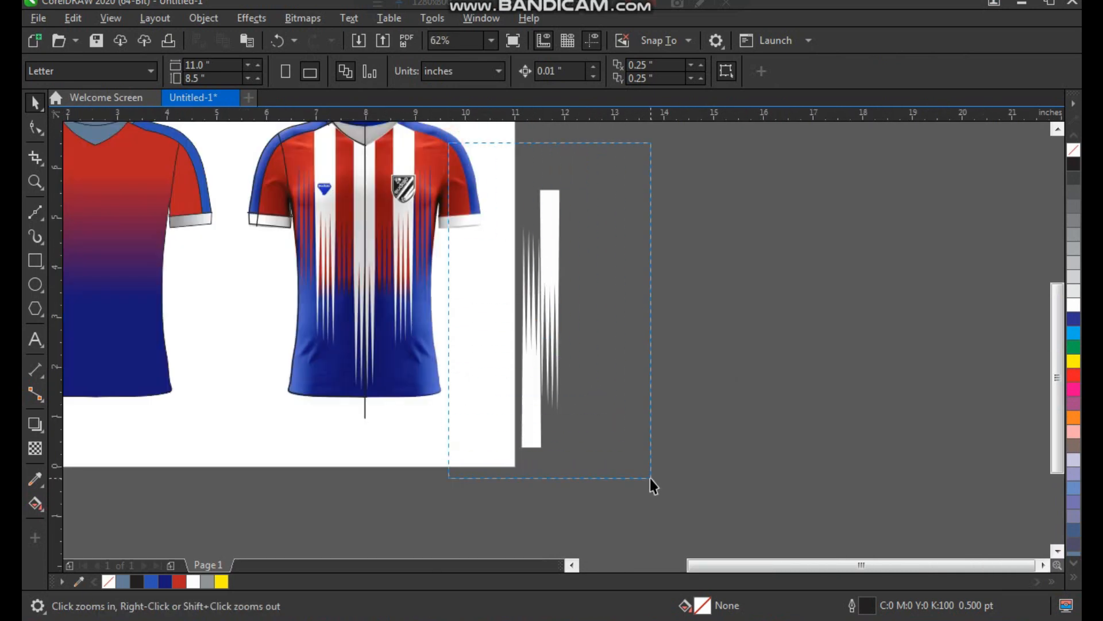
left_click(561, 280)
left_click(526, 403, "shift")
left_click_drag(533, 427, 587, 430)
right_click(588, 430)
Place another duplicate of the stripe pair to the right, continuing the alternating row.
key("F2")
left_click_drag(549, 289, 561, 452)
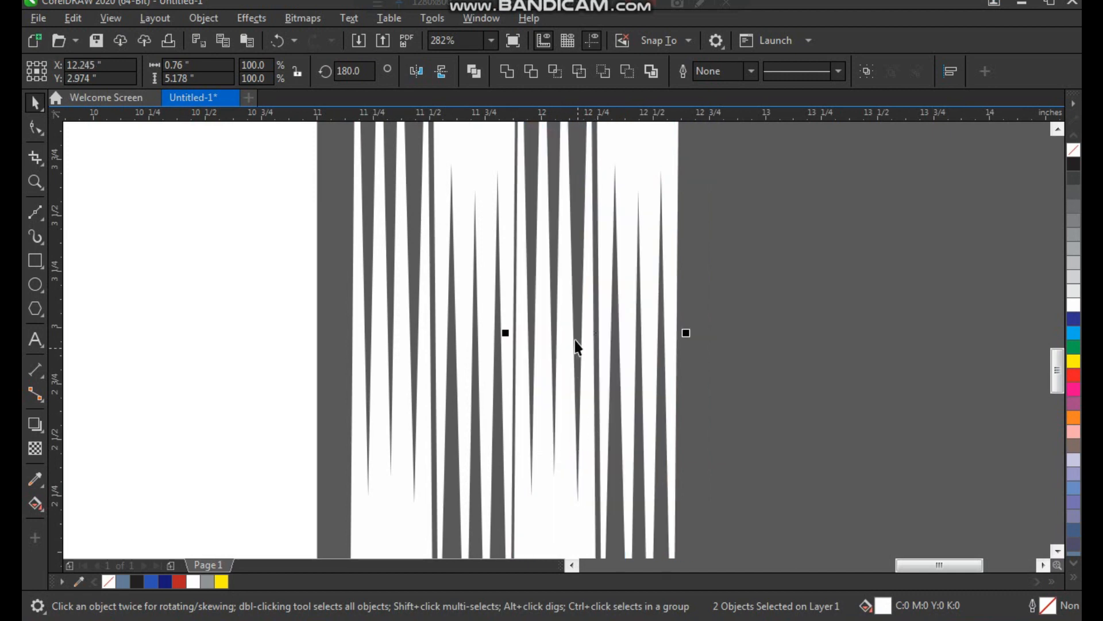
key("F3")
key("F3")
key("F2")
left_click_drag(522, 261, 669, 466)
left_click_drag(504, 395, 591, 399)
right_click(592, 399)
left_click(699, 410)
Duplicate the leftmost flipped stripe and place the copy at the right end of the row.
key("F3")
key("F3")
key("F2")
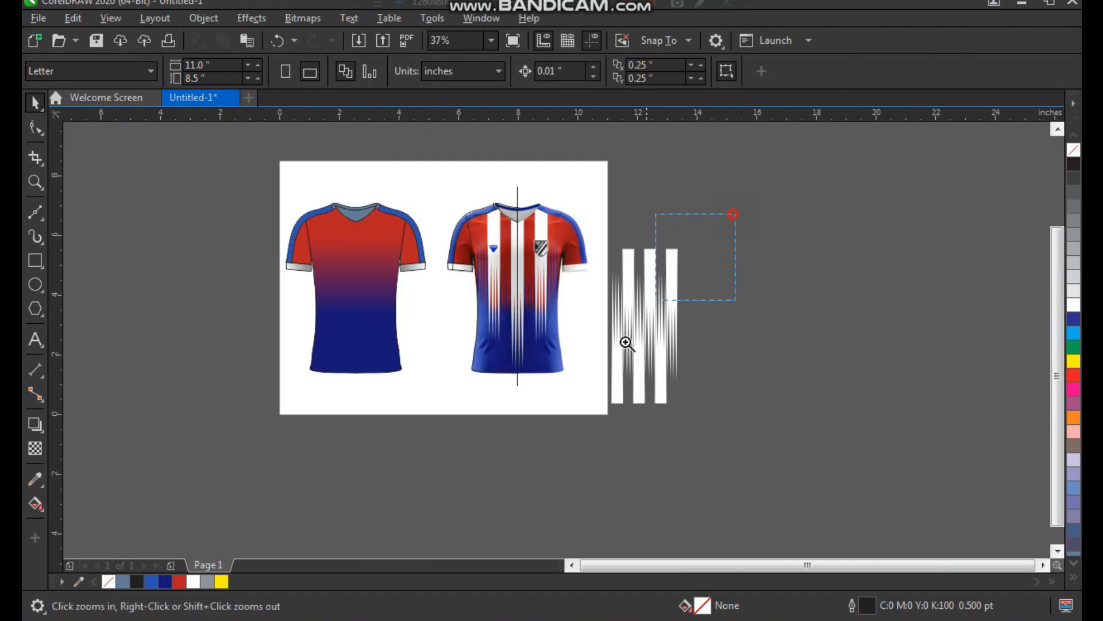
left_click(638, 322)
left_click_drag(523, 459, 669, 458)
right_click(669, 458)
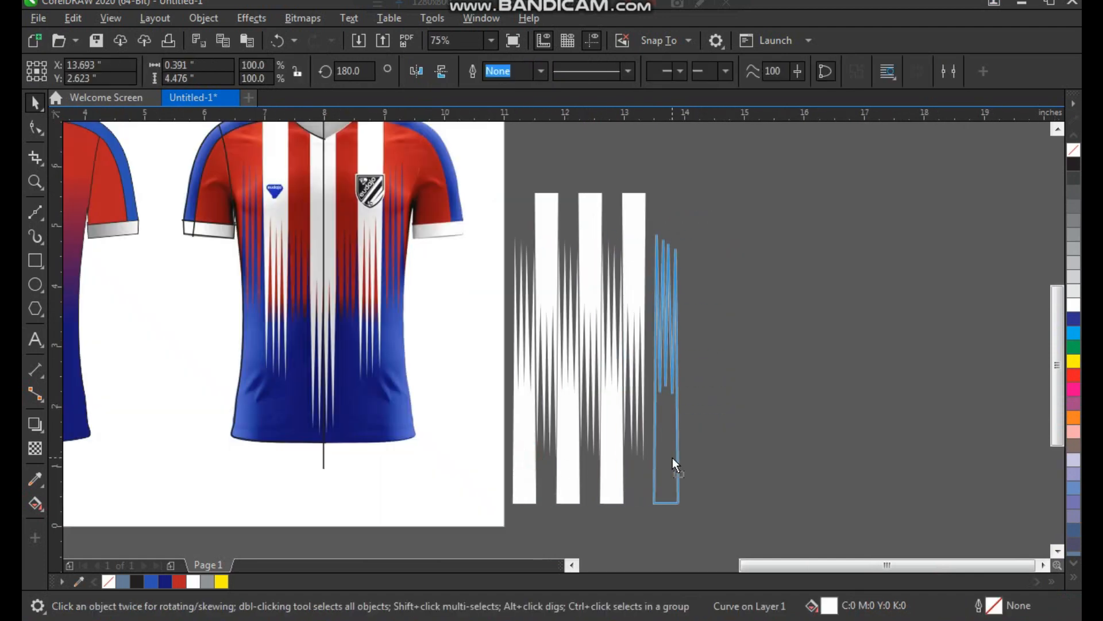
Fit the last flipped stripe copy against the right edge of the alternating row.
key("F2")
left_click_drag(638, 304, 587, 463)
left_click(662, 411)
scroll(669, 380, "down", 2)
key("F2")
scroll(679, 346, "down", 2)
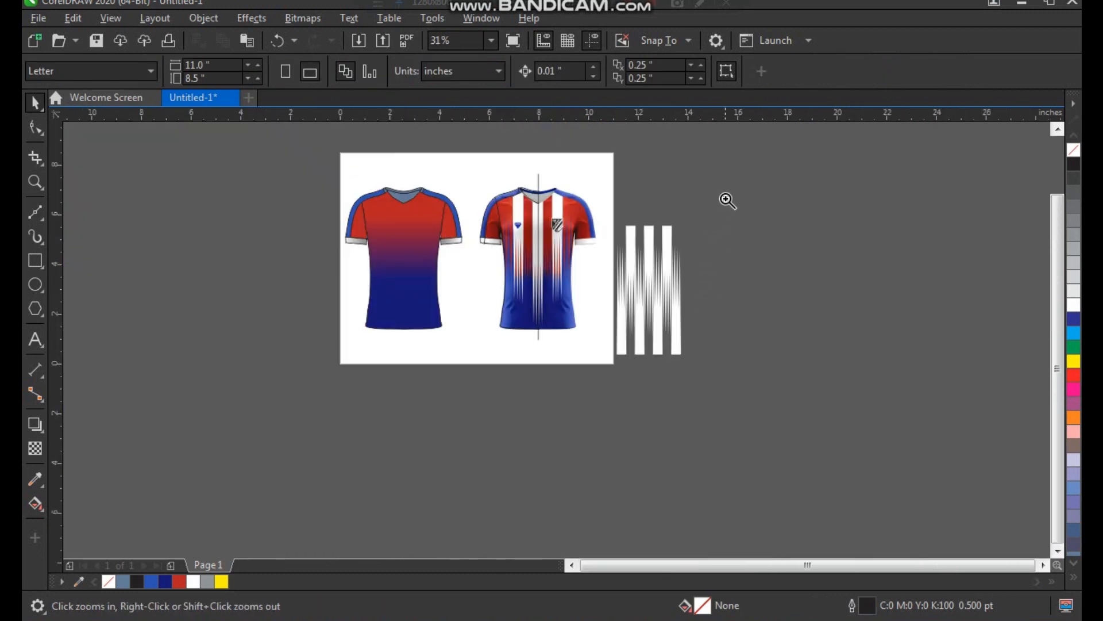
Select the four flipped stripes whose solid ends point down and group them.
left_click_drag(730, 191, 546, 391)
key("space")
left_click(533, 446)
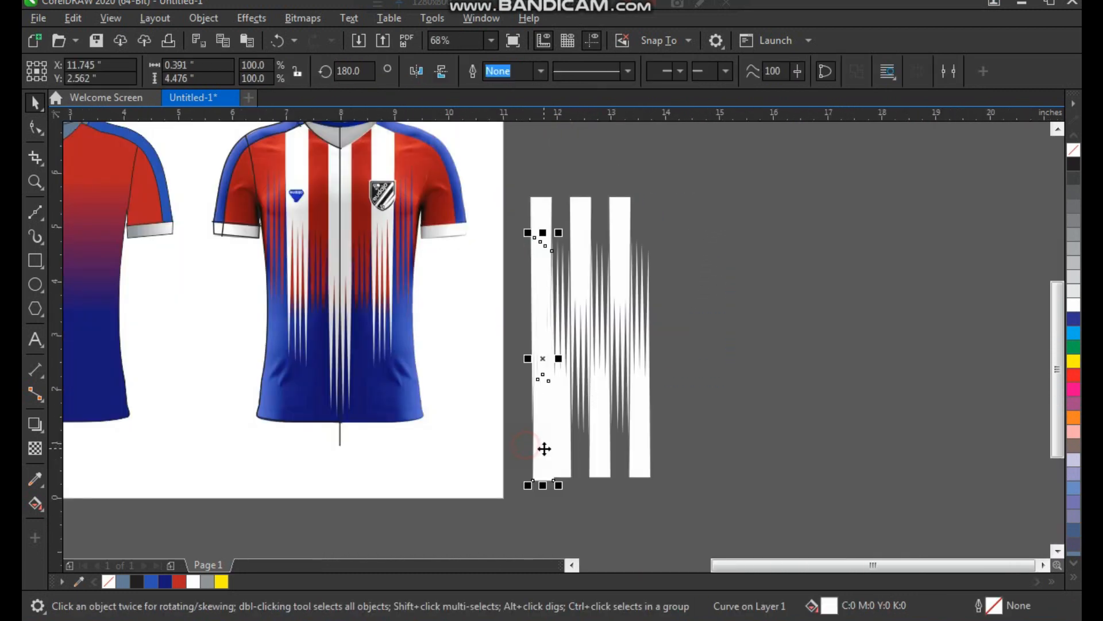
left_click(555, 460, "shift")
left_click(595, 457, "shift")
left_click(636, 458, "shift")
key("ctrl+g")
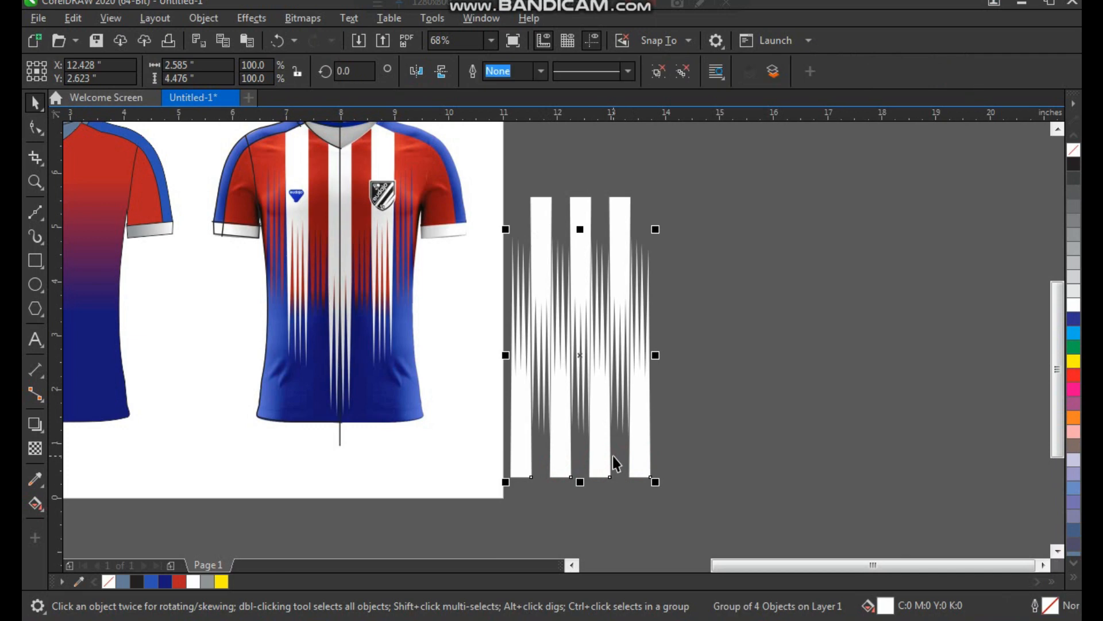
Fill the group of flipped stripes with the dark blue used on the jersey's lower body.
scroll(701, 357, "down", 2)
key("F2")
left_click_drag(727, 246, 411, 464)
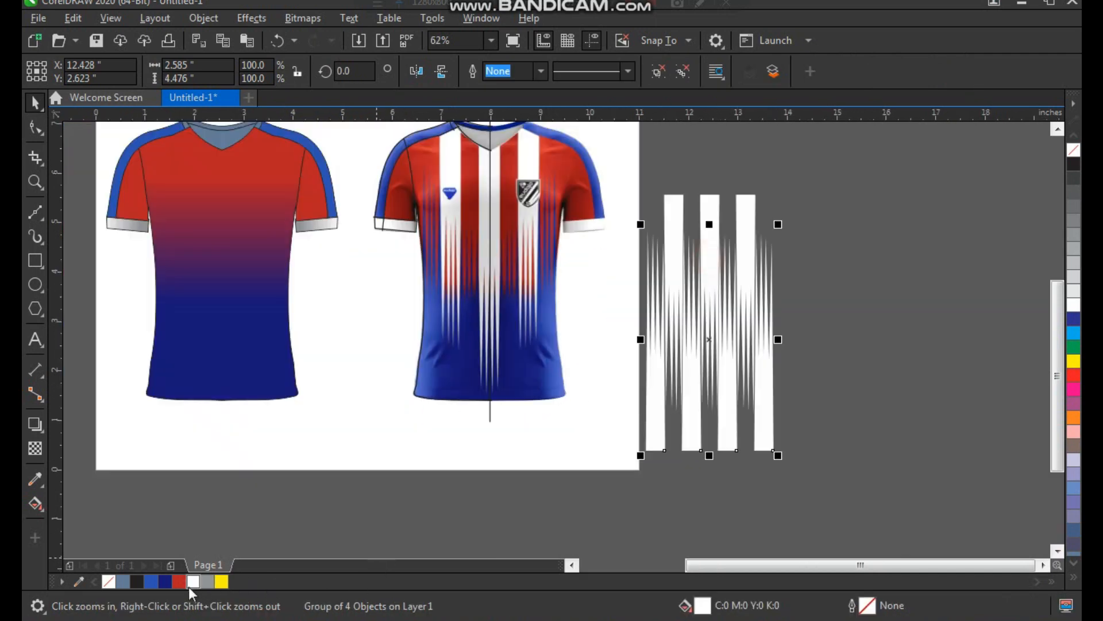
left_click(165, 582)
left_click(794, 295)
Lengthen the middle white stripe by moving its lower spike nodes downward, past the neighbouring white stripes' tips.
left_click(714, 222, "ctrl")
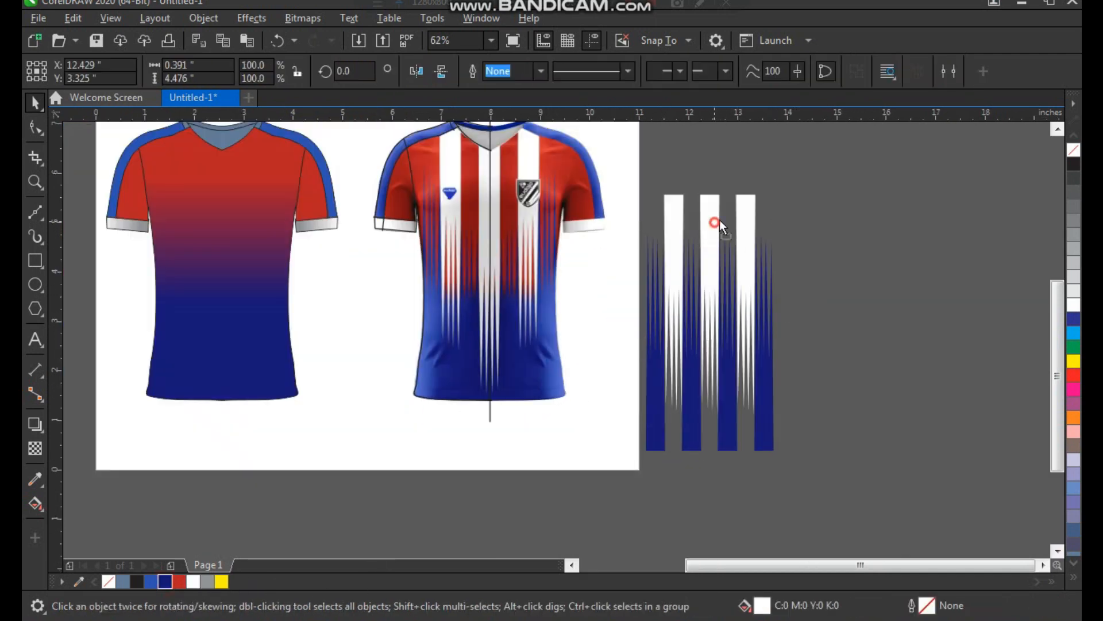
left_click_drag(714, 222, 713, 300)
key("ctrl+z")
key("F10")
left_click_drag(702, 394, 732, 431)
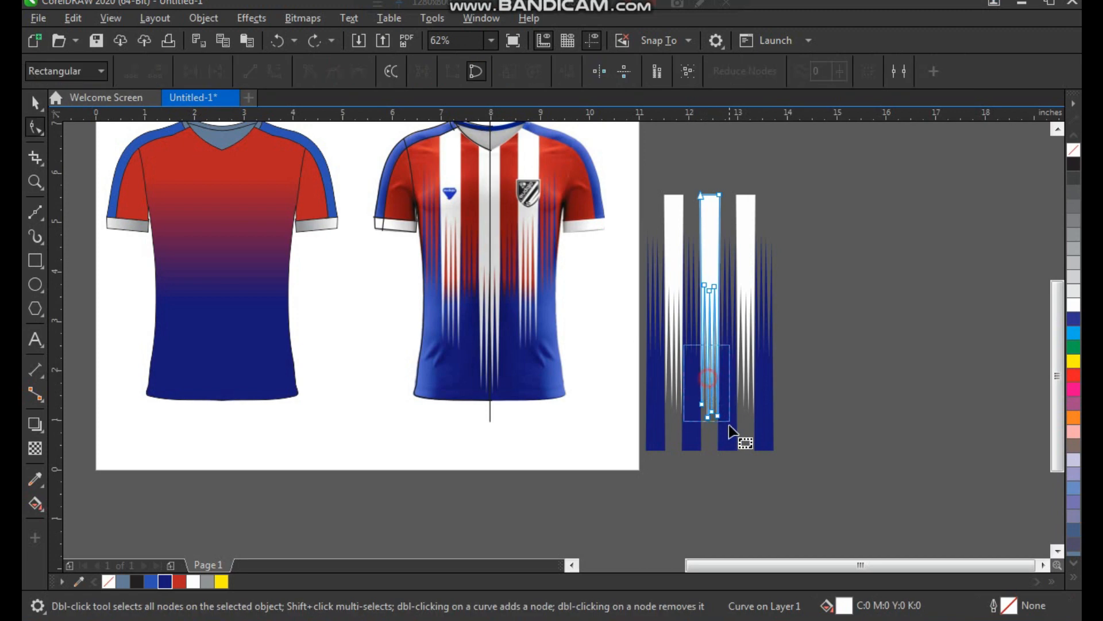
key("F2")
left_click_drag(678, 370, 742, 483)
left_click_drag(589, 300, 589, 422)
key("space")
left_click(636, 491)
scroll(629, 462, "down", 2)
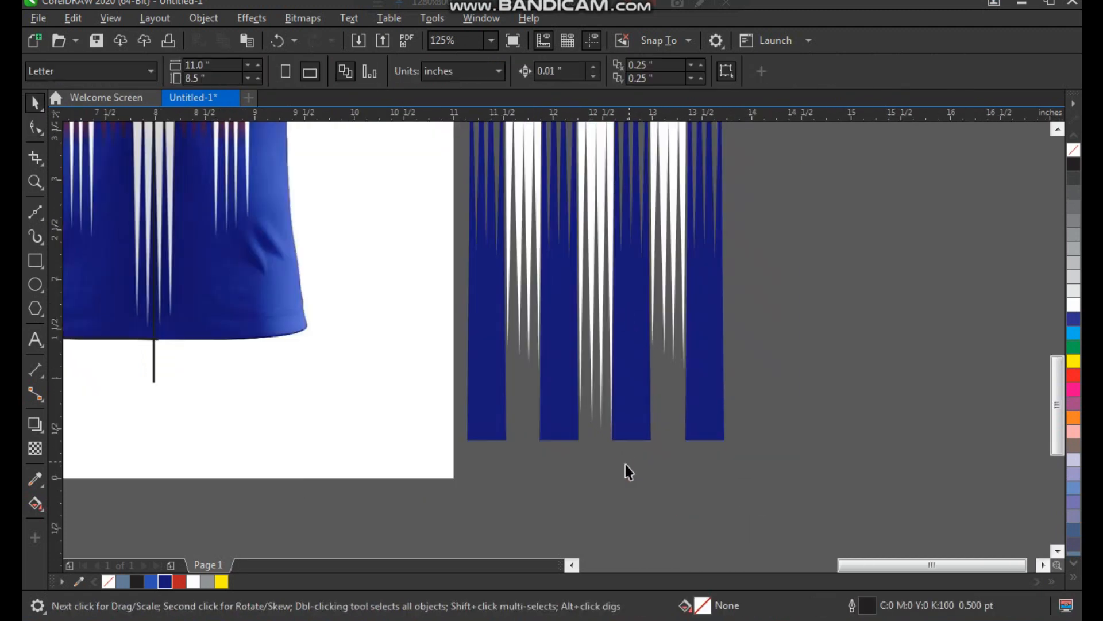
Select all the white and blue stripes and group them together.
left_click(775, 322)
left_click_drag(701, 142, 532, 473)
key("ctrl+g")
scroll(652, 379, "down", 1)
Centre the stripe group horizontally and vertically on the body of the vector jersey.
key("F2")
left_click_drag(720, 211, 303, 442)
left_click(349, 323, "shift")
key("c")
key("e")
left_click(468, 419)
Stretch the stripe group upward past the neckline to a height of about 5.67 in.
left_click(352, 261)
key("F2")
left_click_drag(399, 159, 229, 408)
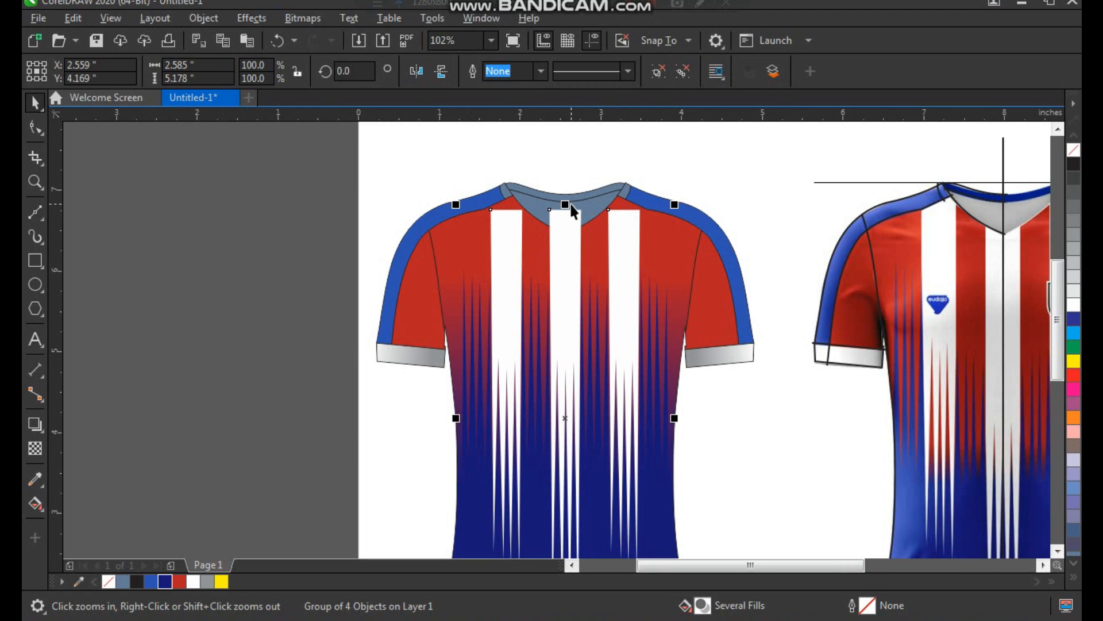
left_click_drag(568, 204, 569, 183)
left_click(718, 434)
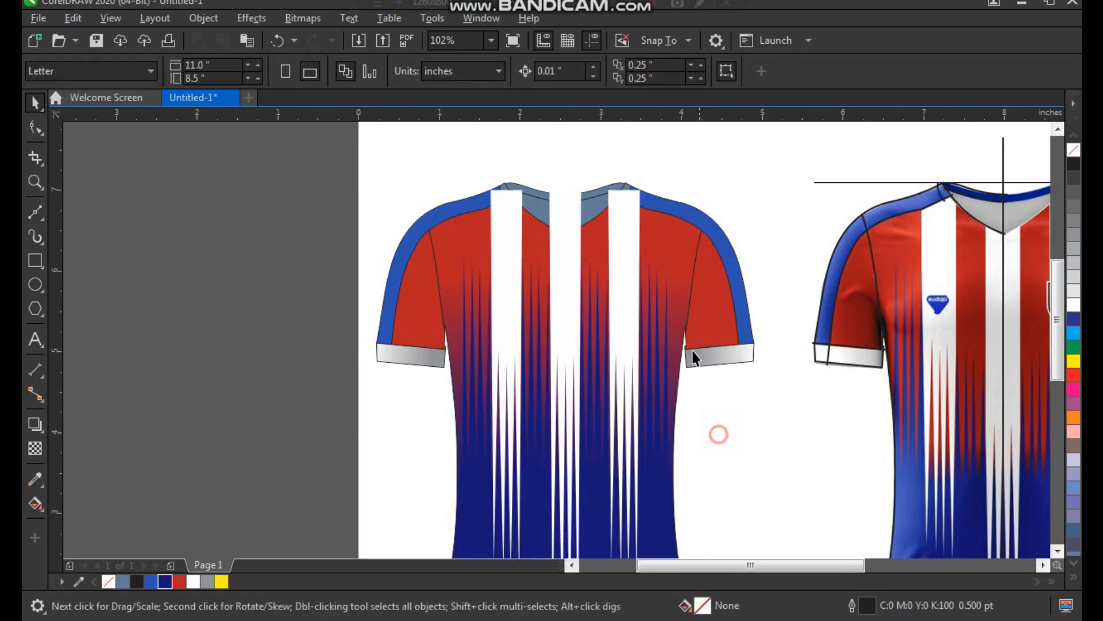
PowerClip the stripe group inside the vector jersey's gradient body.
left_click(635, 228)
right_click(636, 225)
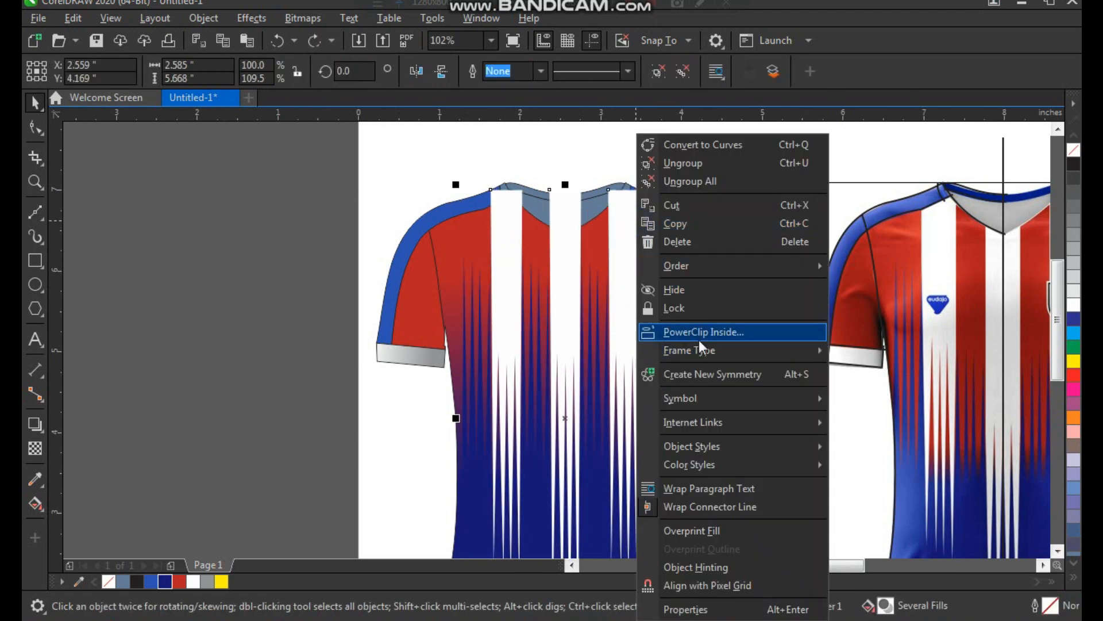
left_click(698, 331)
left_click(667, 250)
left_click(695, 162)
key("F3")
Fill the shoulder bands on both sleeves of the vector jersey with dark blue.
key("F2")
left_click_drag(389, 153, 885, 471)
left_click_drag(322, 165, 511, 405)
key("space")
left_click(454, 201)
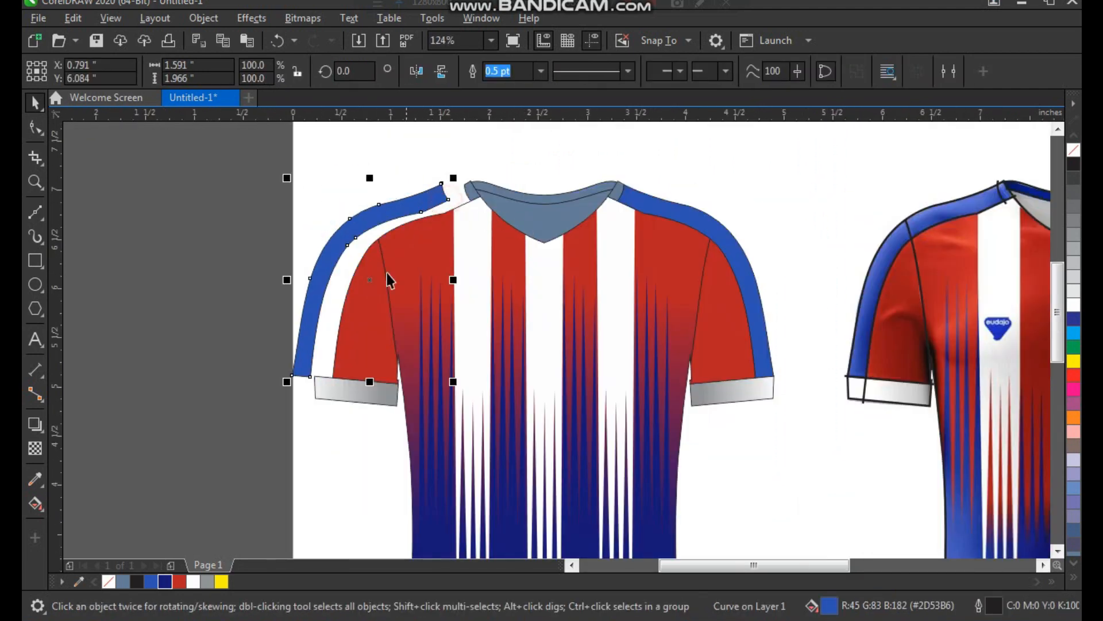
left_click(165, 581)
key("space")
left_click_drag(720, 402, 794, 446)
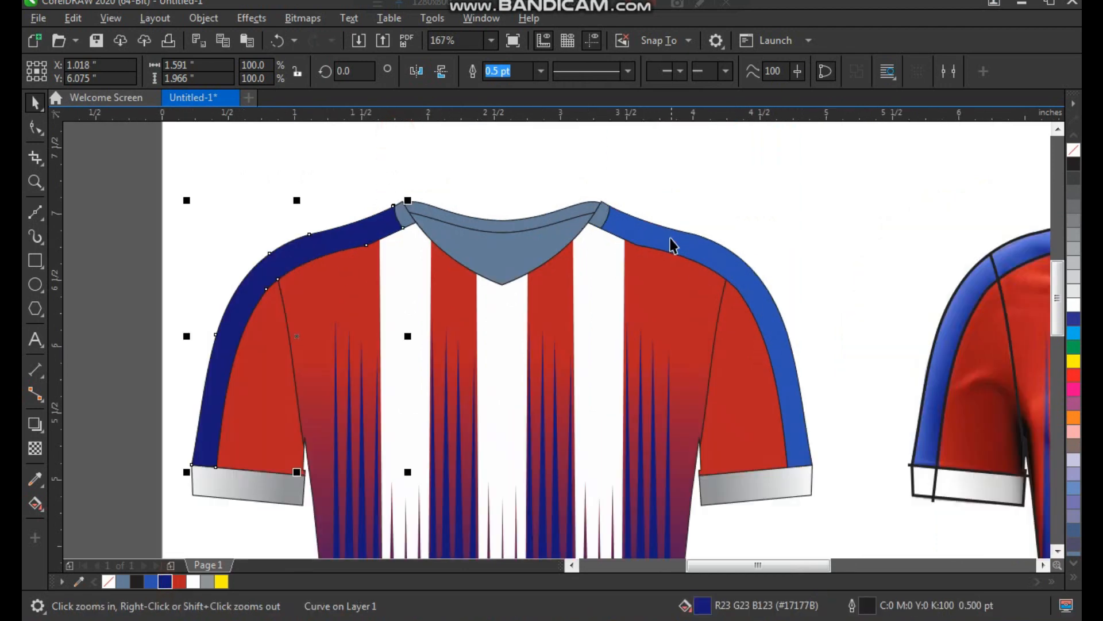
left_click(673, 245)
key("ctrl+r")
Apply the same dark blue fill to the back neck band and both collar end pieces.
key("F2")
left_click_drag(631, 165, 469, 294)
left_click(726, 277)
key("ctrl+r")
left_click(679, 271)
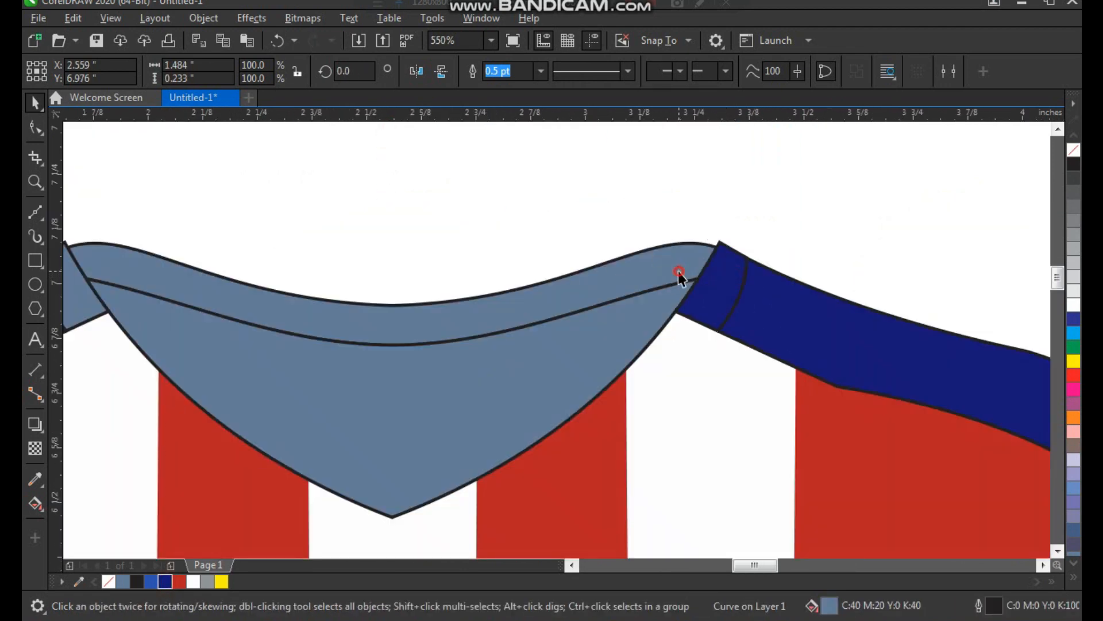
key("ctrl+r")
scroll(606, 281, "down", 1)
key("F2")
left_click_drag(493, 235, 241, 409)
key("ctrl+r")
Fill the inner collar area with light grey.
left_click(574, 318)
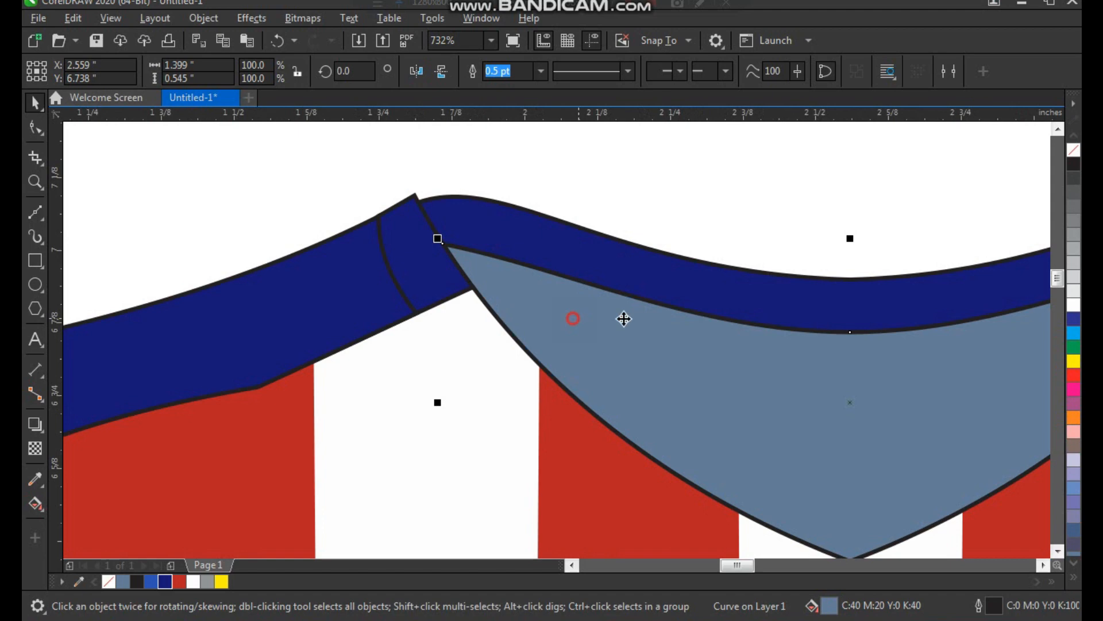
left_click(1073, 251)
scroll(626, 215, "down", 4)
left_click(638, 200)
Compare the recoloured vector jersey with the reference image, checking the collar, sleeves and body shading.
key("F2")
left_click_drag(531, 185, 943, 485)
left_click_drag(384, 388, 283, 467)
left_click(277, 371)
key("F2")
left_click_drag(288, 182, 634, 436)
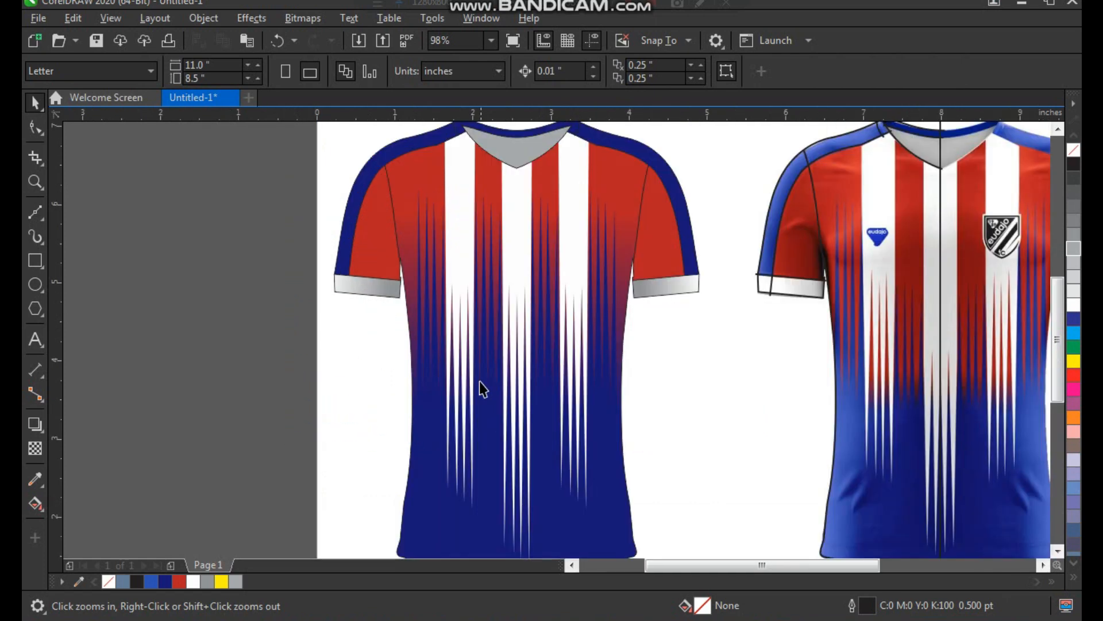
key("space")
left_click(380, 251)
left_click(329, 215)
Draw a closed freehand shape about 0.41 by 1.11 in over the left sleeve's inner seam, filled black without an outline.
key("F2")
left_click_drag(351, 165, 561, 357)
left_click(37, 213)
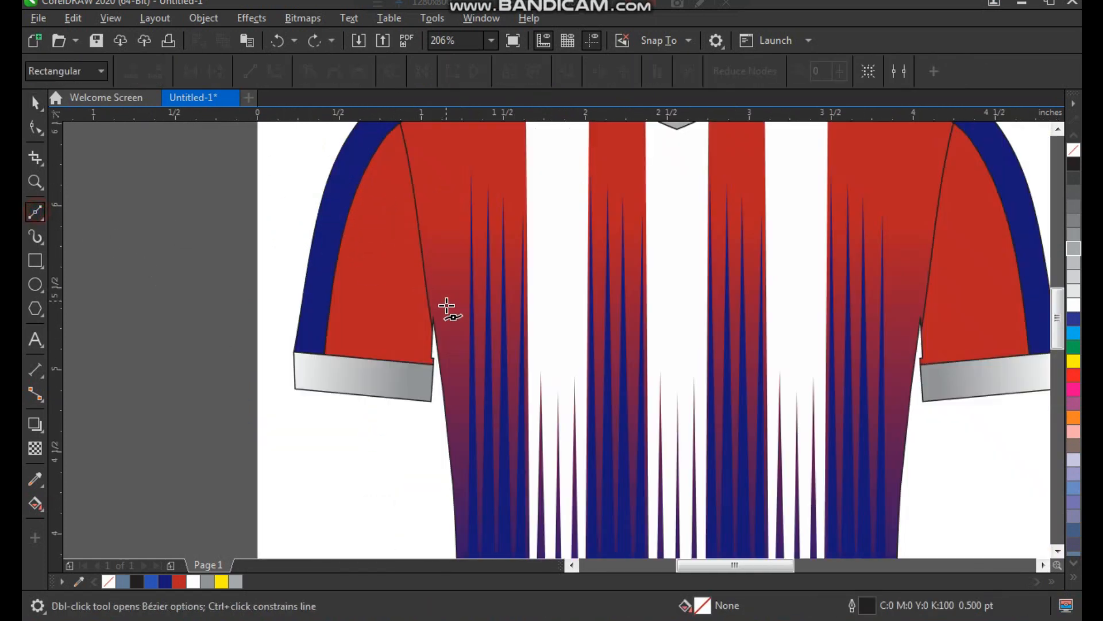
left_click(43, 217)
left_click(80, 212)
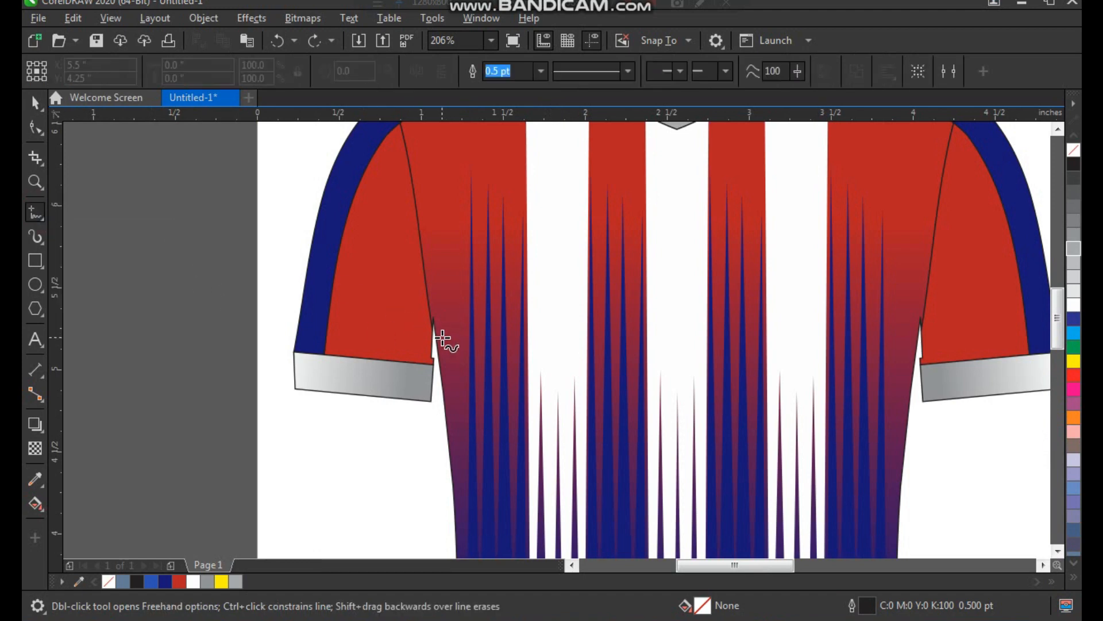
mouse_move(442, 338)
left_mouse_down()
mouse_move(452, 316)
mouse_move(439, 277)
left_mouse_up()
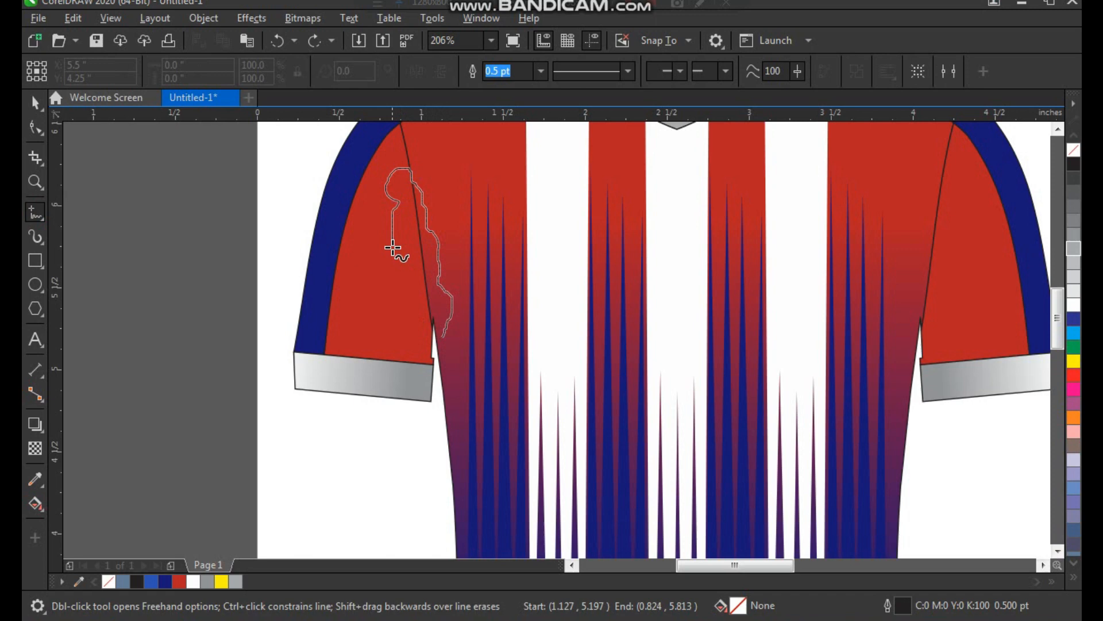
left_click_drag(439, 342, 440, 340)
key("space")
key("F2")
left_click_drag(349, 178, 569, 405)
key("ctrl+z")
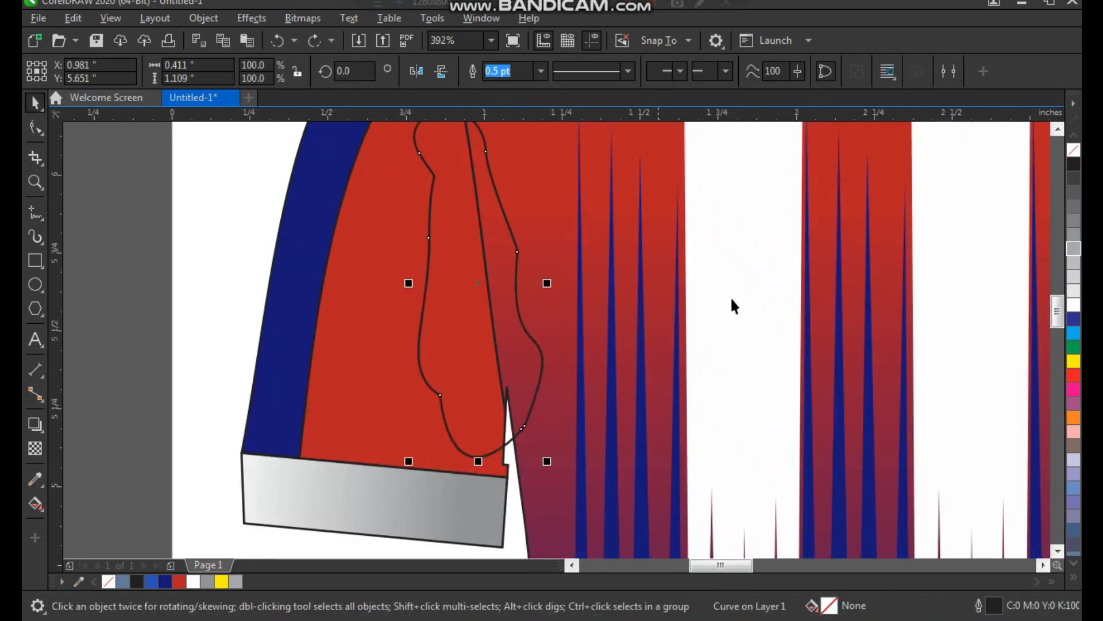
left_click(1073, 165)
right_click(1074, 150)
Apply a Gaussian Blur with a radius of 26.3 pixels to the black shape and shift it slightly right.
left_click(295, 20)
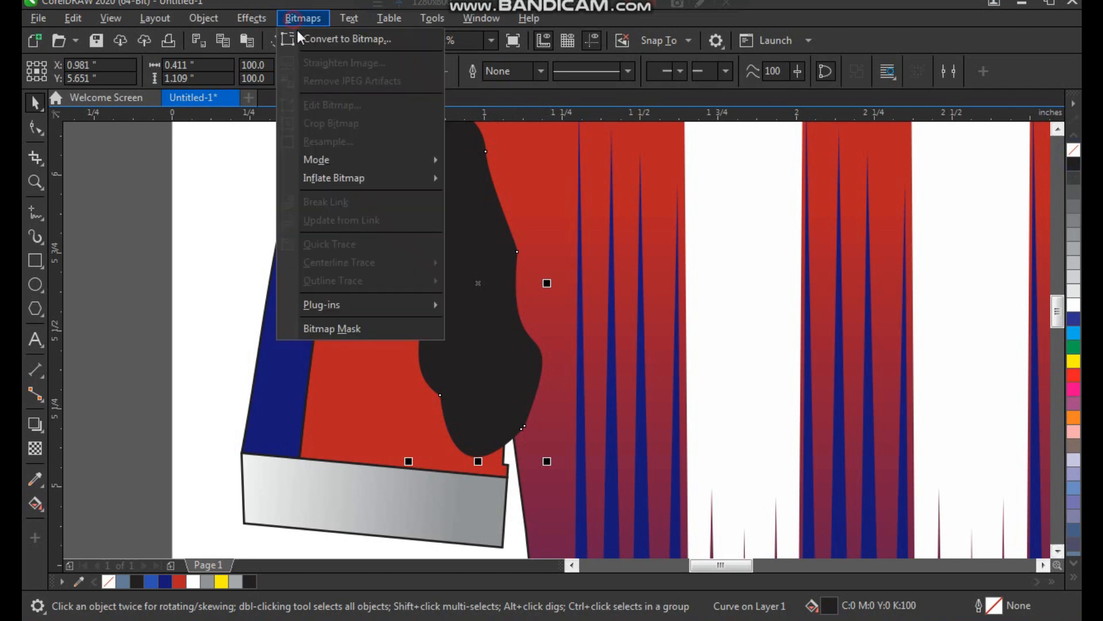
mouse_move(252, 18)
mouse_move(327, 118)
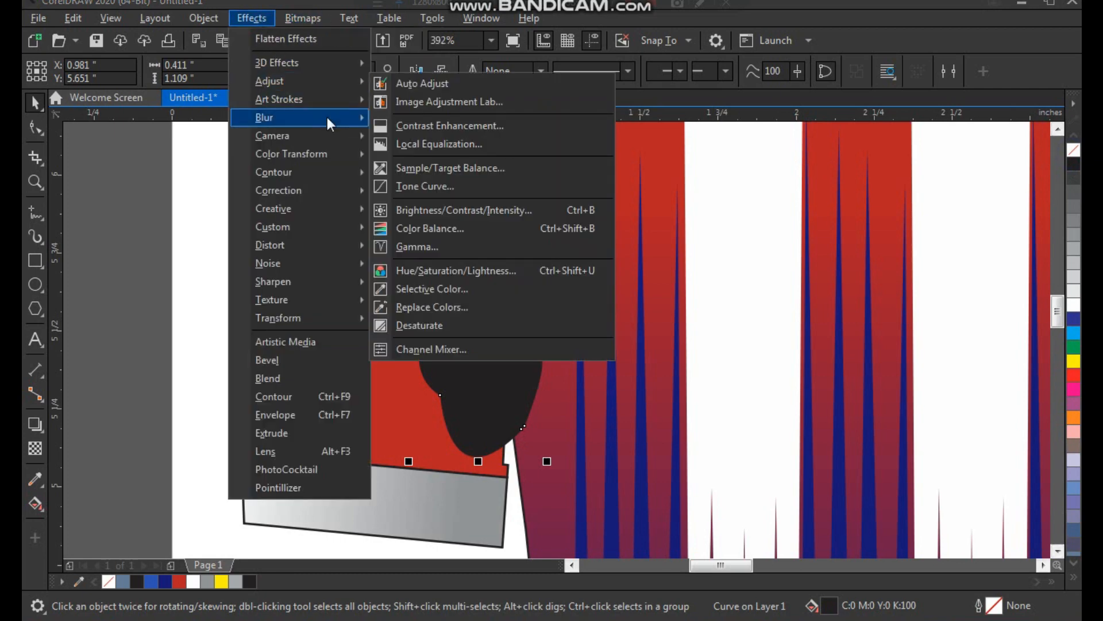
left_click(423, 156)
left_click_drag(517, 248, 779, 150)
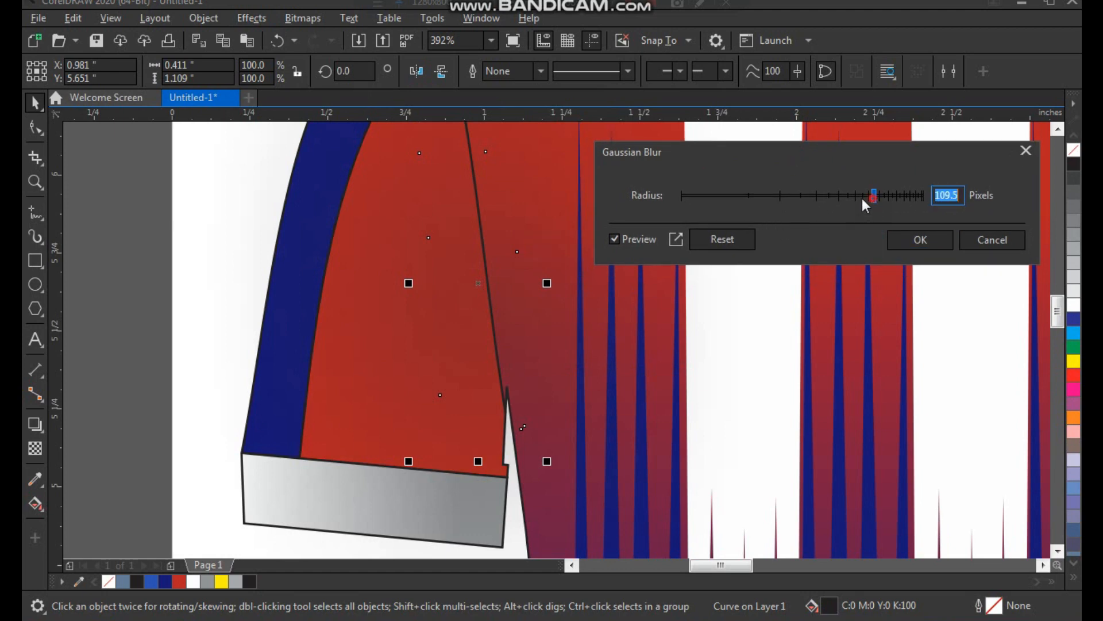
left_click_drag(873, 197, 794, 193)
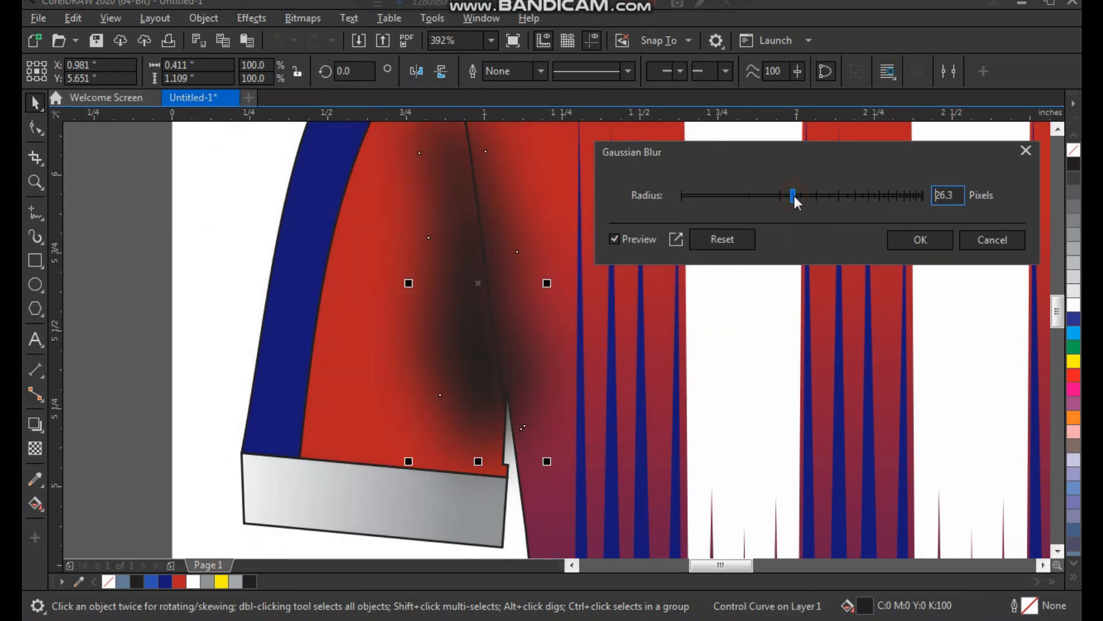
left_click(894, 239)
left_click_drag(485, 343, 492, 343)
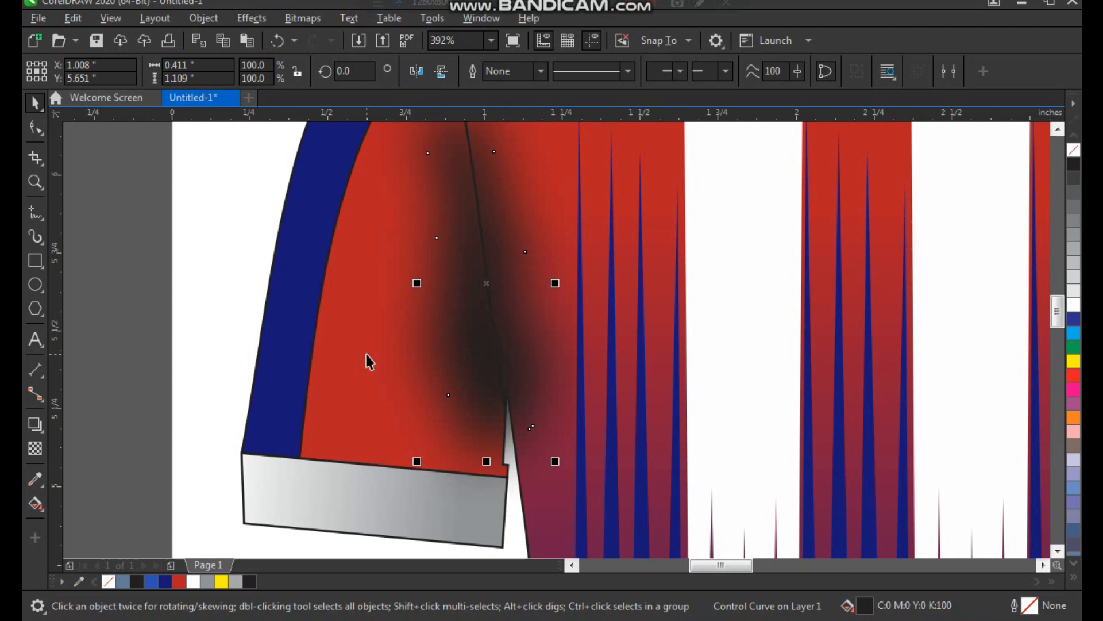
Place a mirrored copy of the blurred shadow over the right sleeve's inner seam.
key("F3")
left_click(285, 309)
key("F2")
left_click_drag(300, 200, 661, 509)
left_click(417, 301)
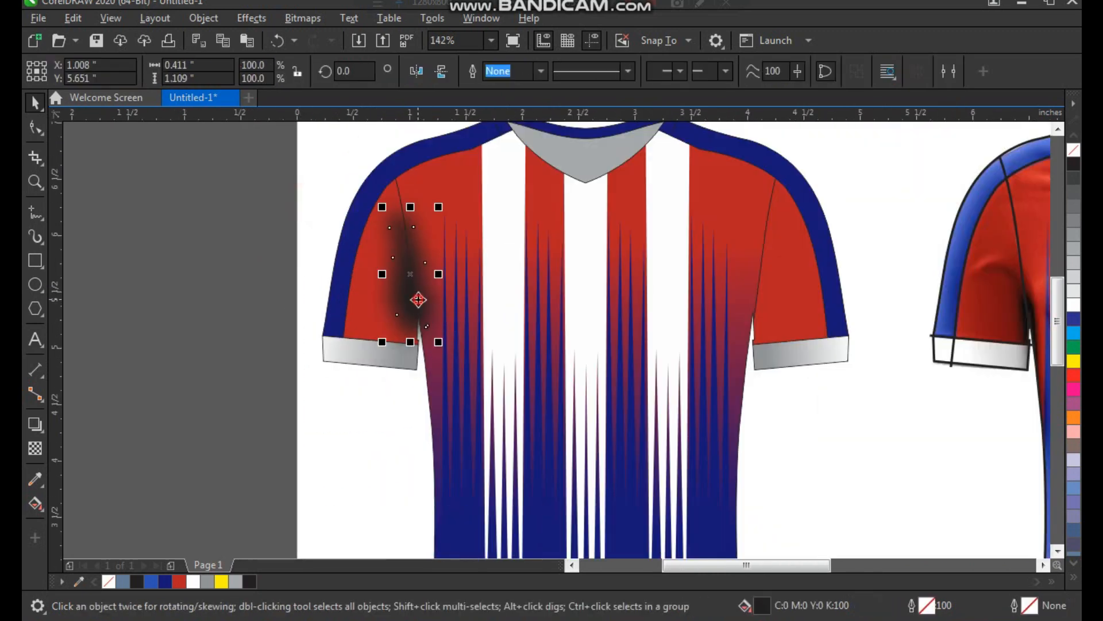
left_click_drag(381, 274, 696, 304)
right_click(456, 281)
key("ctrl+z")
left_click_drag(507, 295, 767, 333)
scroll(462, 253, "down", 2)
Sample the lighter blue (#3D53B9) from the left side of the reference jersey's lower body into the document palette.
left_click(404, 227)
key("F2")
left_click_drag(411, 169, 771, 442)
left_click_drag(259, 185, 724, 522)
left_click(488, 440)
left_click(596, 386)
key("F2")
left_click_drag(303, 173, 837, 526)
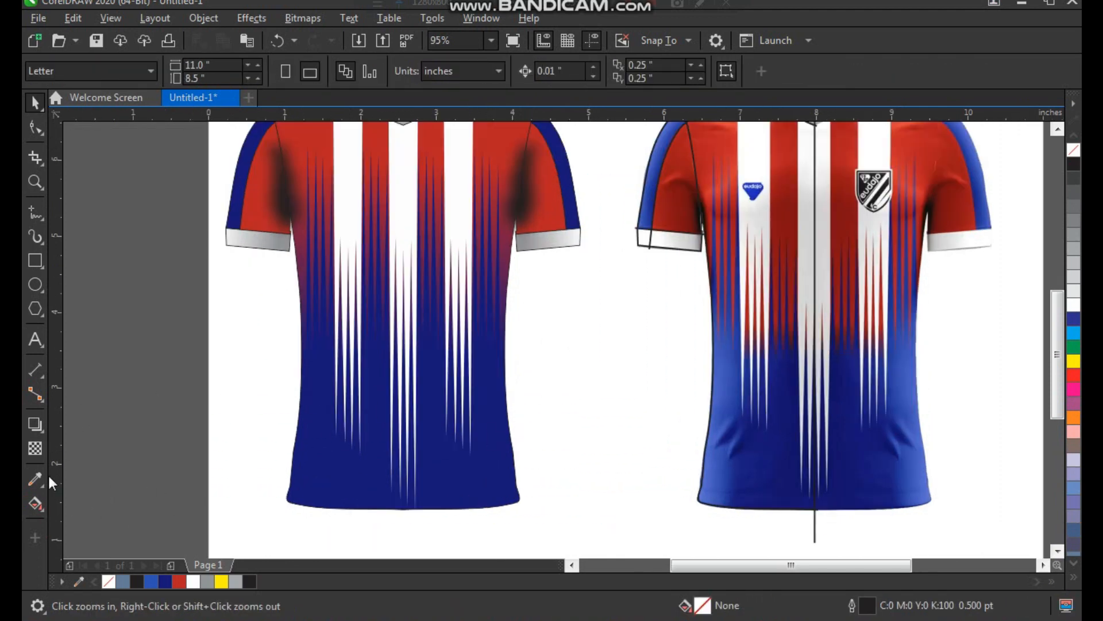
left_click(79, 582)
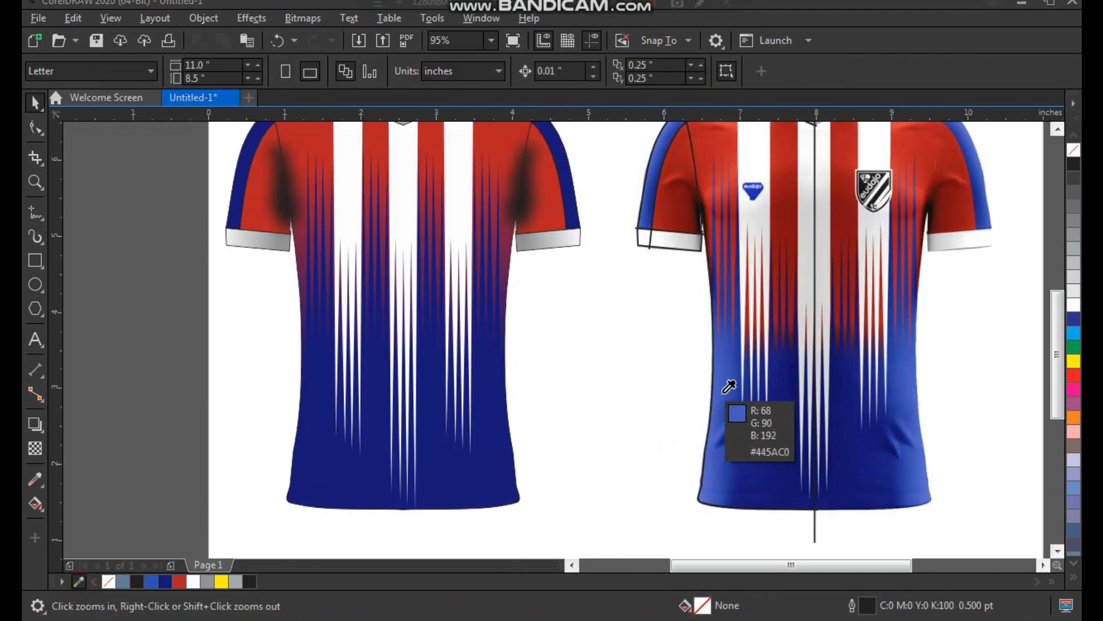
left_click(724, 360)
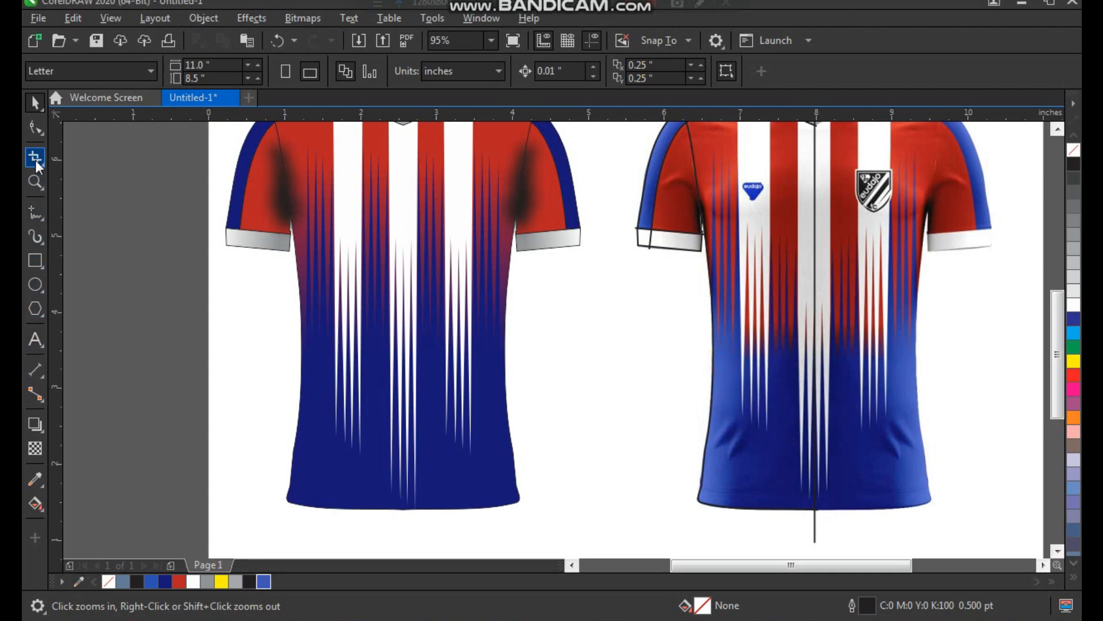
Draw a freehand shape about 1.49 by 3.61 in along the vector jersey's right side, filled with the sampled blue without an outline.
left_click(36, 214)
left_click(39, 222)
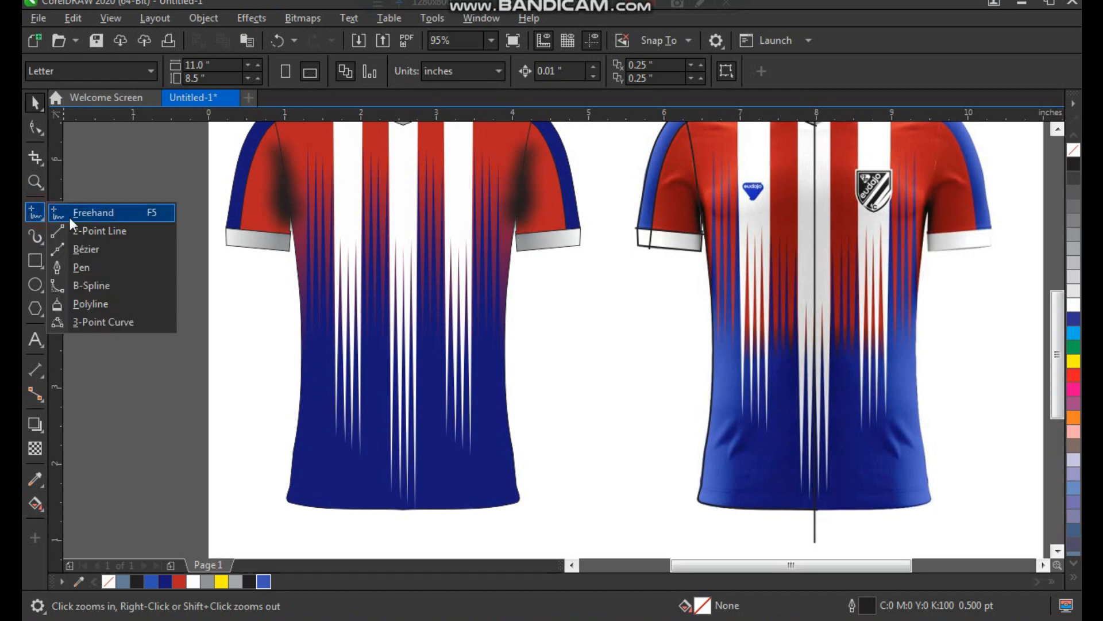
left_click(101, 217)
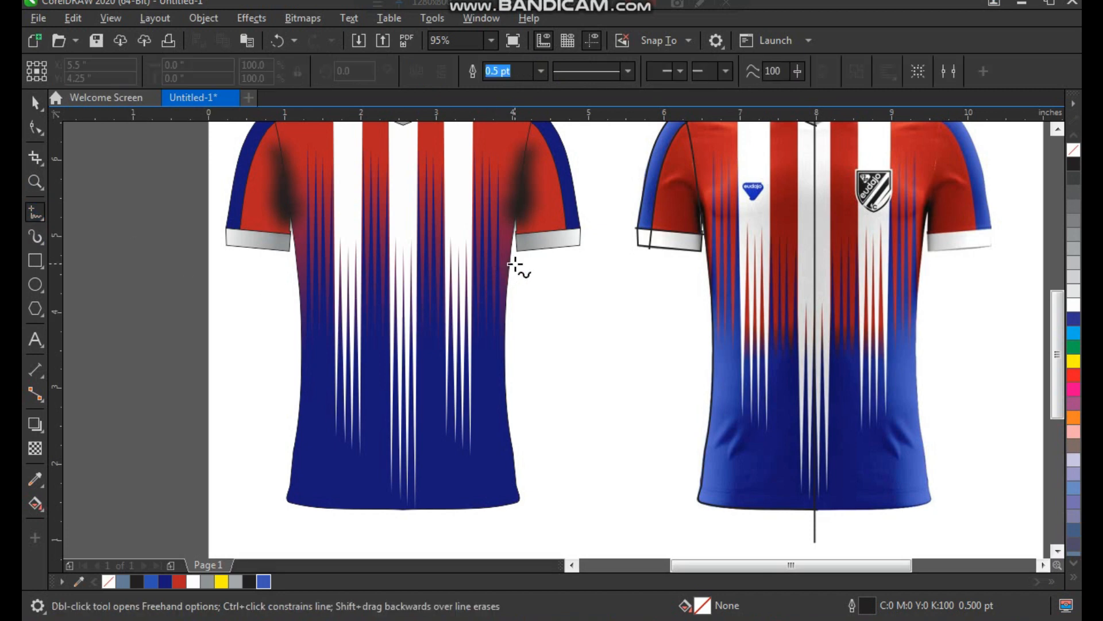
left_click_drag(512, 259, 474, 326)
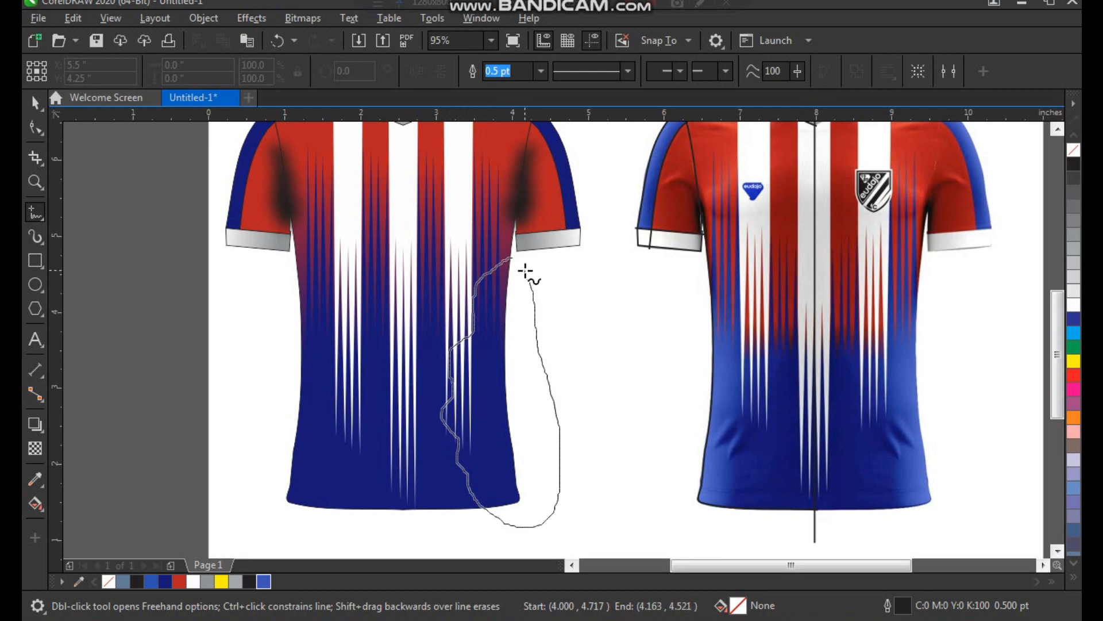
left_click_drag(526, 275, 522, 268)
key("space")
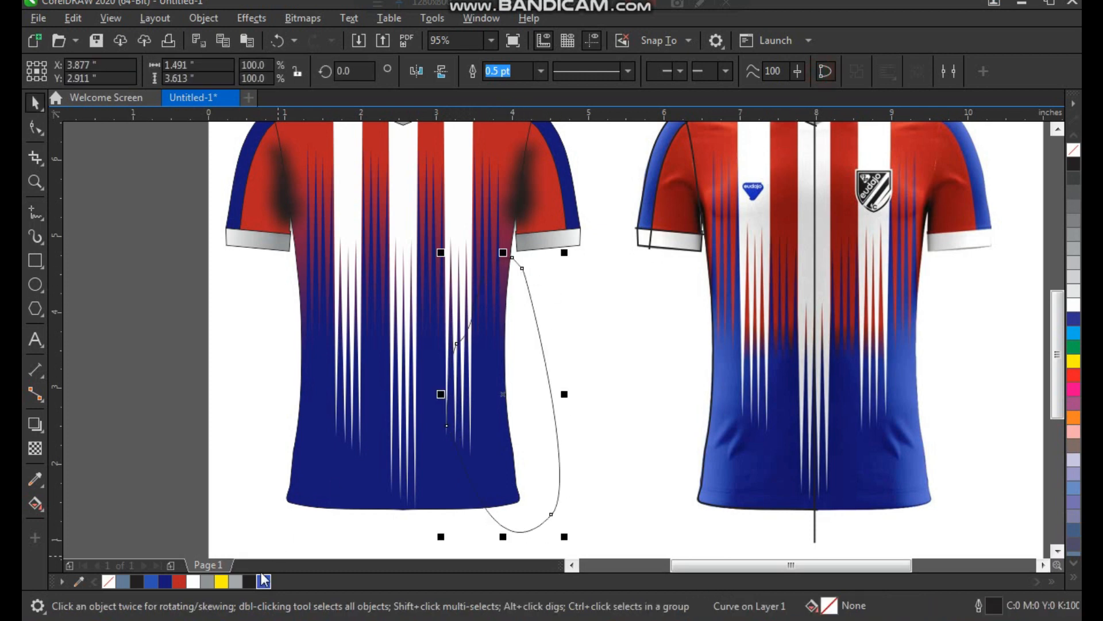
left_click(267, 584)
right_click(1073, 154)
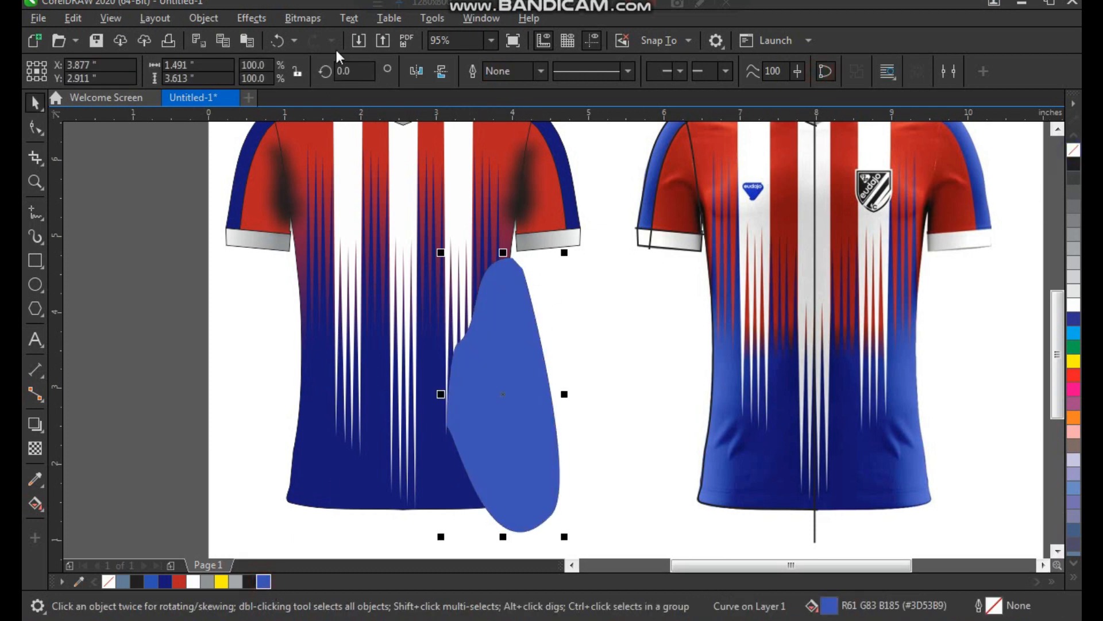
Apply a Gaussian Blur with a radius of 63.9 pixels to the lighter blue shape on the jersey's right side.
left_click(295, 23)
mouse_move(343, 120)
left_click(406, 151)
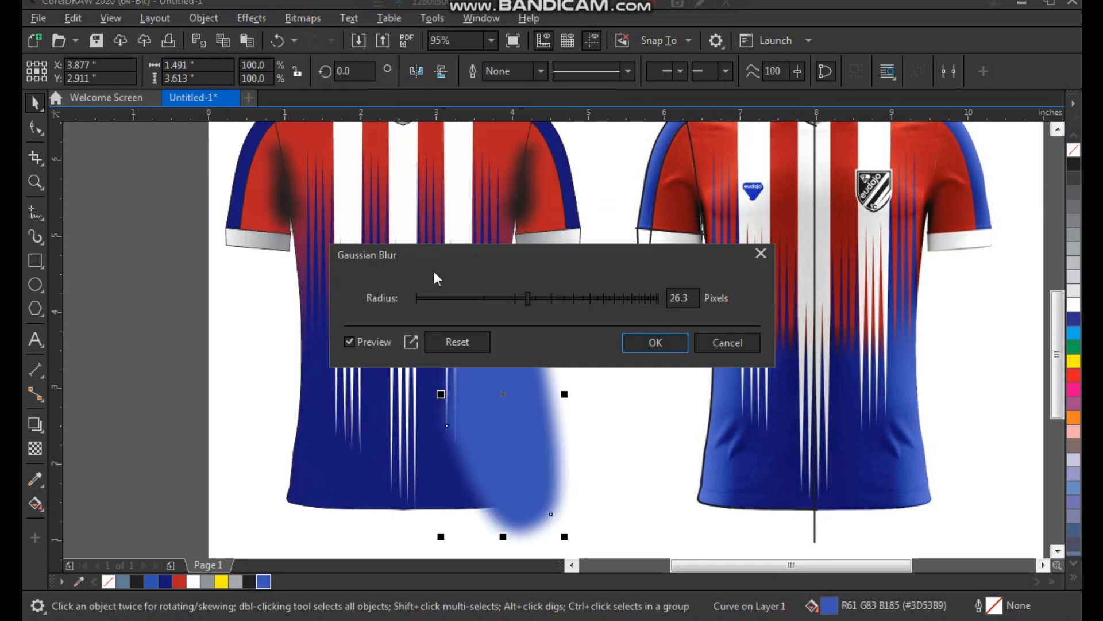
left_click_drag(574, 251, 679, 90)
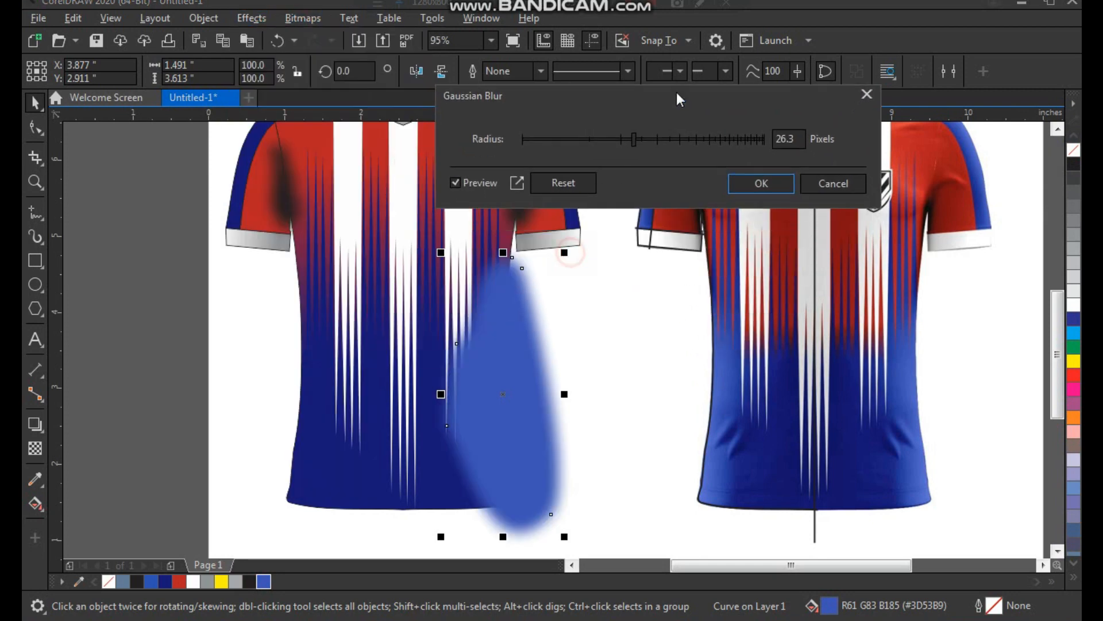
left_click(637, 137)
left_click_drag(638, 138, 684, 139)
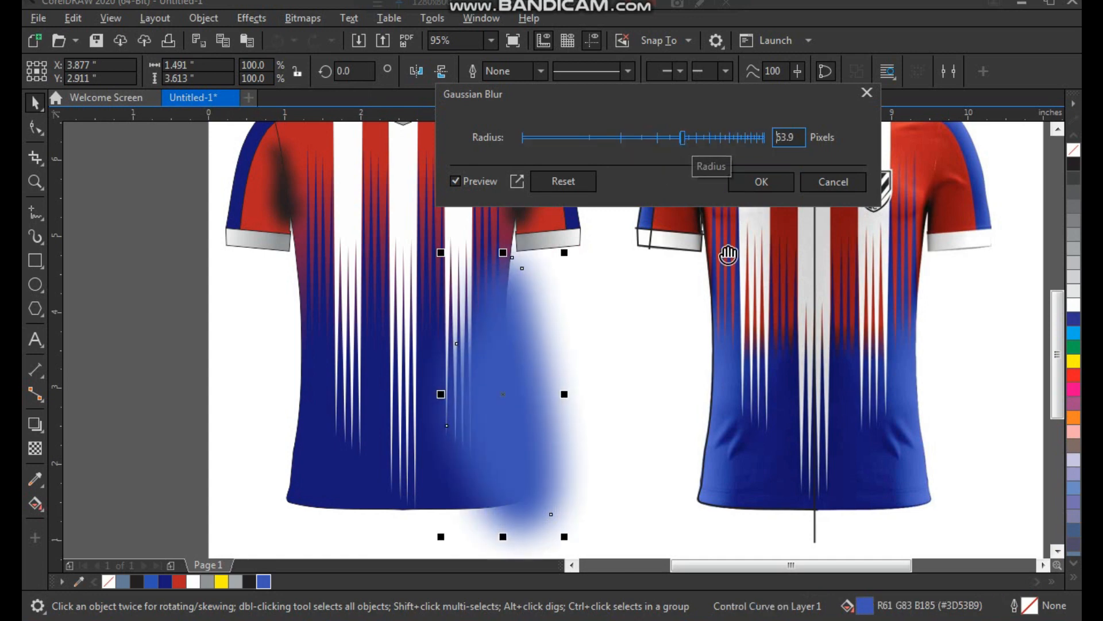
left_click(739, 198)
Place a mirrored copy of the blurred blue highlight over the left side of the vector jersey's lower body.
left_click_drag(524, 399, 523, 388)
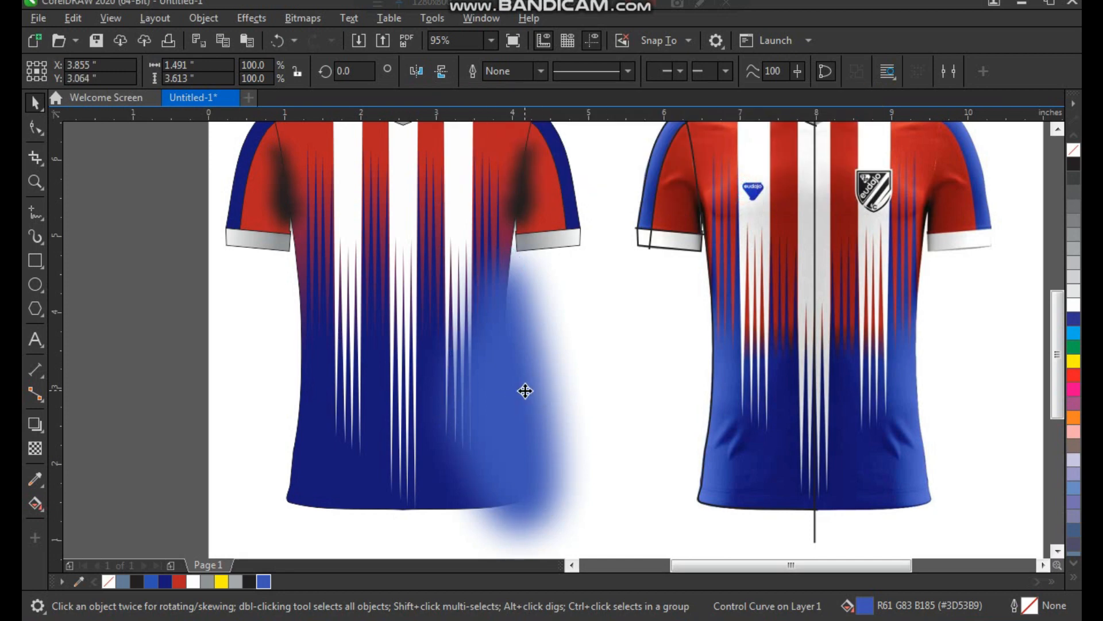
key("ctrl+z")
left_click(217, 316)
left_click_drag(522, 394, 176, 394)
key("ctrl+z")
mouse_move(271, 401)
left_mouse_down()
mouse_move(277, 412)
mouse_move(282, 404)
left_mouse_up()
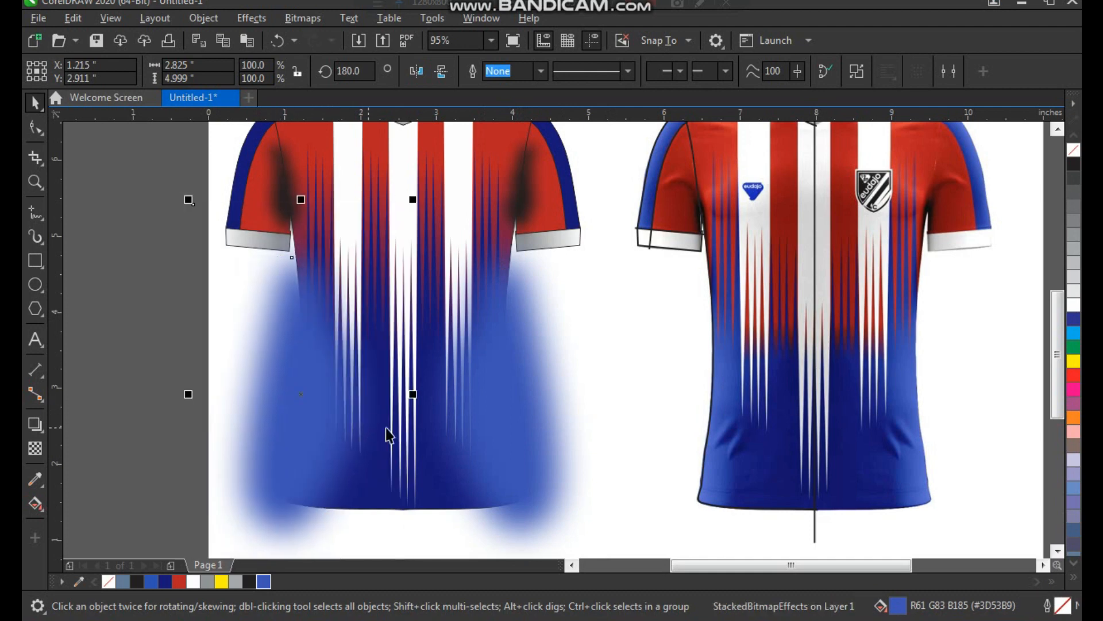
Group the two blurred blue highlights and PowerClip them inside the vector jersey's body.
left_click(509, 440, "shift")
key("ctrl+g")
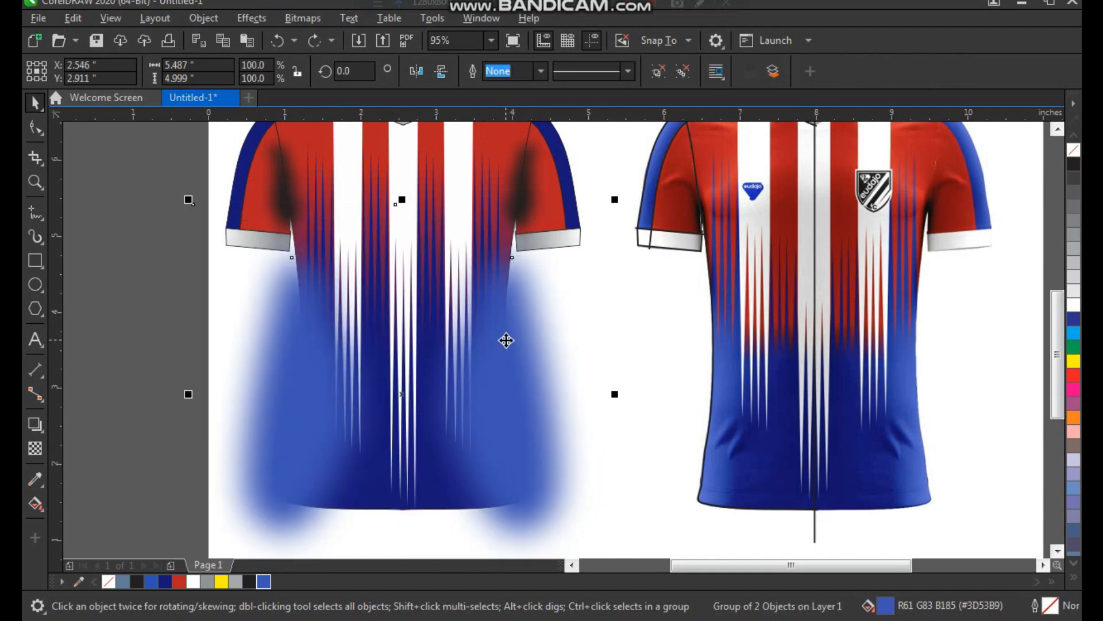
right_click(505, 315)
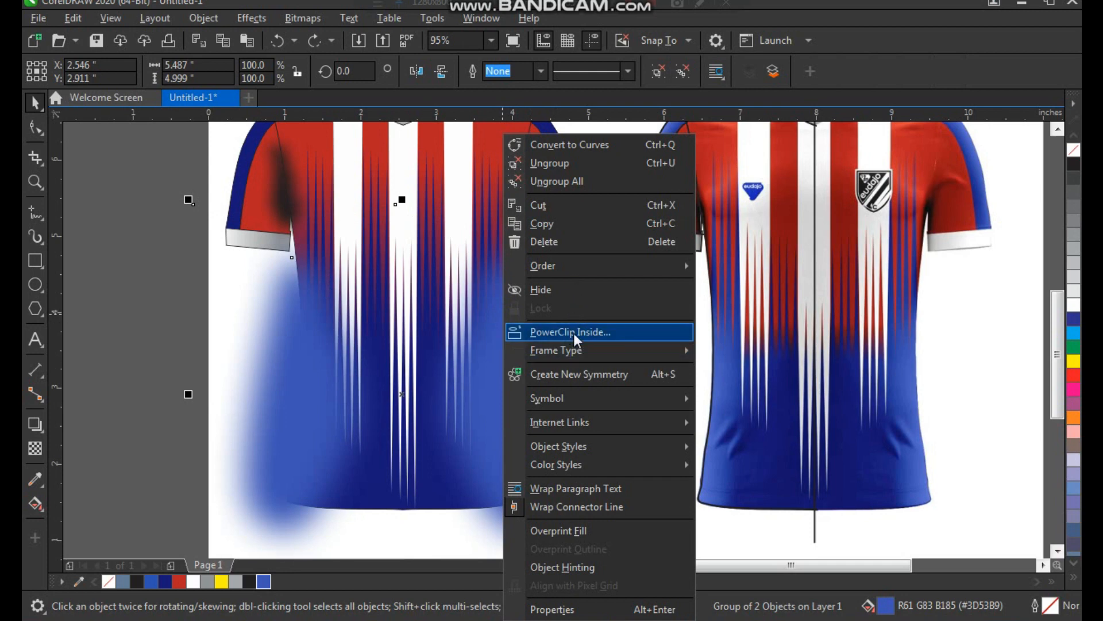
left_click(574, 333)
left_click(428, 161)
scroll(420, 319, "down", 2)
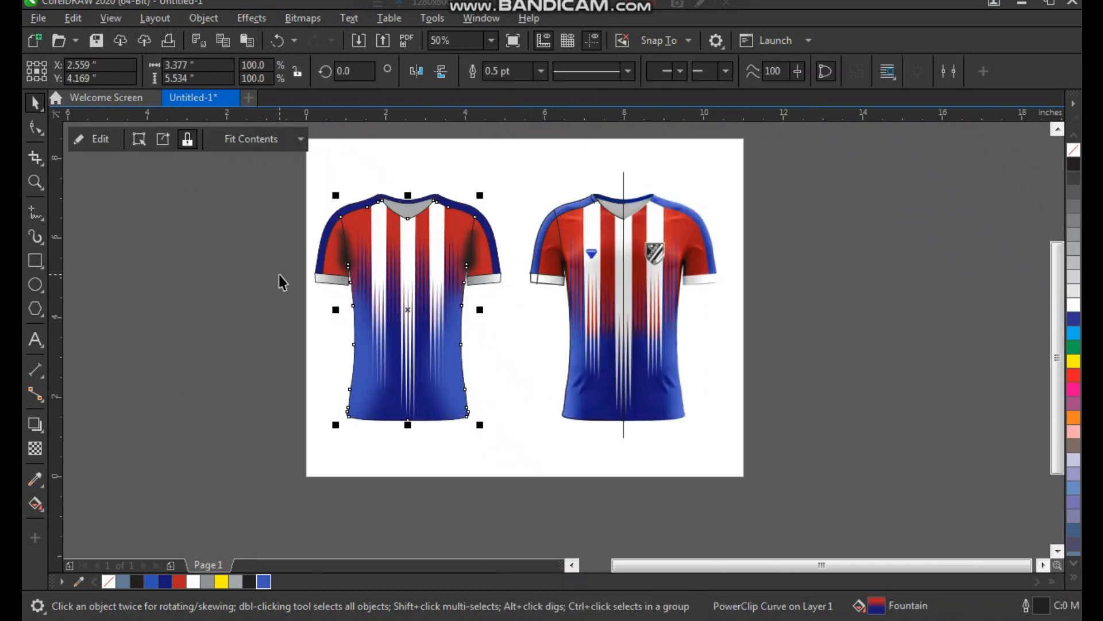